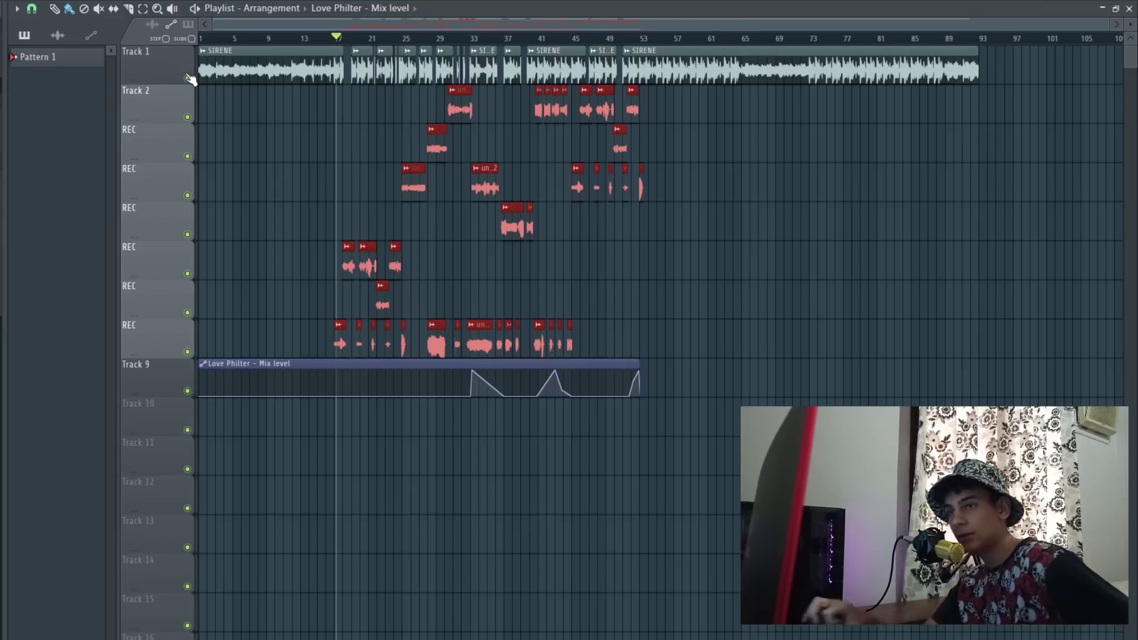
- Open the mixer and examine the Auto-Tune Evo settings on the dry vocal track
{"action": "key", "text": "F9"}
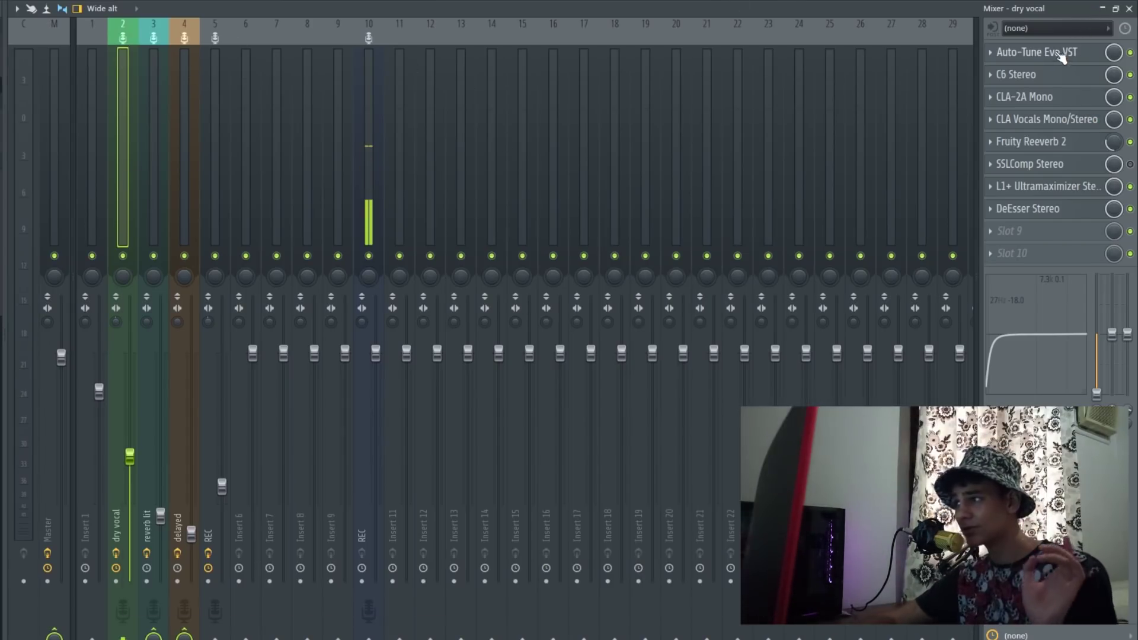
{"action": "left_click", "coordinate": [1060, 53]}
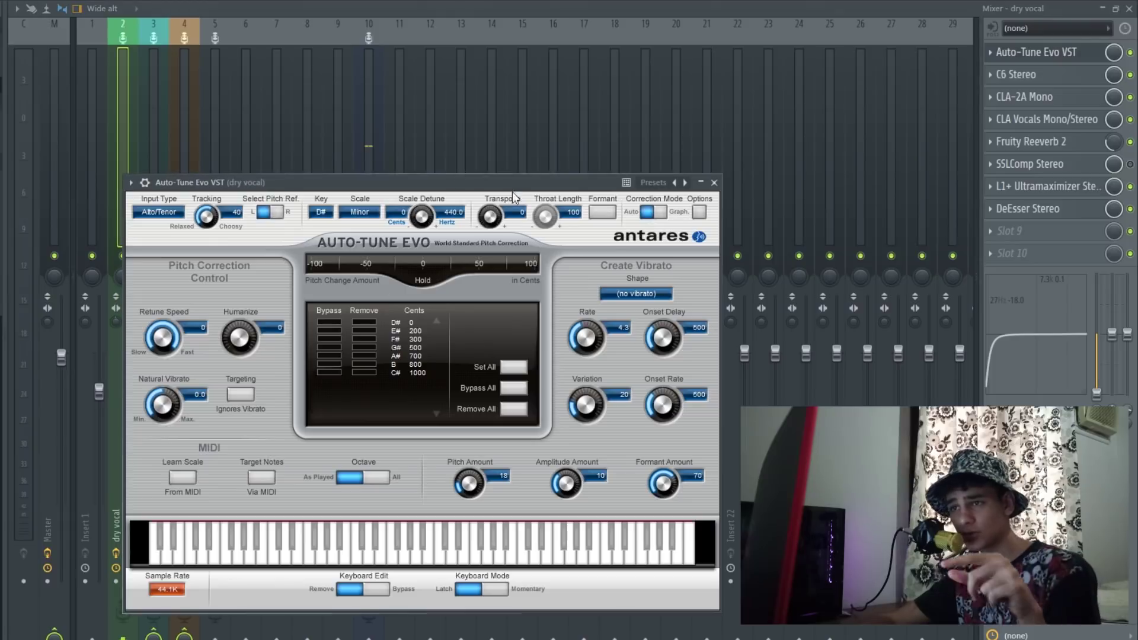
{"action": "left_click", "coordinate": [715, 183]}
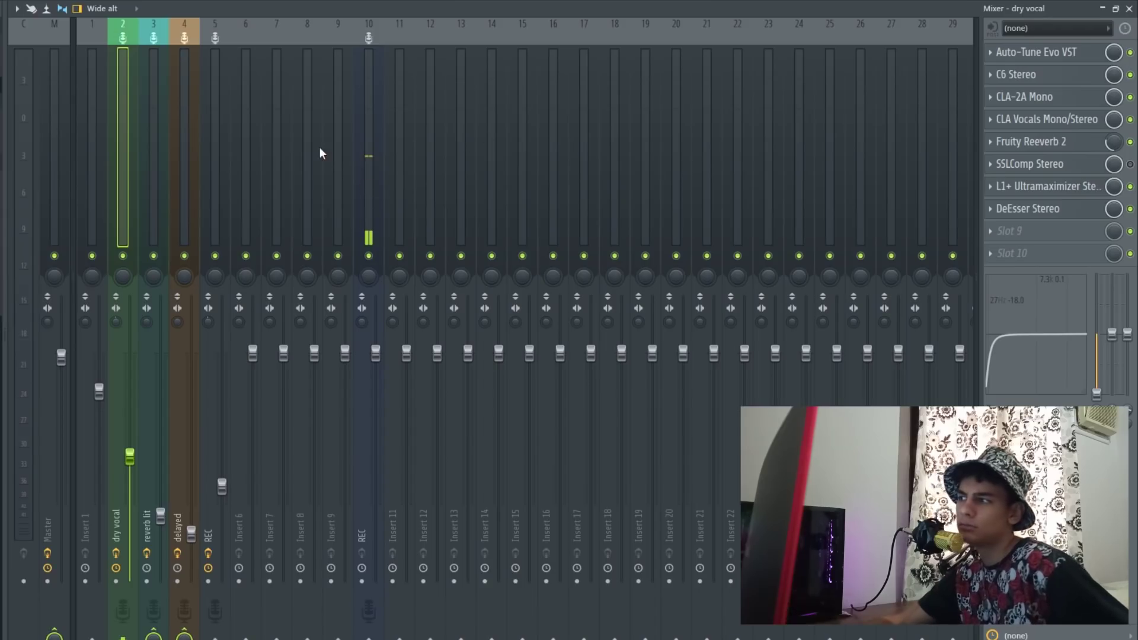
{"action": "left_click", "coordinate": [1066, 54]}
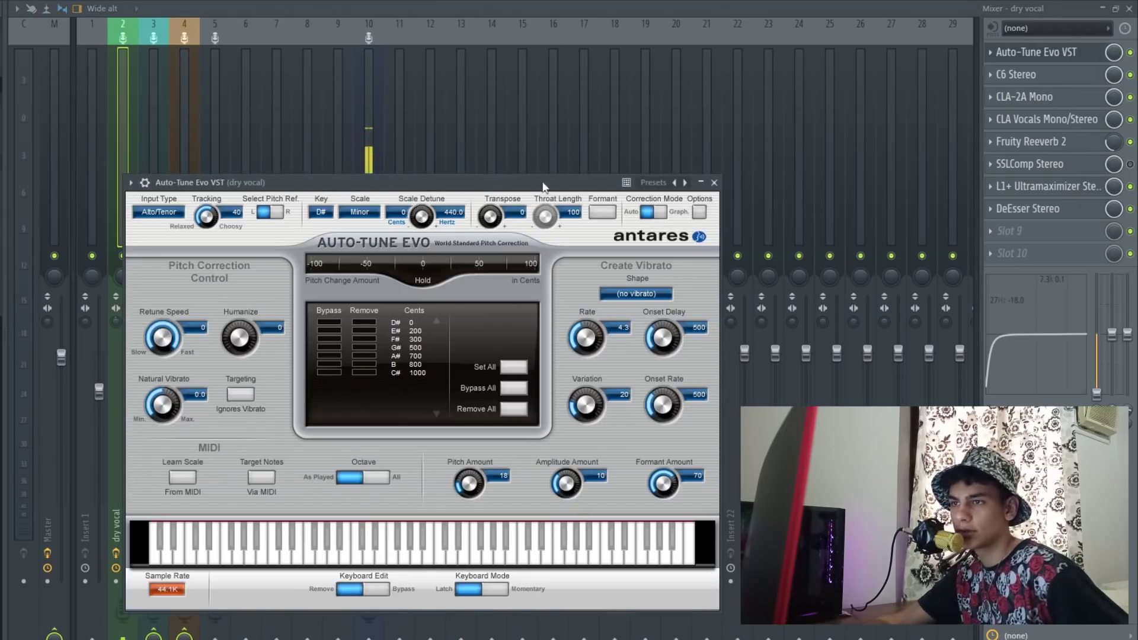
{"action": "left_click", "coordinate": [715, 183]}
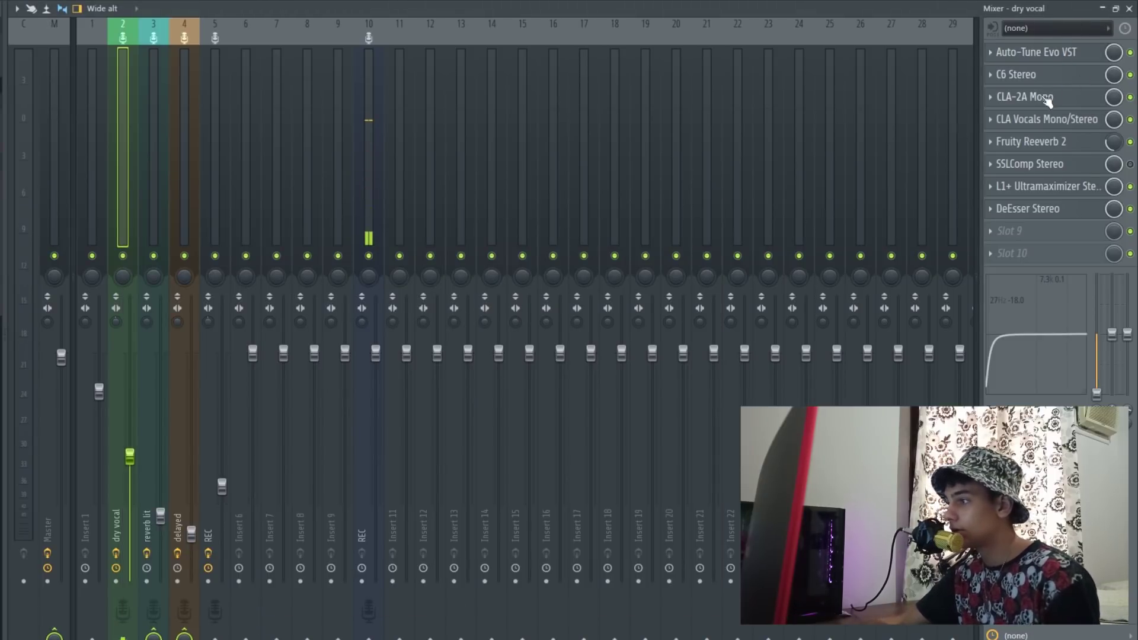
- Select the empty Insert 15 mixer track and close the mixer
{"action": "right_click", "coordinate": [120, 51]}
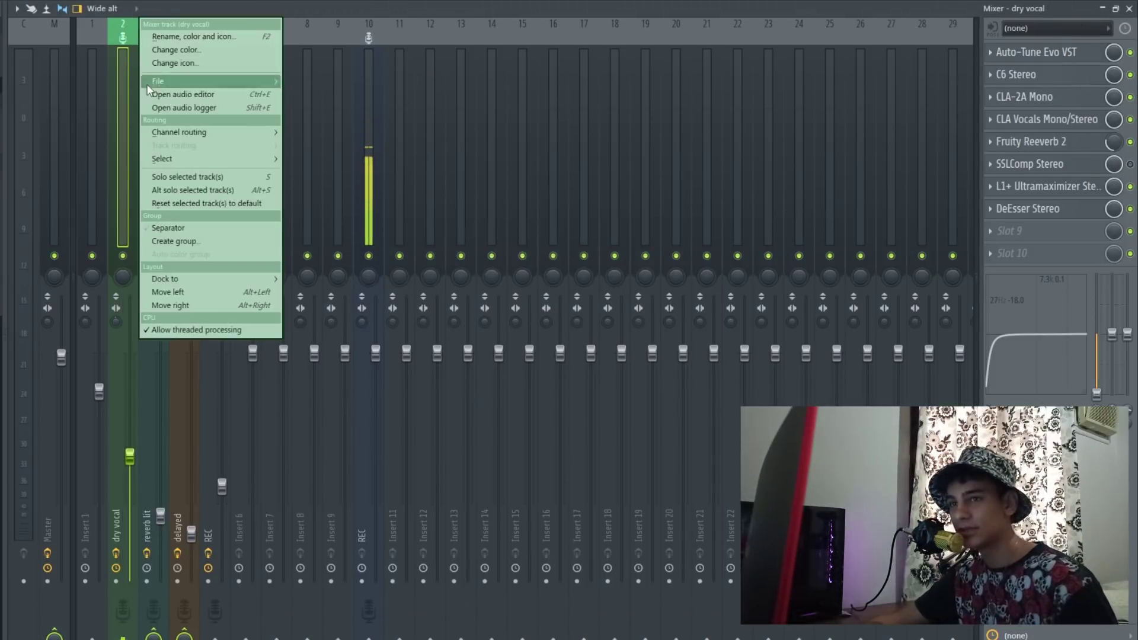
{"action": "left_click", "coordinate": [115, 78]}
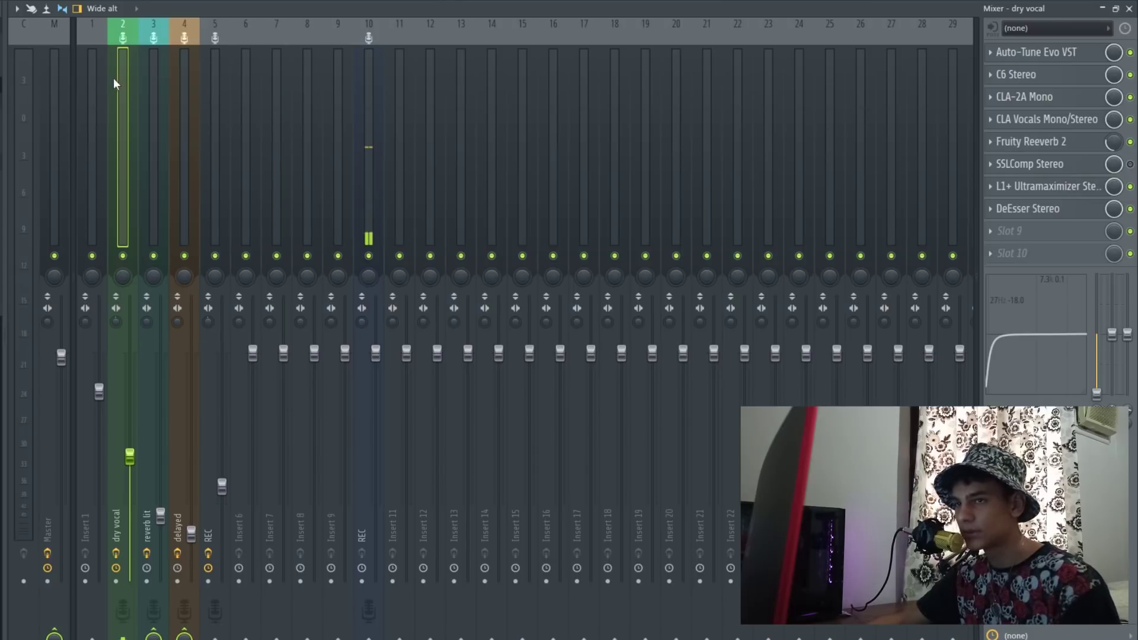
{"action": "left_click", "coordinate": [521, 83]}
{"action": "right_click", "coordinate": [524, 80]}
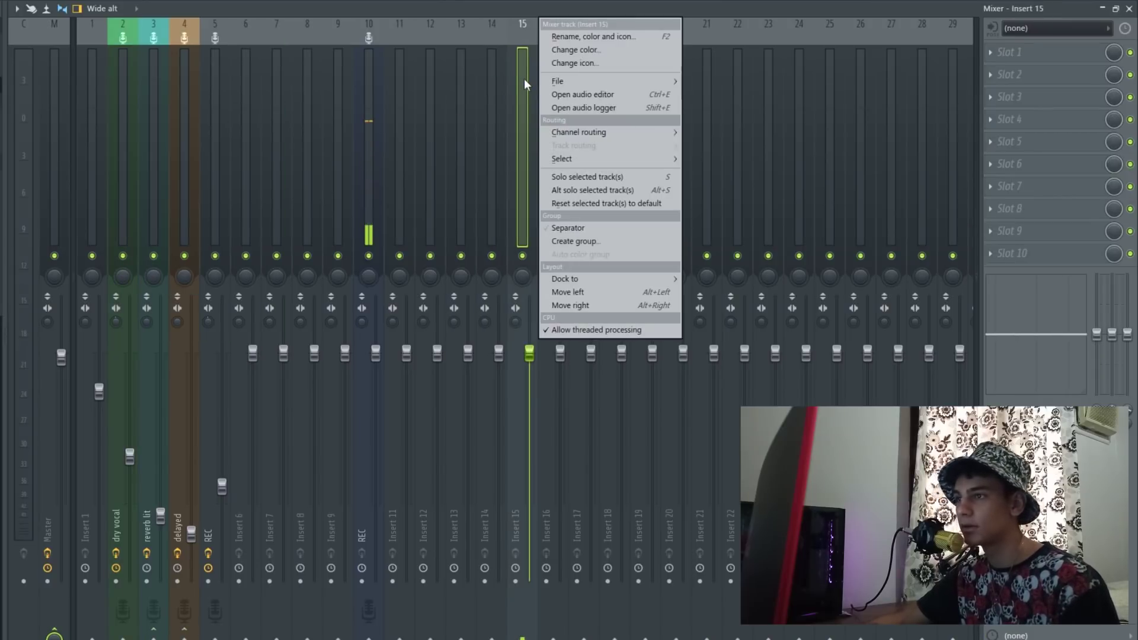
{"action": "key", "text": "Escape"}
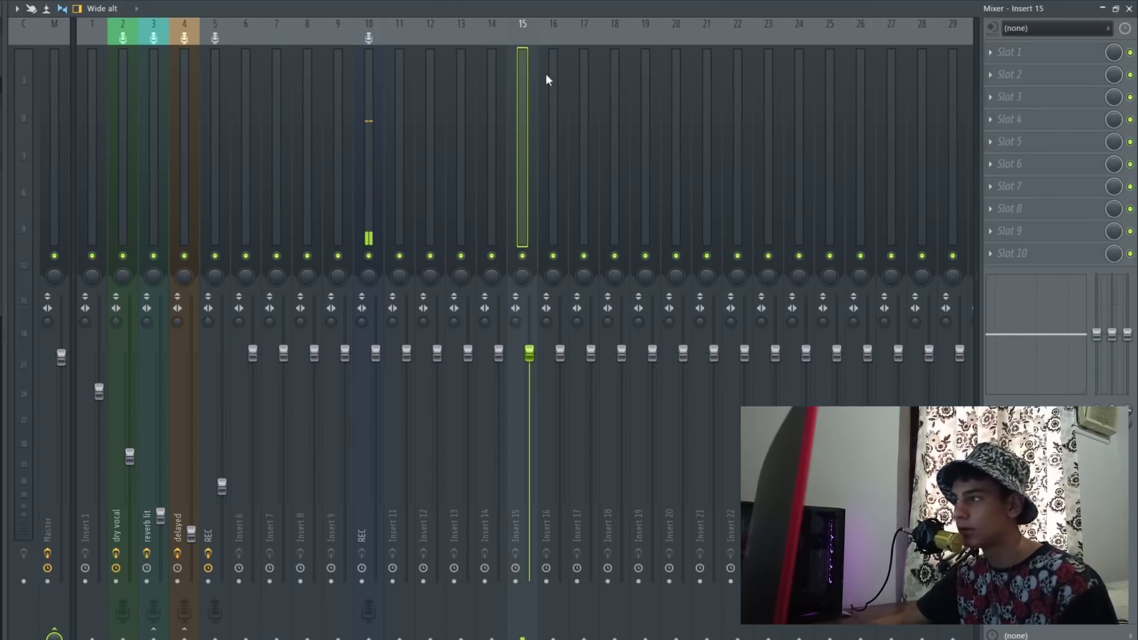
{"action": "left_click", "coordinate": [1127, 9]}
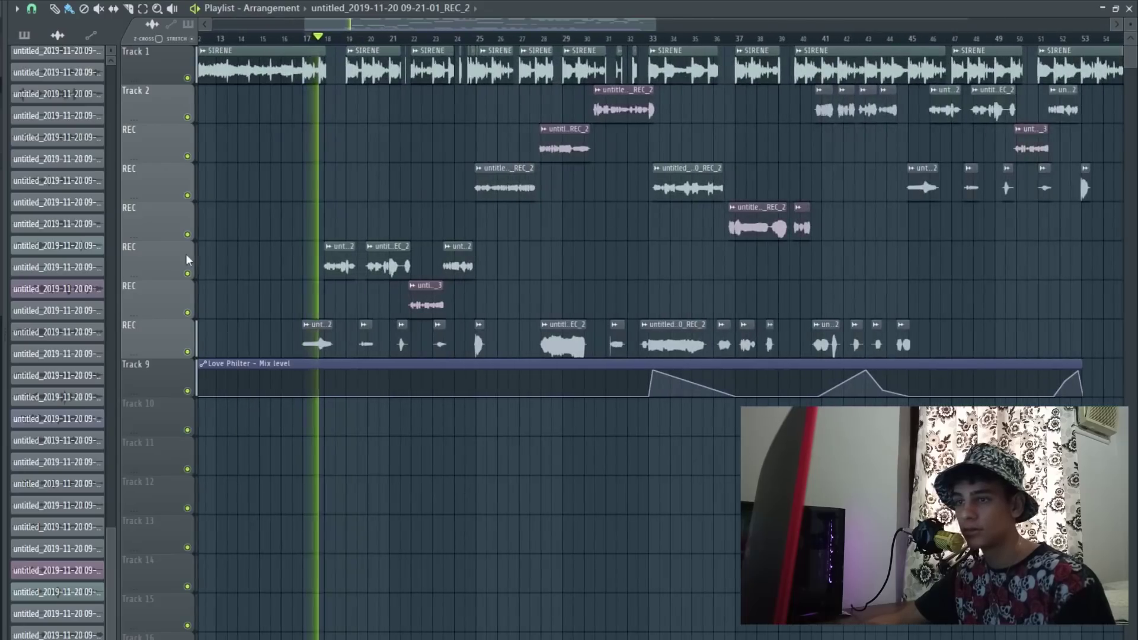
{"action": "right_click", "coordinate": [187, 273]}
{"action": "left_click", "coordinate": [188, 272]}
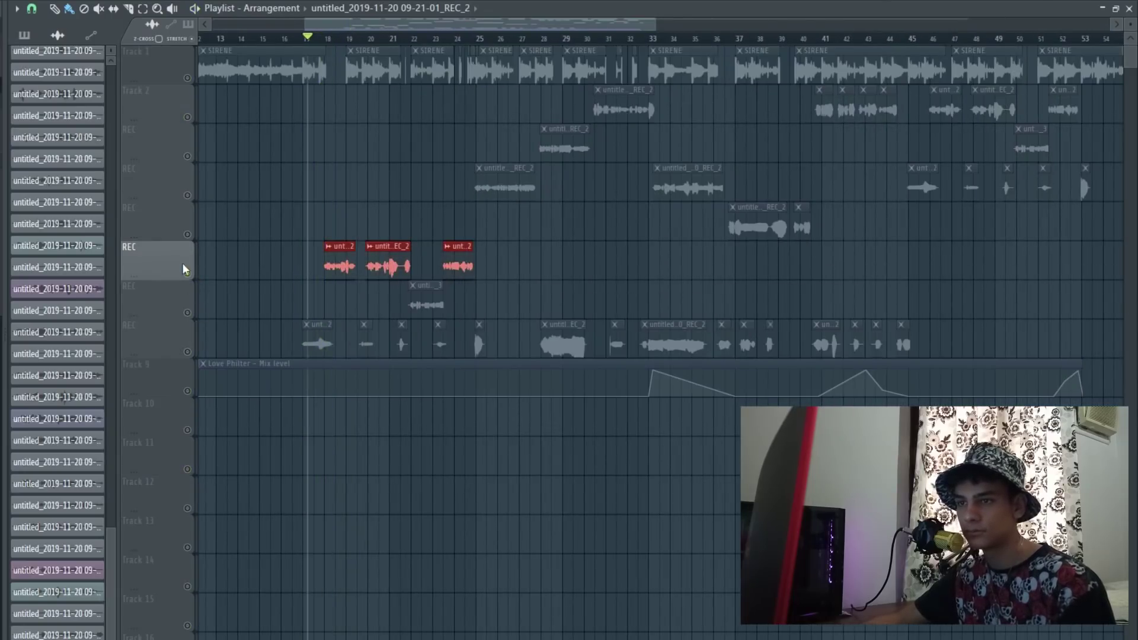
{"action": "right_click", "coordinate": [188, 273]}
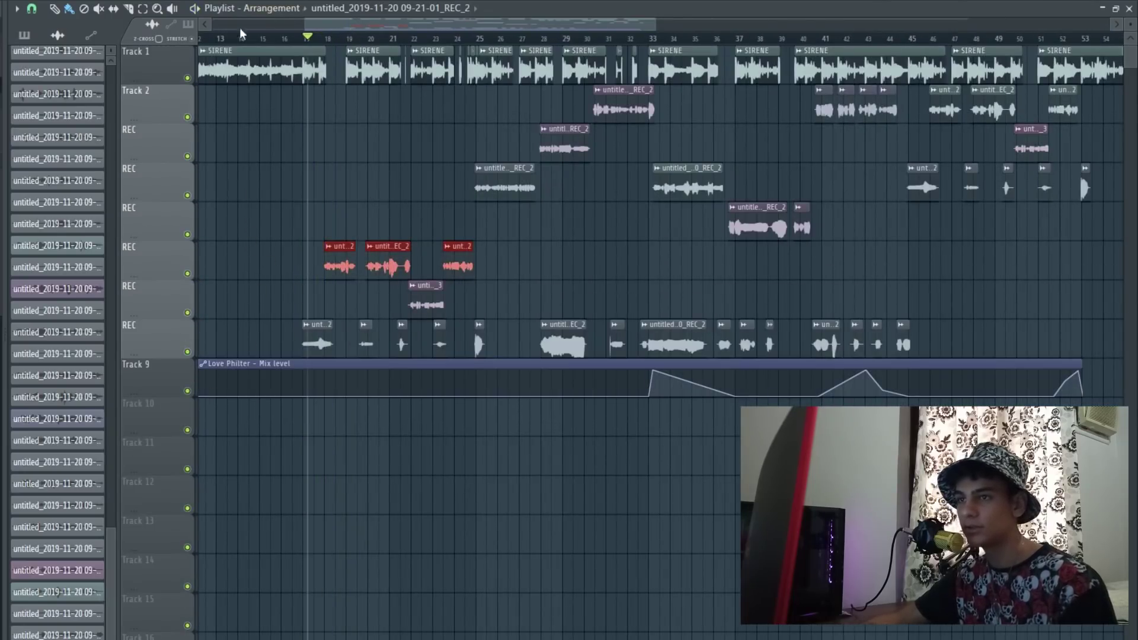
- Solo the REC playlist track with the clips between bars 18 and 25, and re-enable the Track 9 automation
{"action": "left_click", "coordinate": [187, 78]}
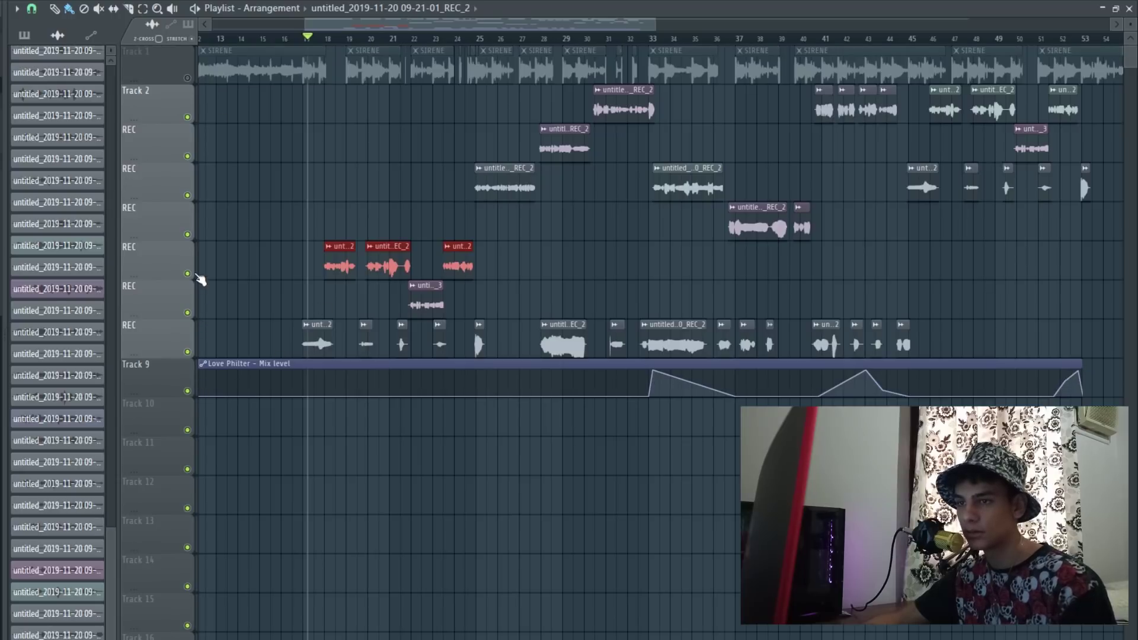
{"action": "right_click", "coordinate": [188, 274]}
{"action": "left_click", "coordinate": [187, 391]}
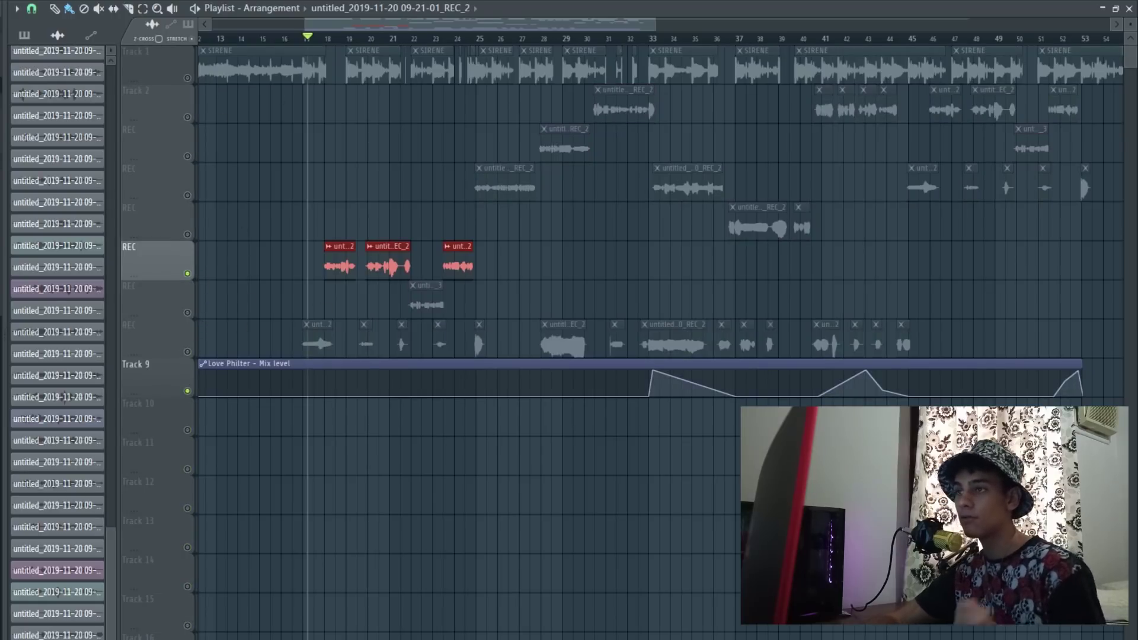
- Load Pitcher into the first effect slot of mixer track Insert 15
{"action": "key", "text": "F9"}
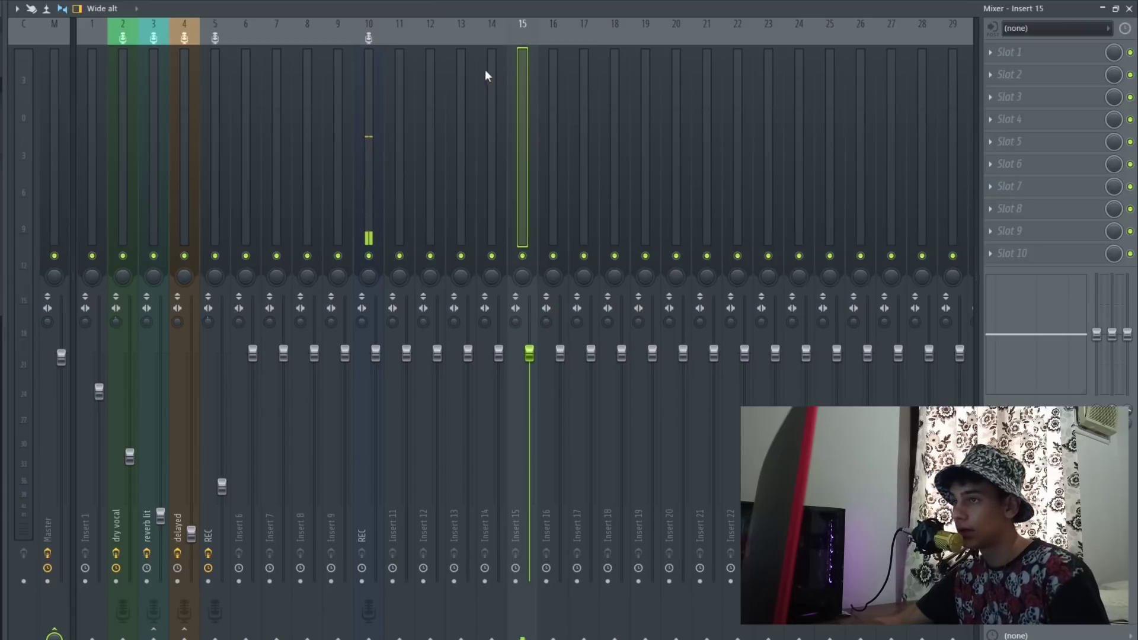
{"action": "left_click", "coordinate": [1000, 51]}
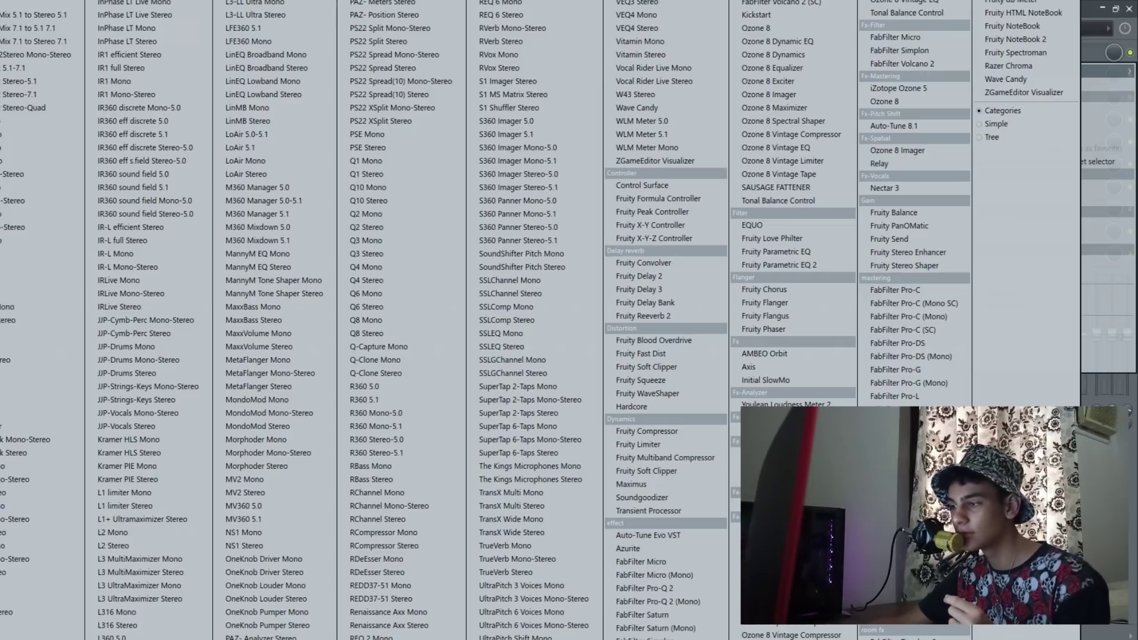
{"action": "left_click", "coordinate": [782, 468]}
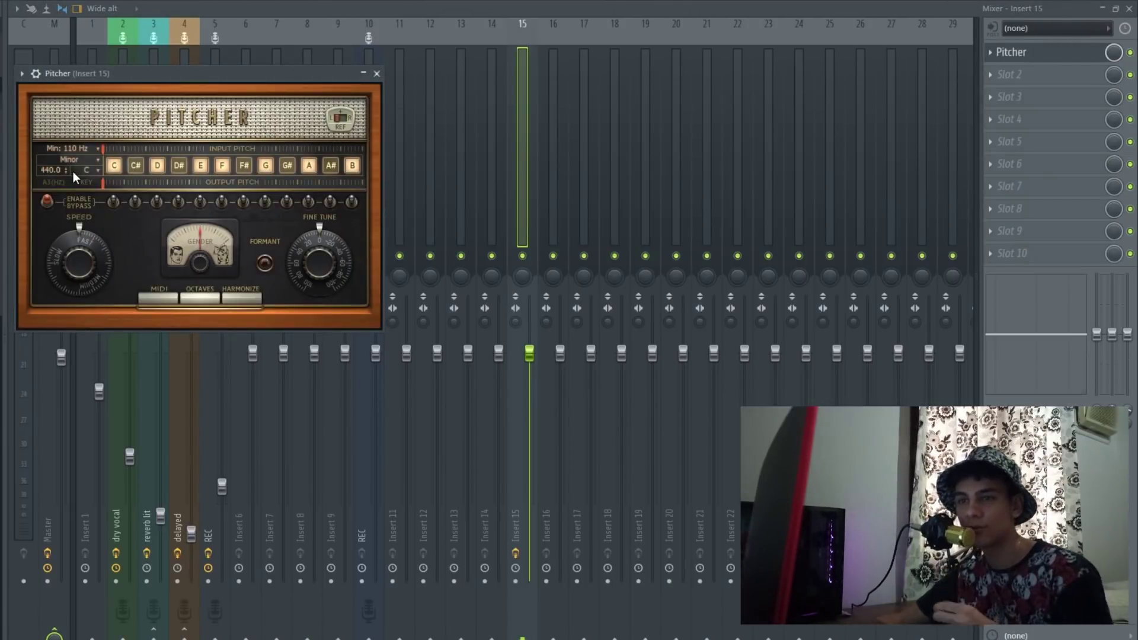
- Set Pitcher's scale to Minor and its key to D#
{"action": "left_click", "coordinate": [71, 159]}
{"action": "left_click", "coordinate": [87, 169]}
{"action": "left_click", "coordinate": [89, 170]}
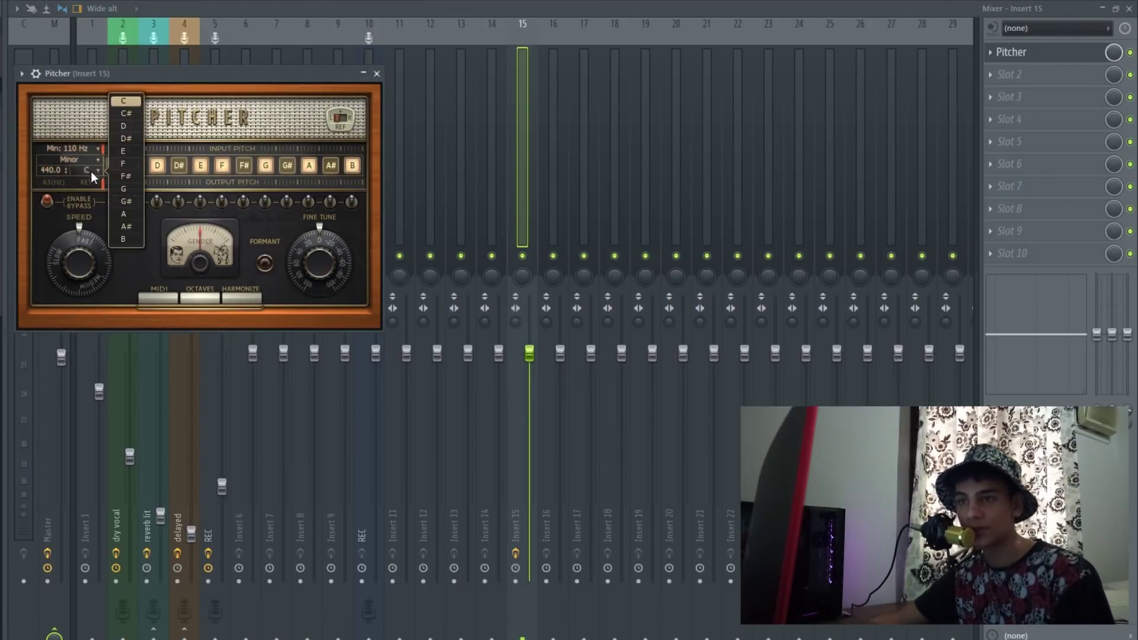
{"action": "left_click", "coordinate": [127, 138]}
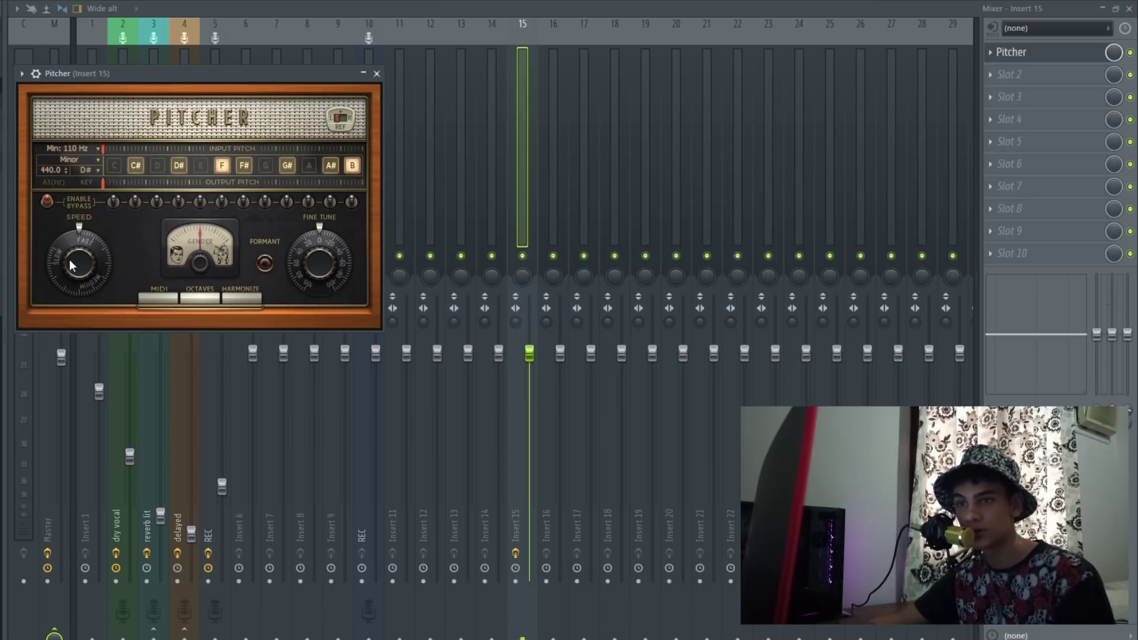
- Enable the Formant option in Pitcher, leave its speed at fast, and close the plugin
{"action": "left_click_drag", "start_coordinate": [83, 257], "coordinate": [83, 278]}
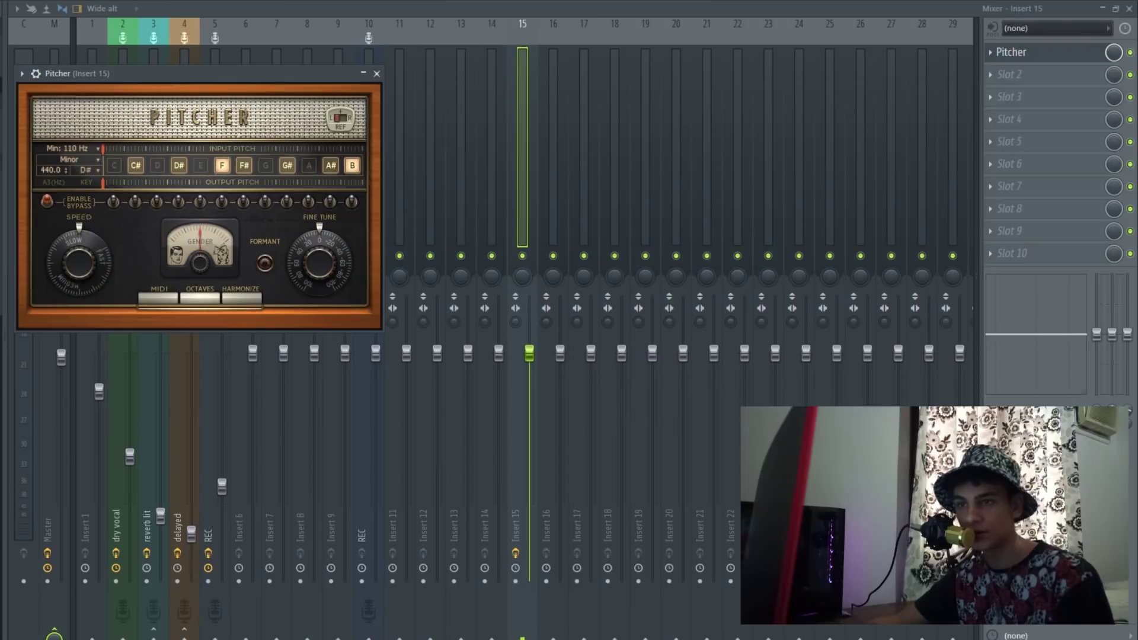
{"action": "left_click", "coordinate": [264, 263]}
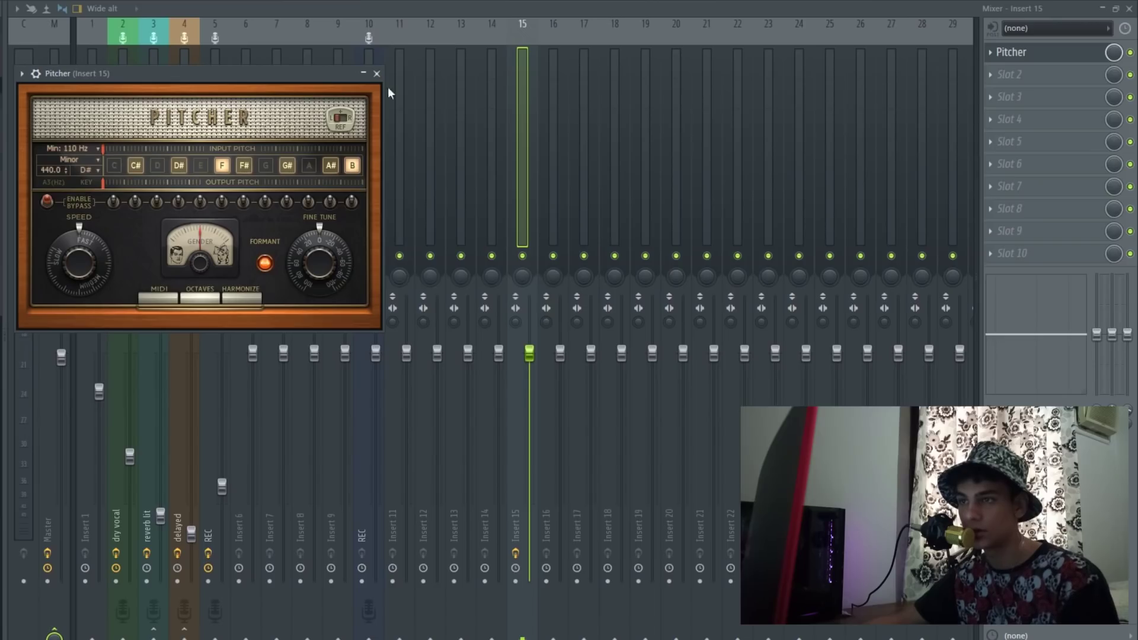
{"action": "left_click", "coordinate": [376, 74]}
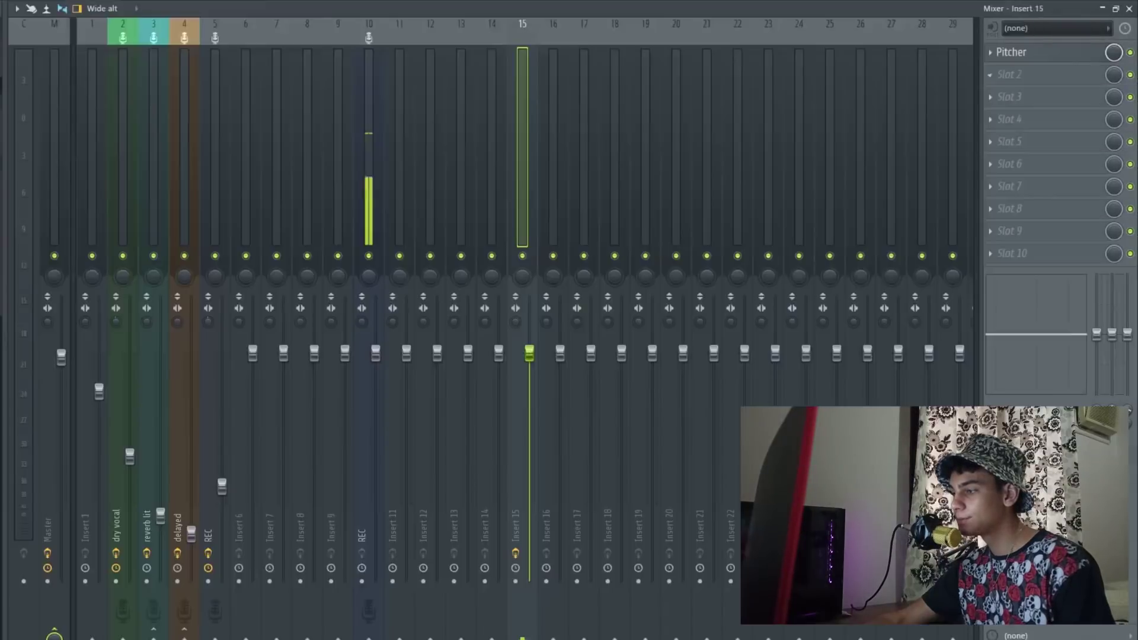
- Add Fruity Parametric EQ 2 to Insert 15's second slot, look through its presets, and close its window
{"action": "left_click", "coordinate": [1006, 91]}
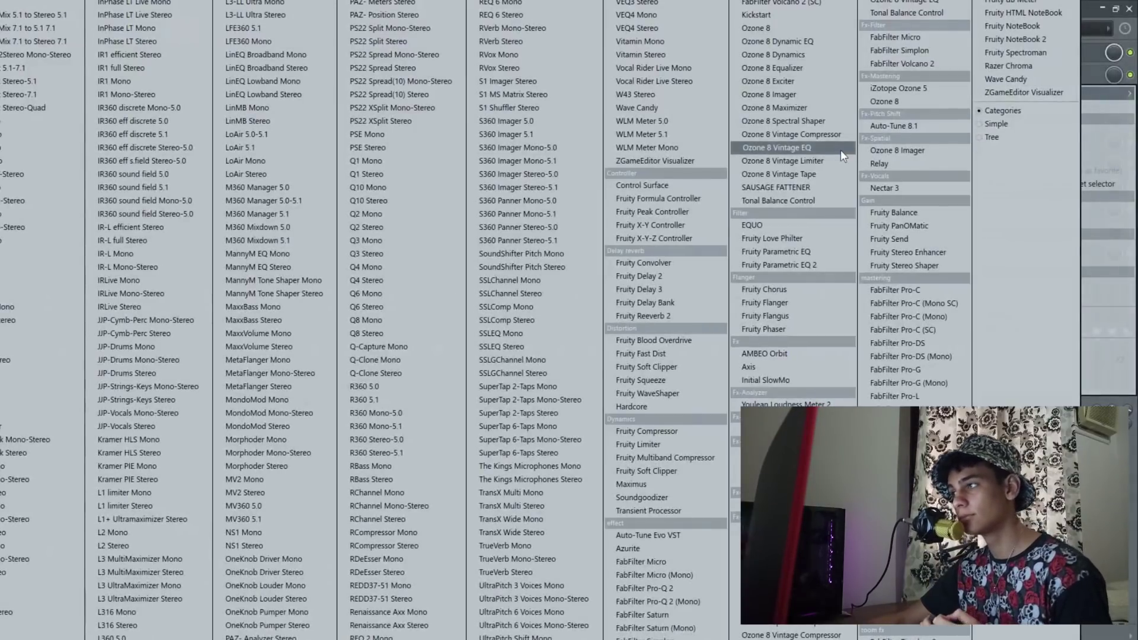
{"action": "left_click", "coordinate": [755, 264]}
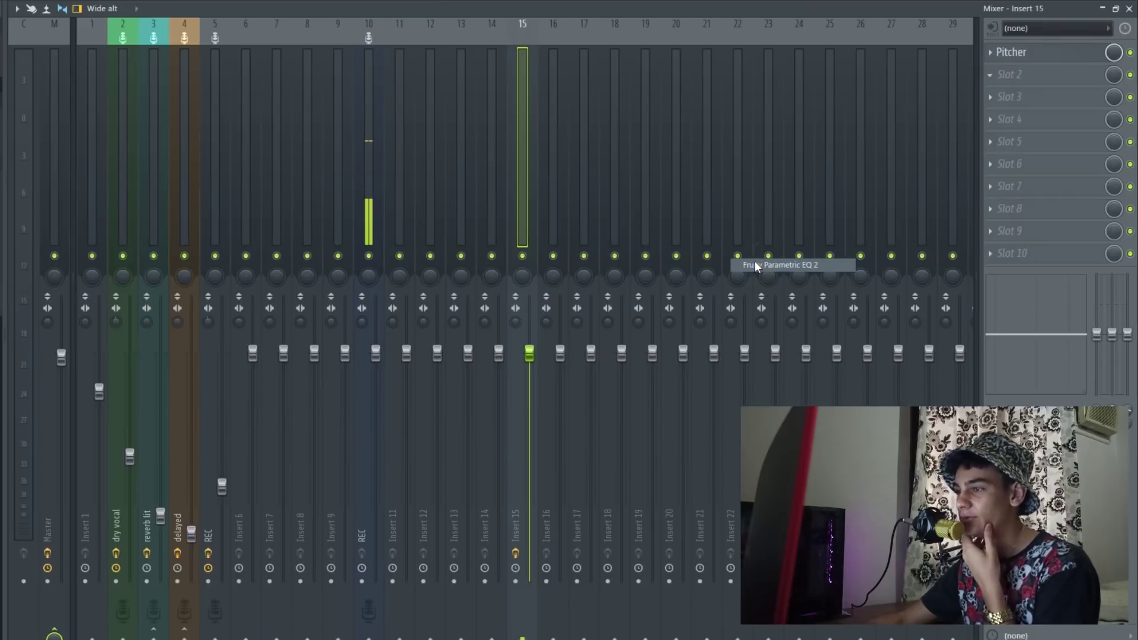
{"action": "left_click", "coordinate": [399, 93]}
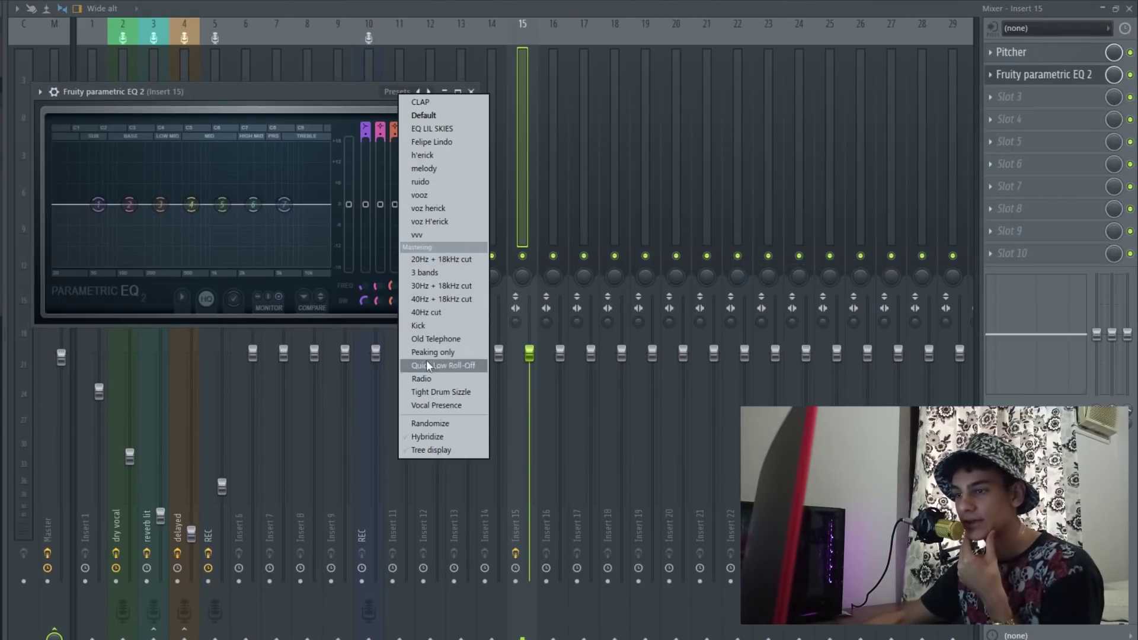
{"action": "left_click", "coordinate": [320, 87]}
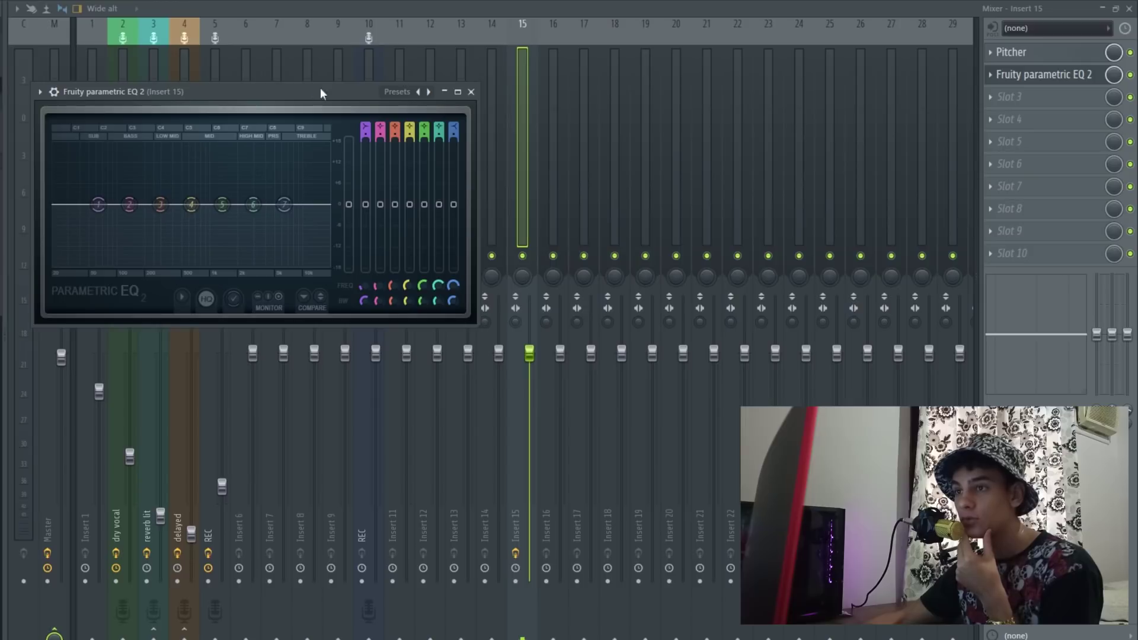
{"action": "left_click", "coordinate": [510, 73]}
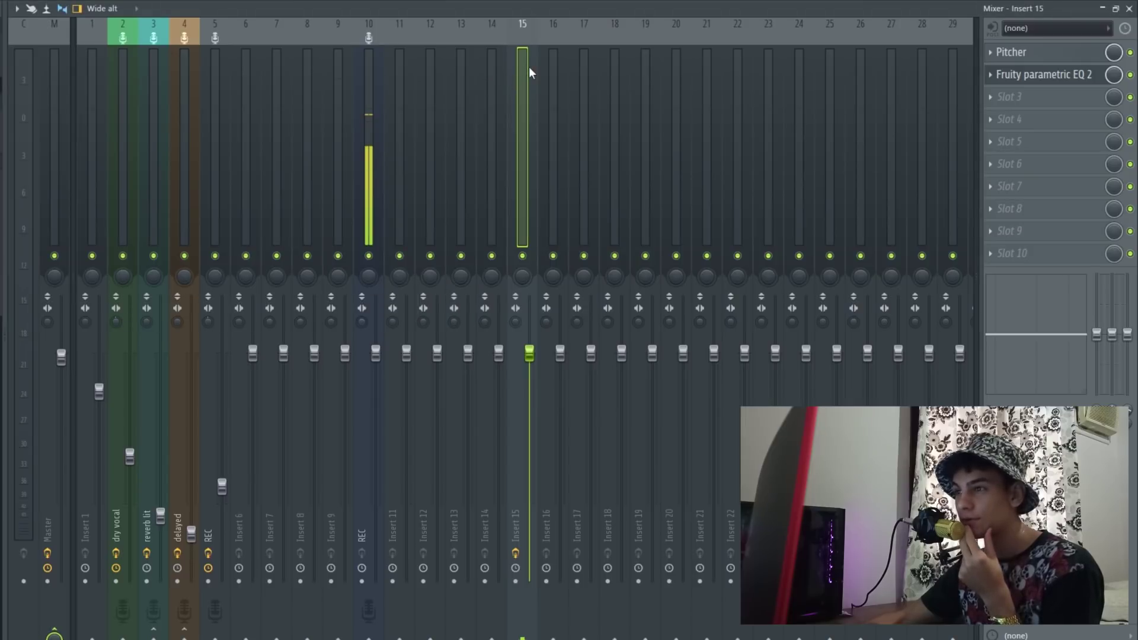
- Load the Vocals mixer preset onto the empty Insert 16 track
{"action": "right_click", "coordinate": [544, 67]}
{"action": "mouse_move", "coordinate": [585, 80]}
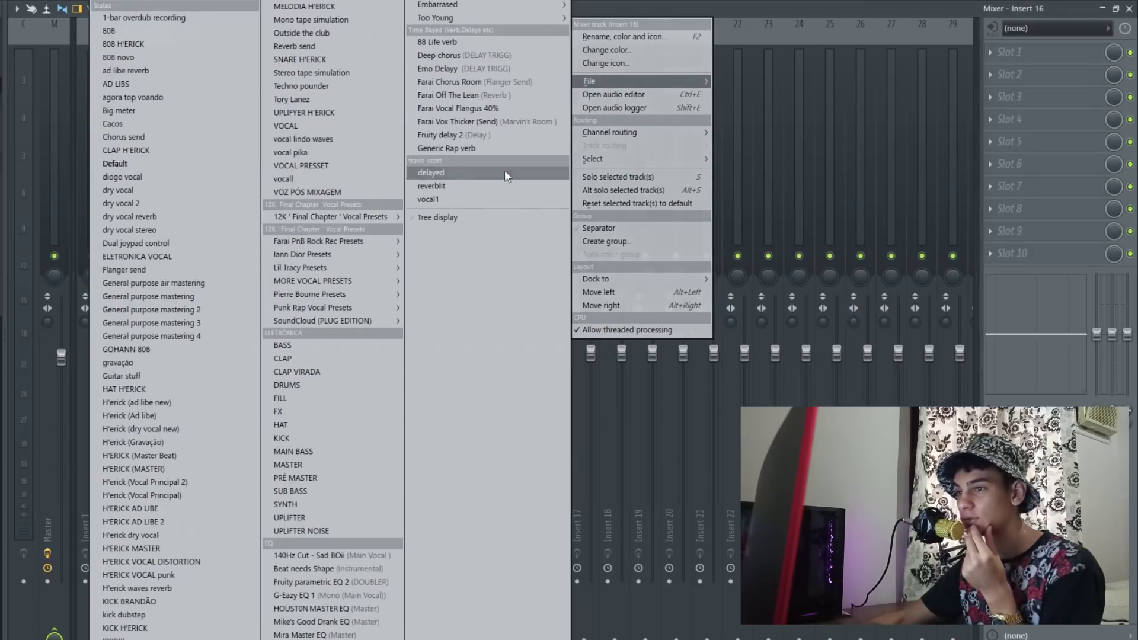
{"action": "mouse_move", "coordinate": [498, 17]}
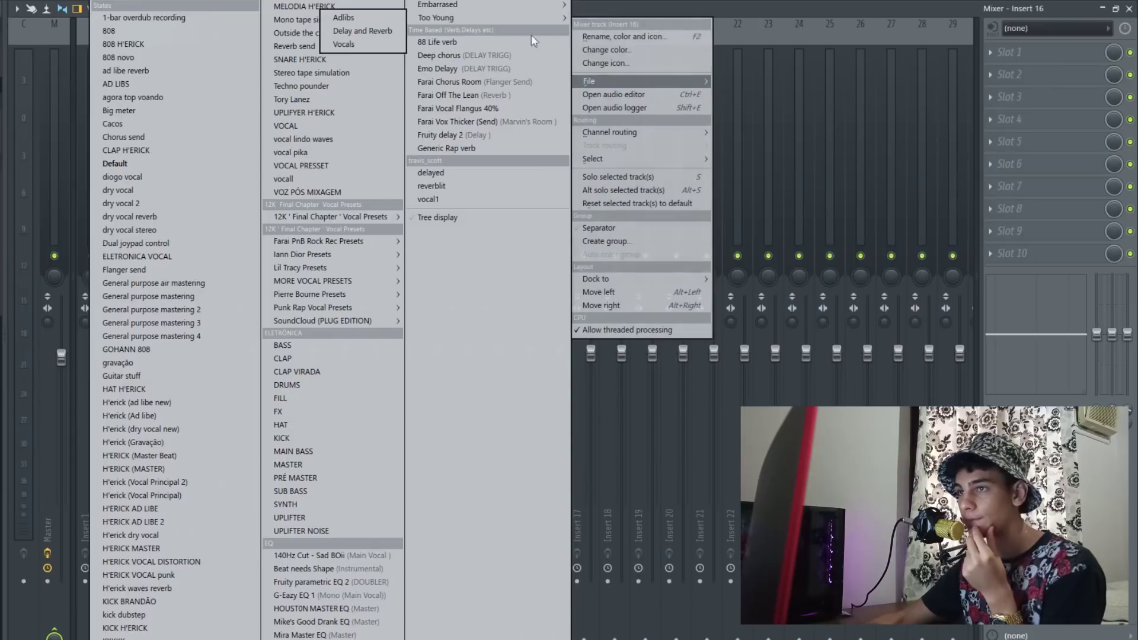
{"action": "left_click", "coordinate": [355, 40]}
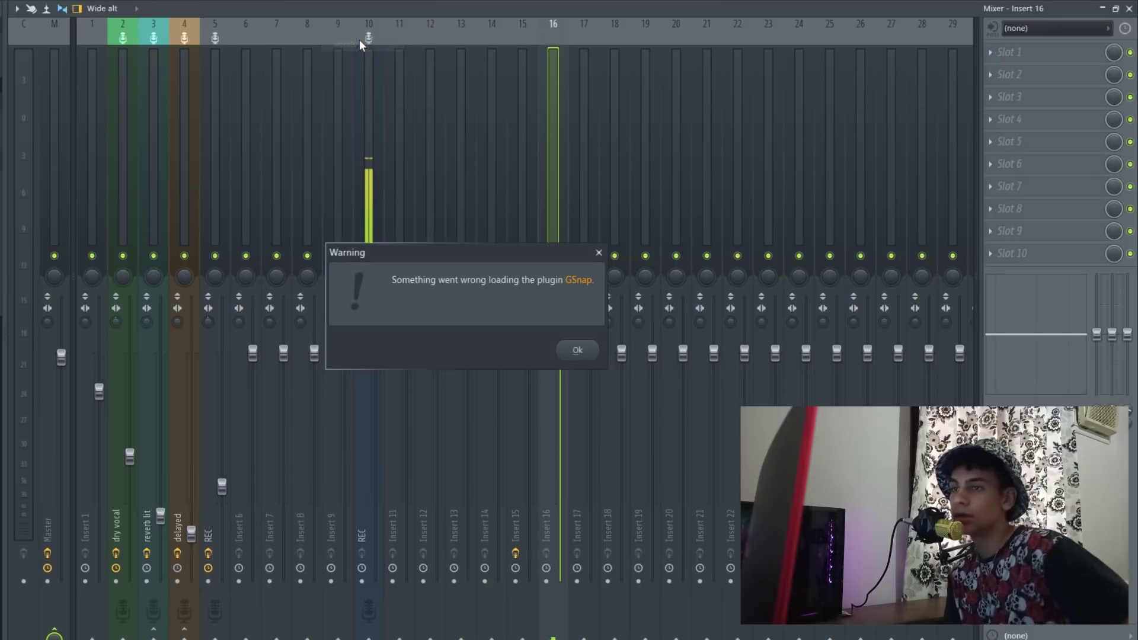
{"action": "key", "text": "Return"}
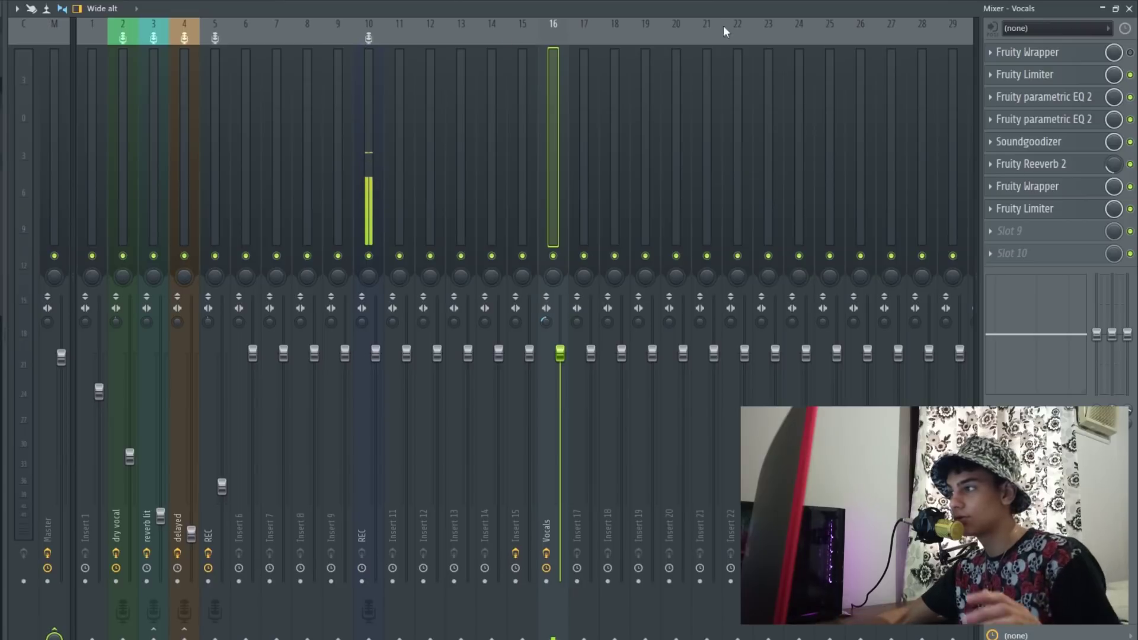
- Apply an EQ curve with a low cut and several narrow dips to Insert 15's Fruity Parametric EQ 2
{"action": "left_click", "coordinate": [1008, 96]}
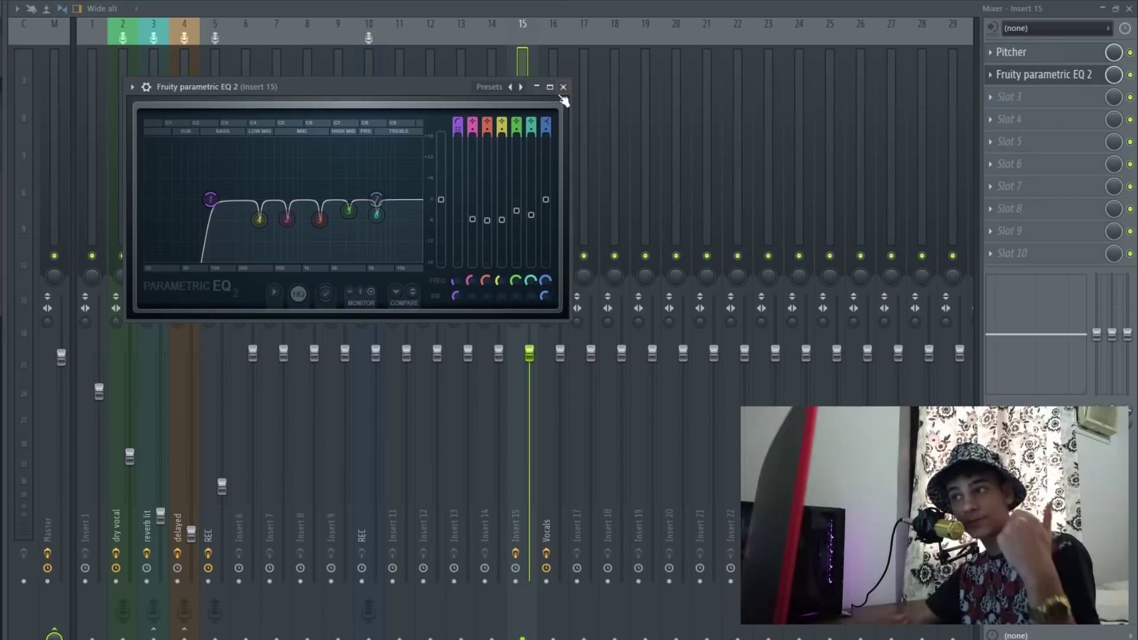
{"action": "left_click", "coordinate": [563, 102]}
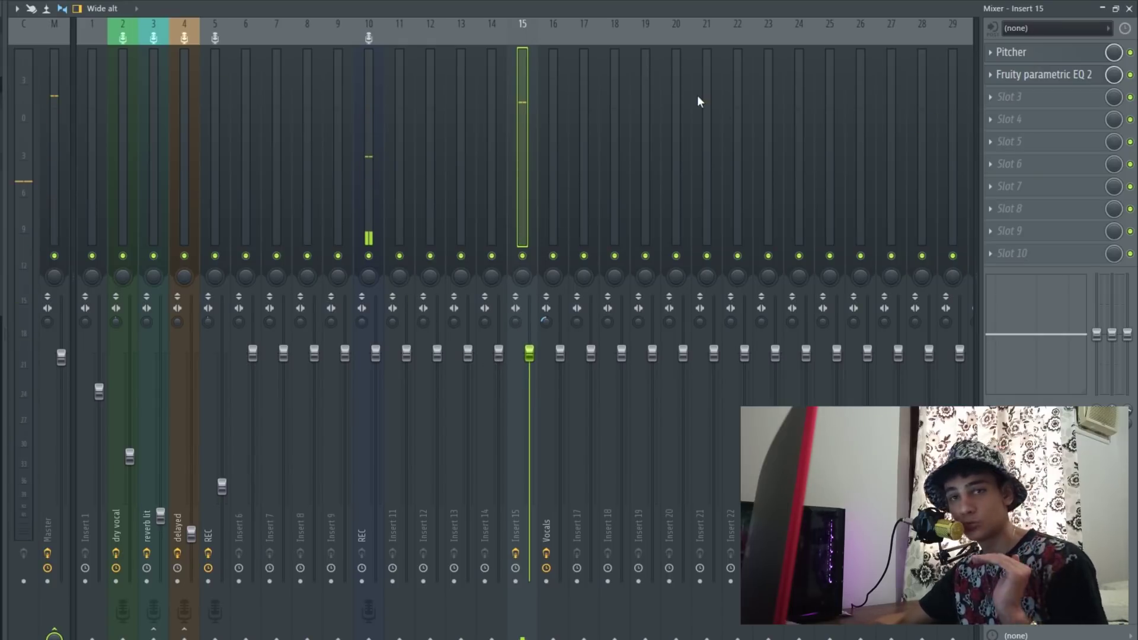
- Add Fruity Chorus to Insert 15's third slot and load its Poly Chorus preset
{"action": "left_click", "coordinate": [1047, 99]}
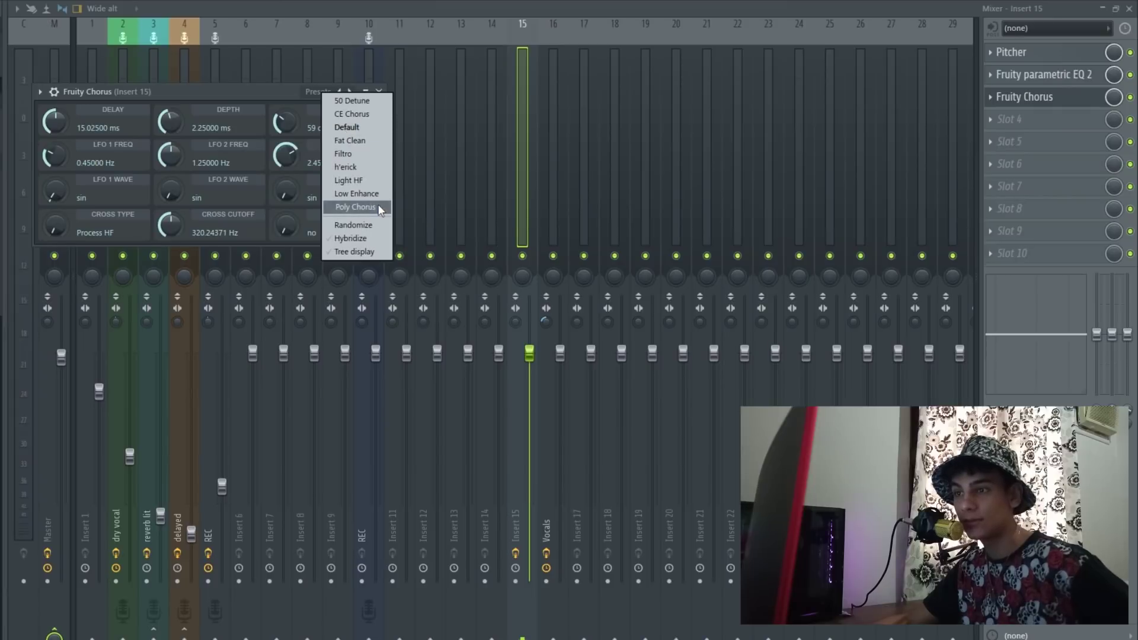
{"action": "left_click", "coordinate": [378, 207]}
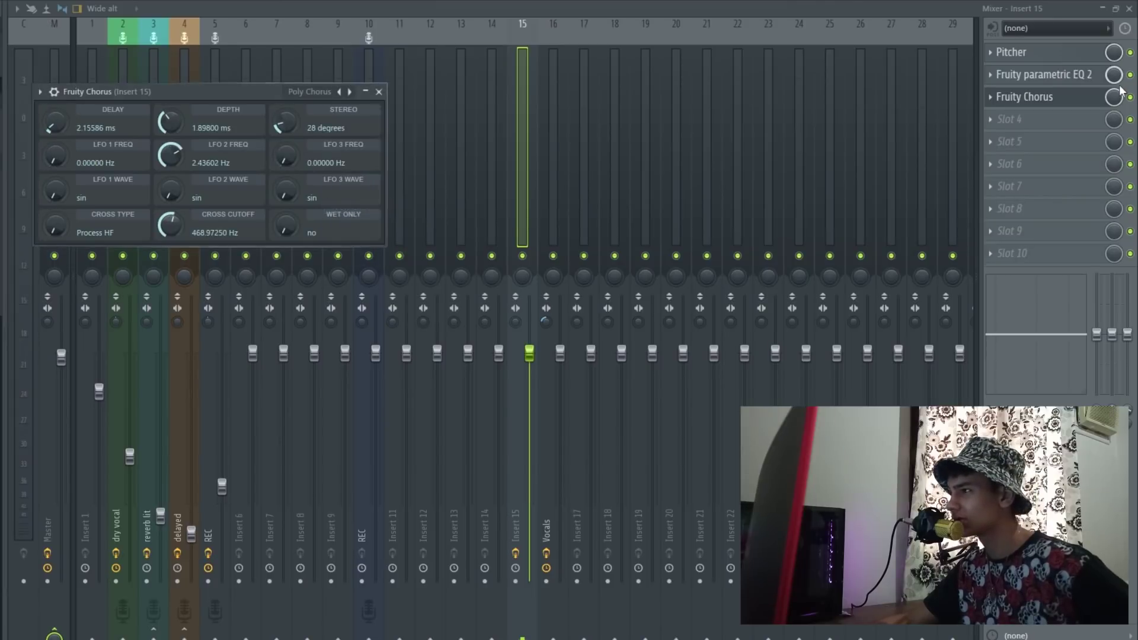
- Add Fruity Multiband Compressor to Insert 15's fourth slot, load its Vocal preset, and close its window
{"action": "key", "text": "Escape"}
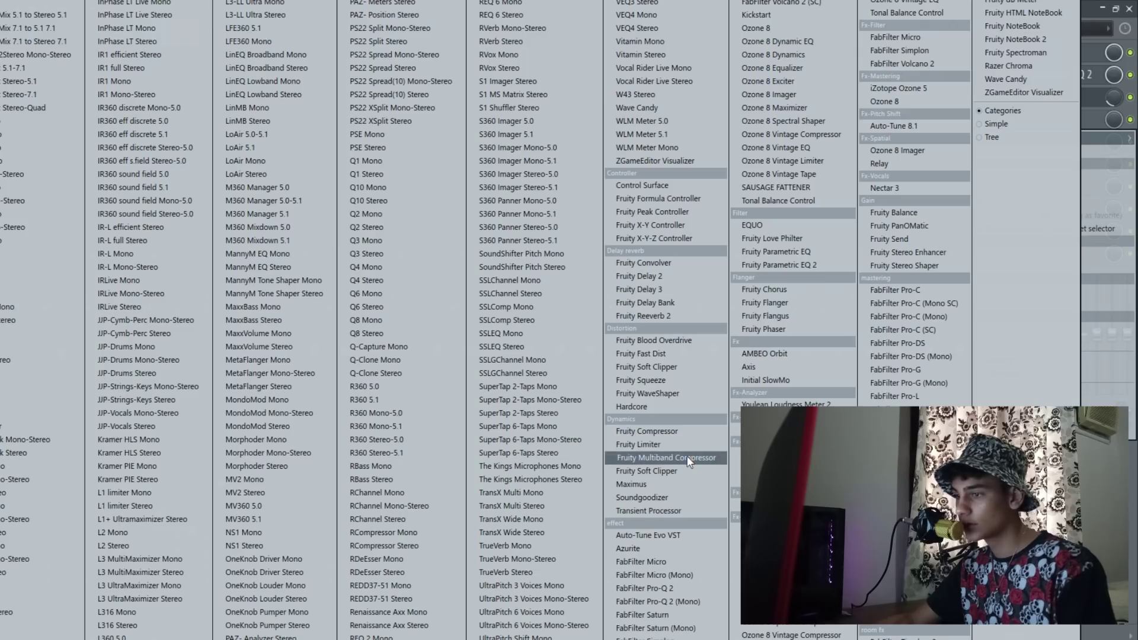
{"action": "left_click", "coordinate": [688, 462]}
{"action": "left_click", "coordinate": [562, 128]}
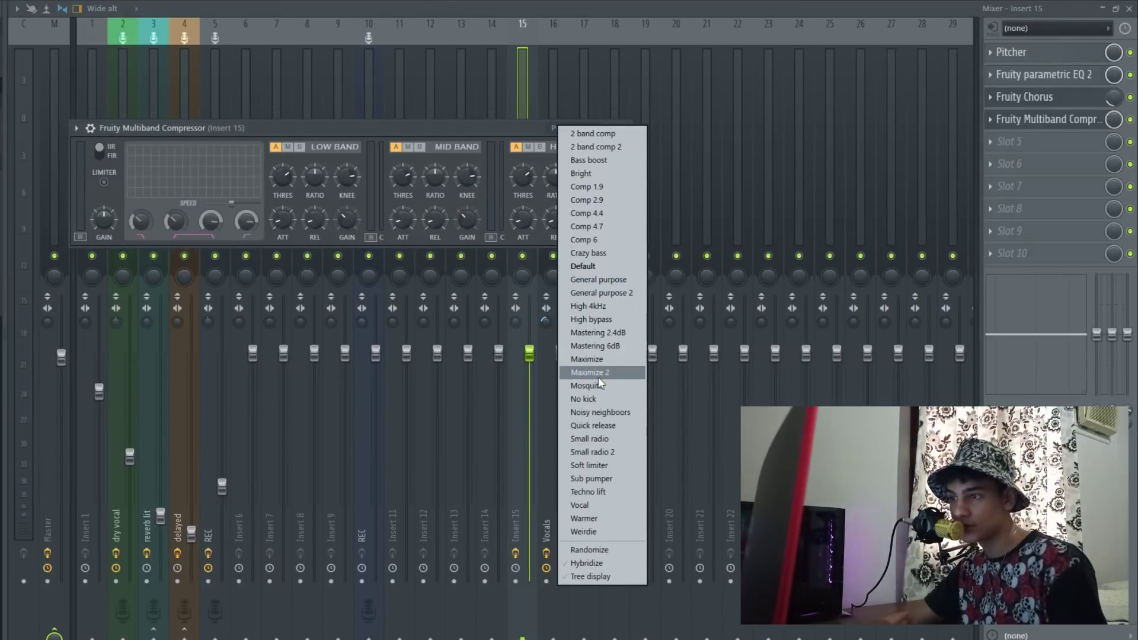
{"action": "left_click", "coordinate": [587, 506]}
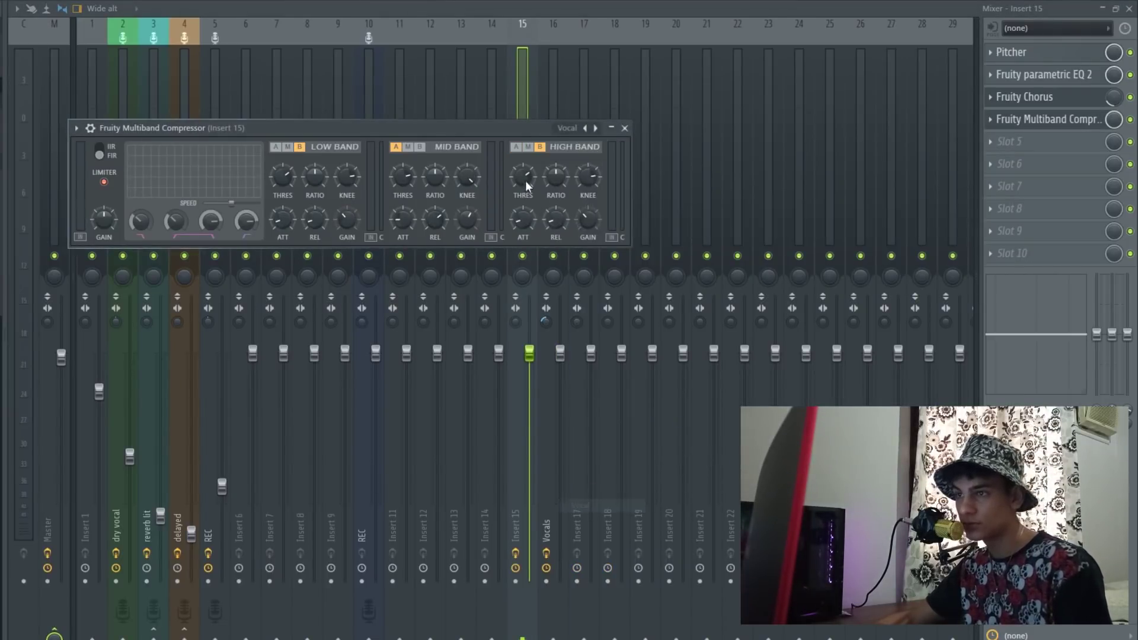
{"action": "left_click", "coordinate": [624, 128]}
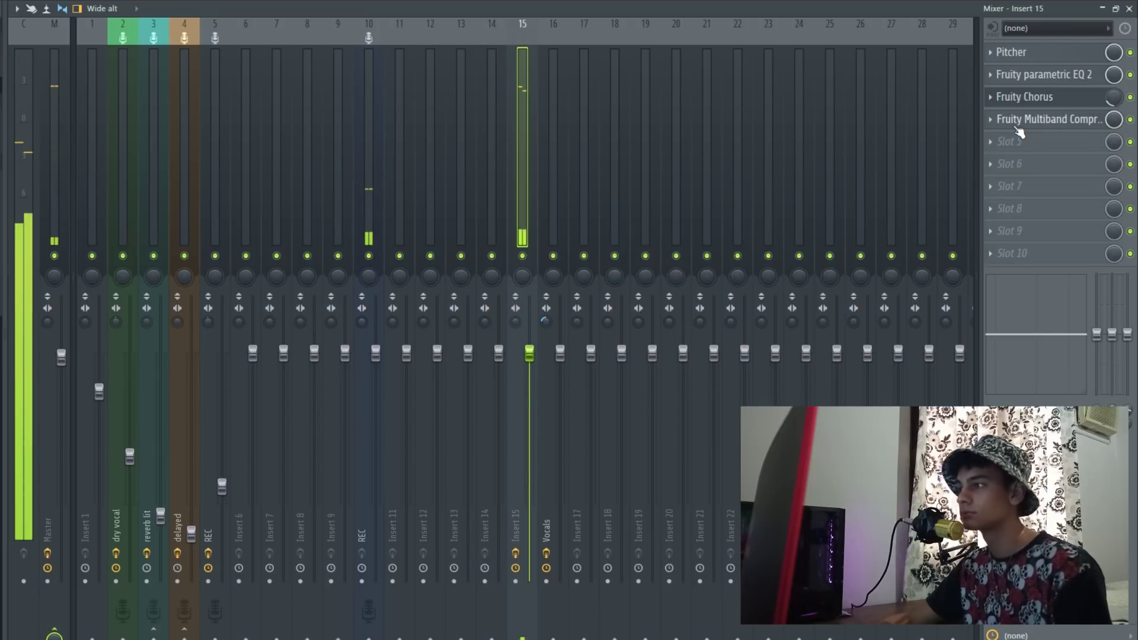
- Replace Insert 15's multiband compressor with a second Fruity Parametric EQ 2 placed above Fruity Chorus, and lower the track's fader
{"action": "left_click_drag", "start_coordinate": [540, 353], "coordinate": [539, 403]}
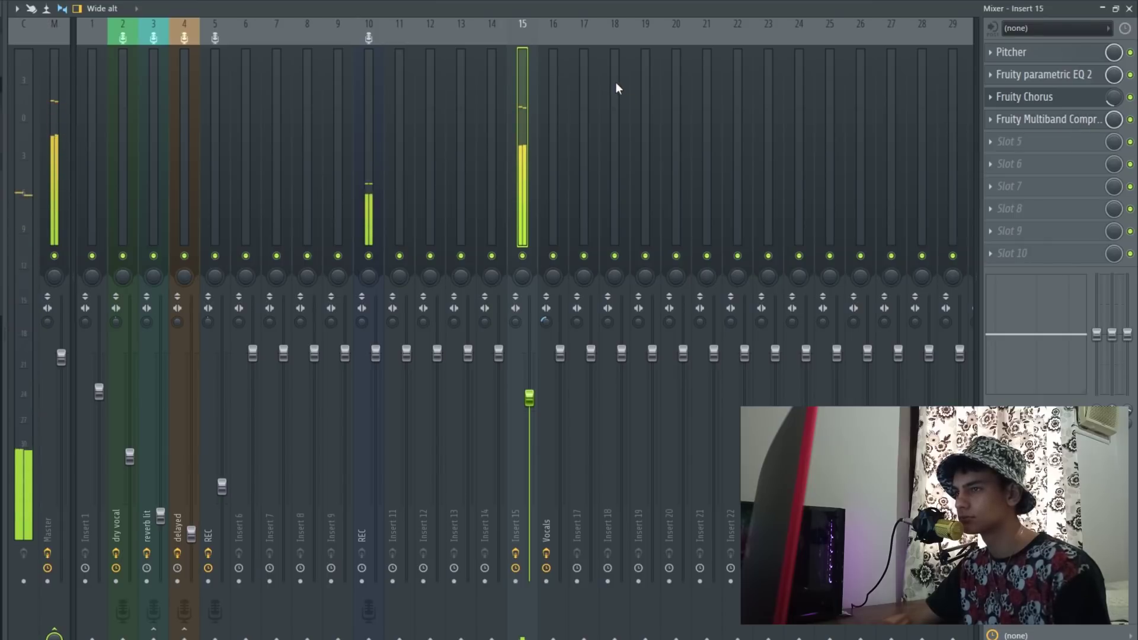
{"action": "left_click", "coordinate": [555, 69]}
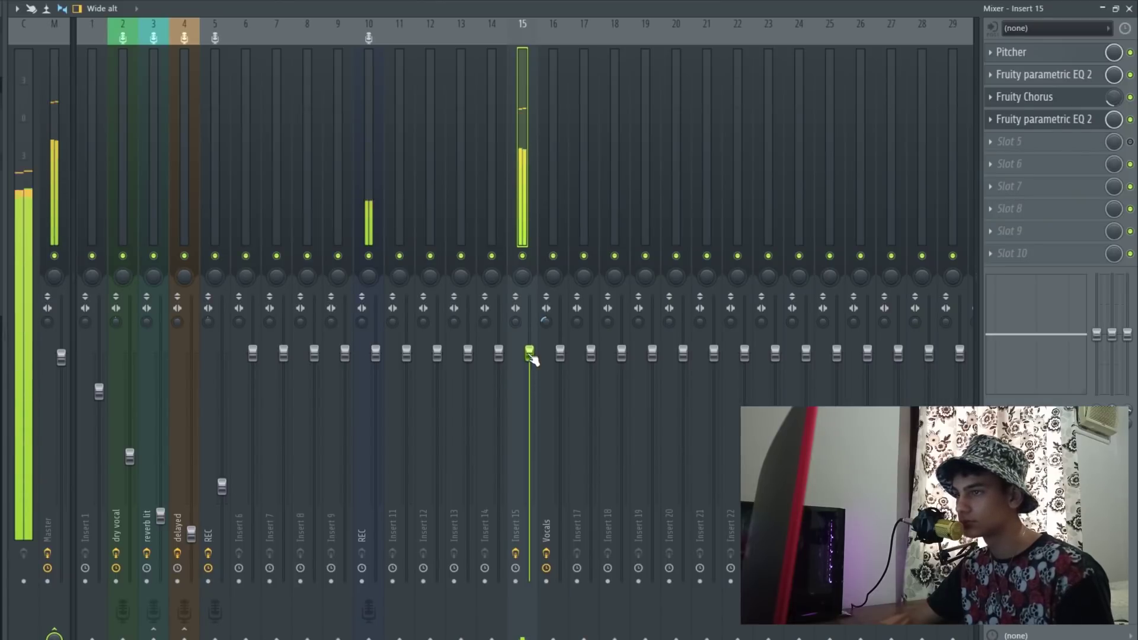
{"action": "left_click_drag", "start_coordinate": [532, 360], "coordinate": [532, 367]}
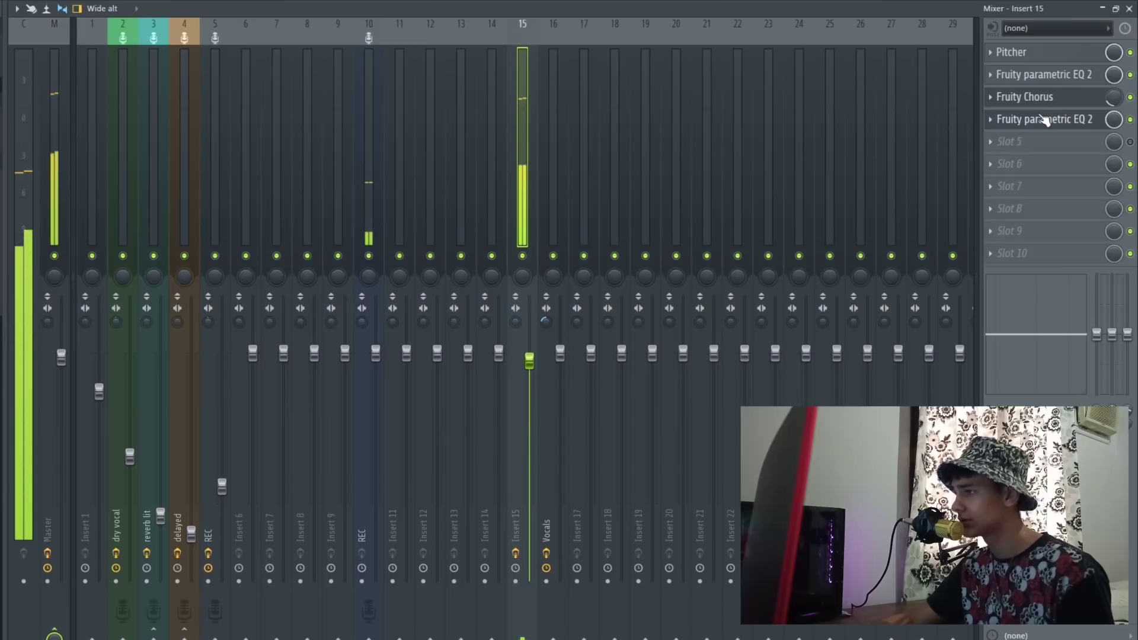
{"action": "left_click_drag", "start_coordinate": [1043, 117], "coordinate": [1042, 98]}
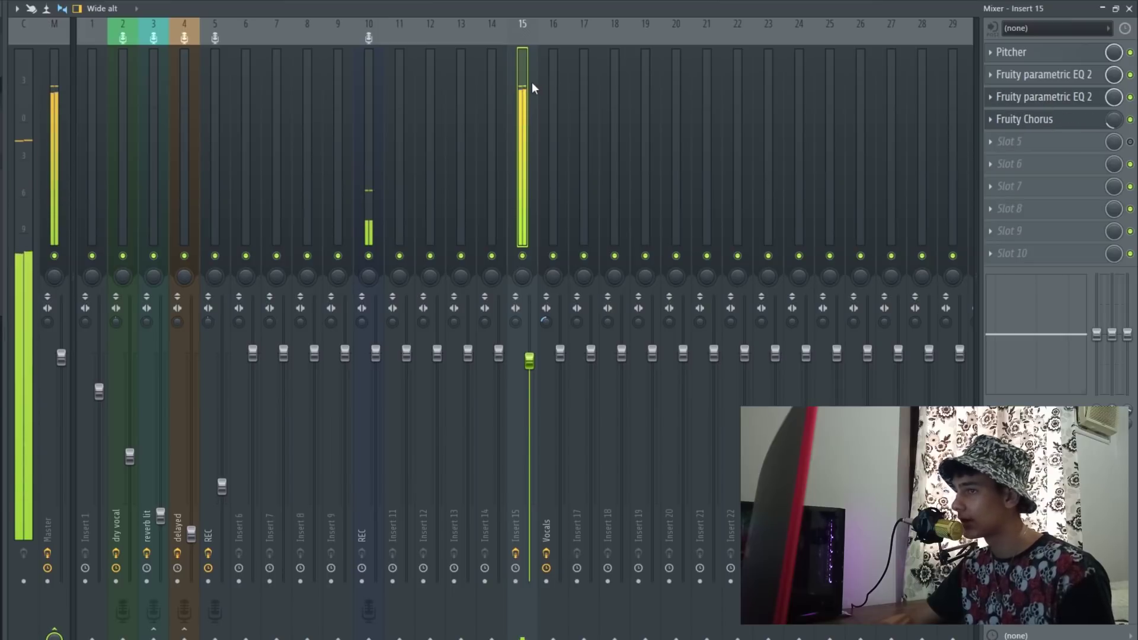
{"action": "left_click_drag", "start_coordinate": [529, 361], "coordinate": [529, 375]}
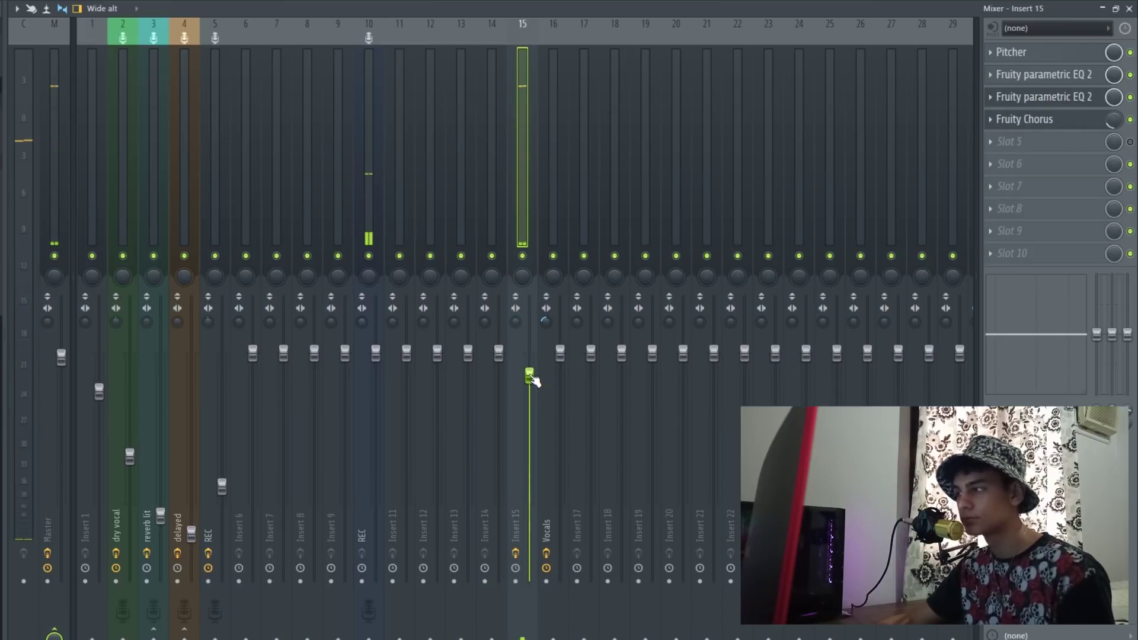
- Close the Pitcher window and replace Pitcher in Insert 15's first slot with Auto-Tune 8.1
{"action": "left_click", "coordinate": [1021, 52]}
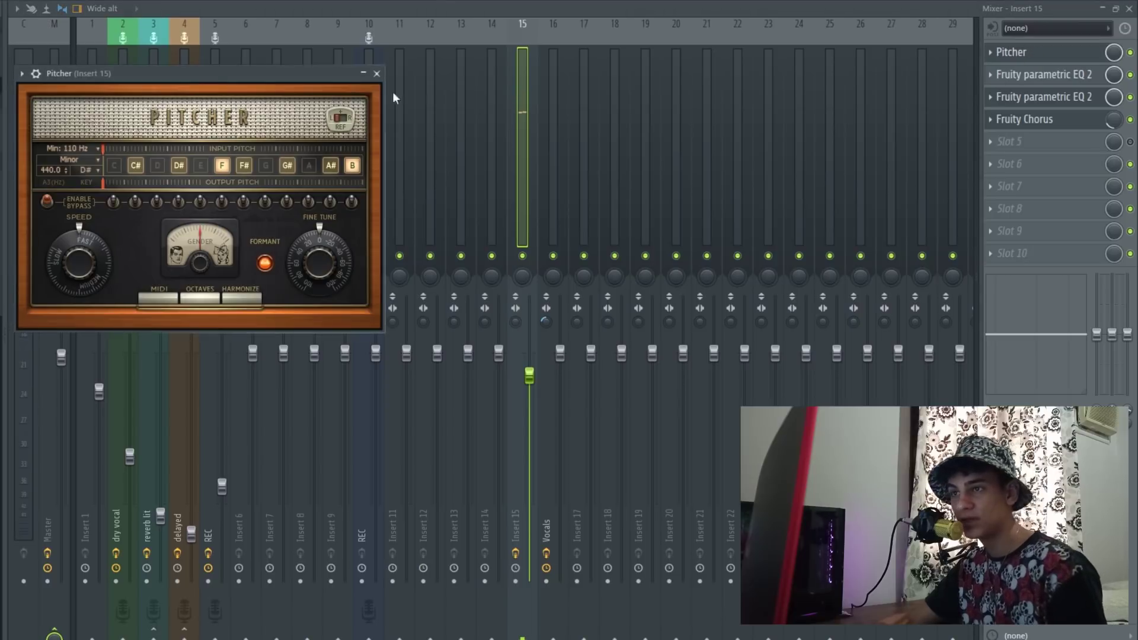
{"action": "left_click", "coordinate": [377, 73]}
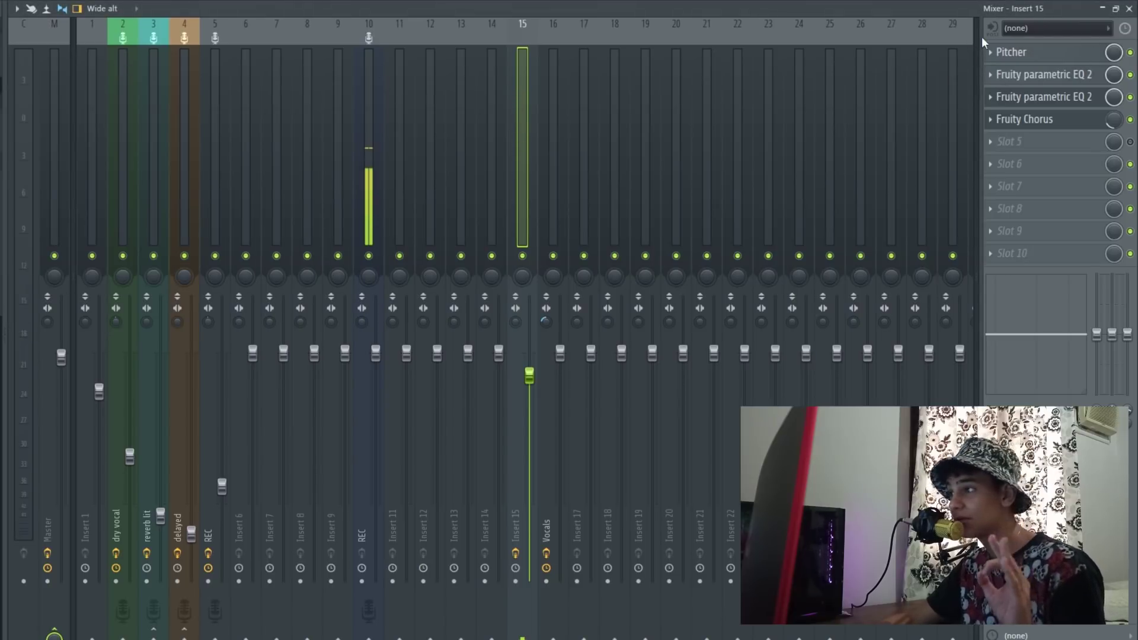
{"action": "left_click", "coordinate": [991, 53]}
{"action": "mouse_move", "coordinate": [980, 69]}
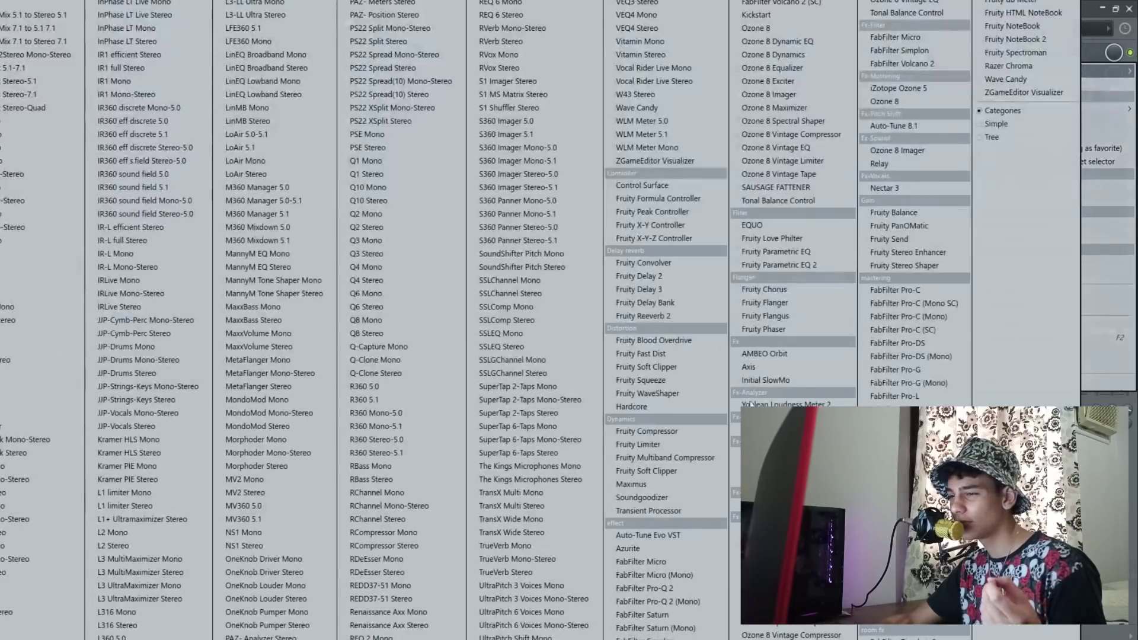
{"action": "left_click", "coordinate": [902, 125]}
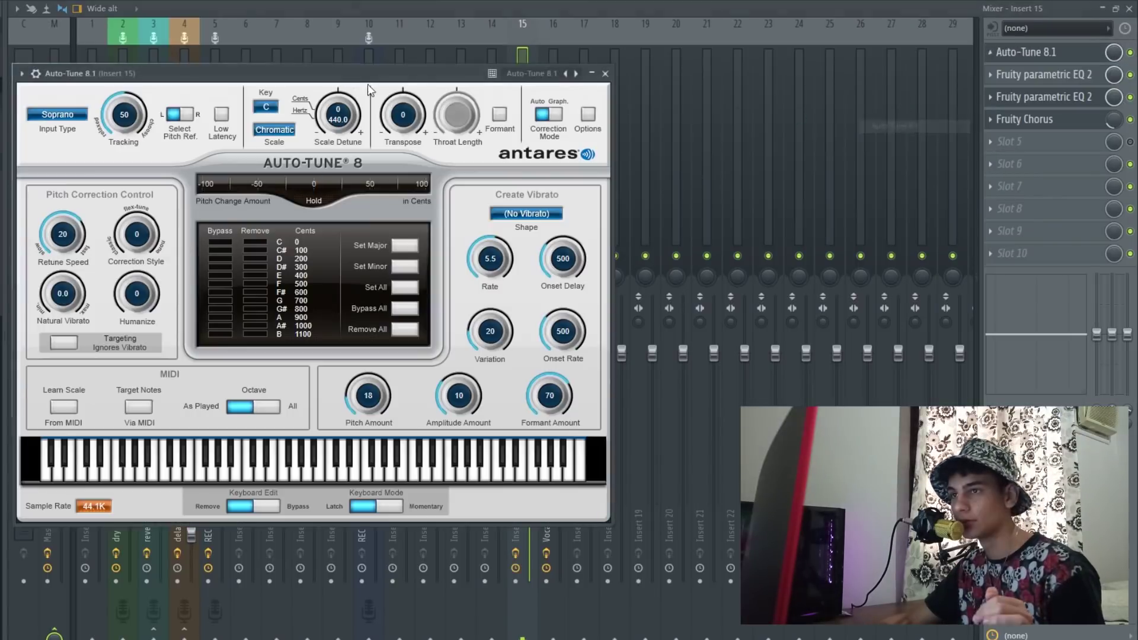
- Set Auto-Tune's scale to Minor and its key to D#
{"action": "left_click_drag", "start_coordinate": [208, 74], "coordinate": [351, 69]}
{"action": "left_click", "coordinate": [408, 108]}
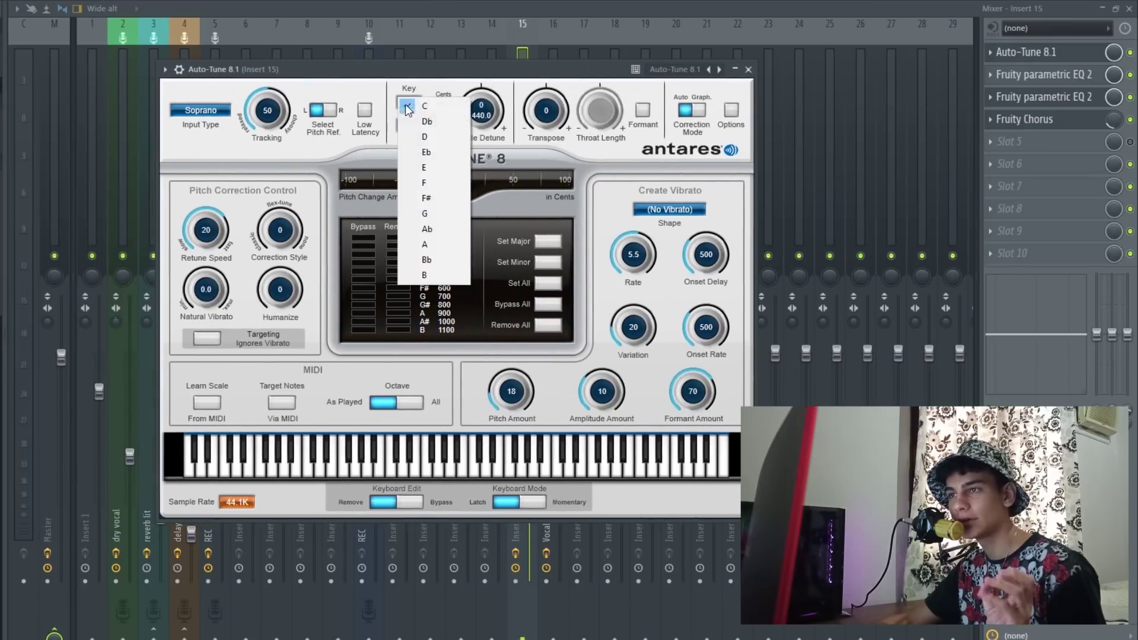
{"action": "left_click", "coordinate": [368, 97]}
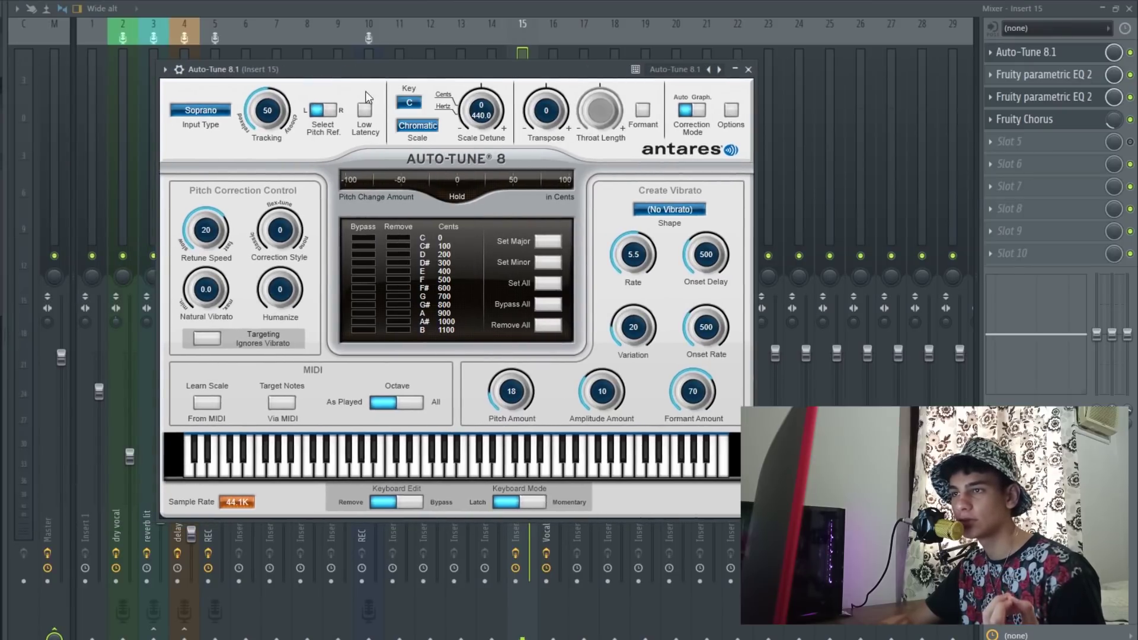
{"action": "left_click", "coordinate": [417, 125]}
{"action": "left_click", "coordinate": [423, 145]}
{"action": "left_click", "coordinate": [409, 108]}
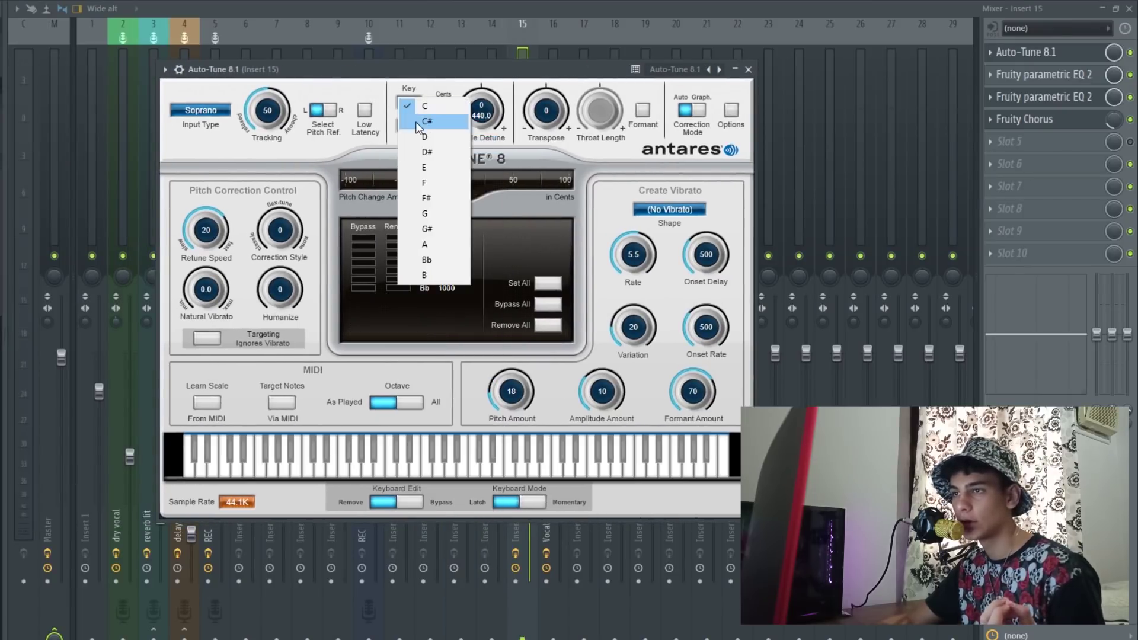
{"action": "left_click", "coordinate": [425, 152]}
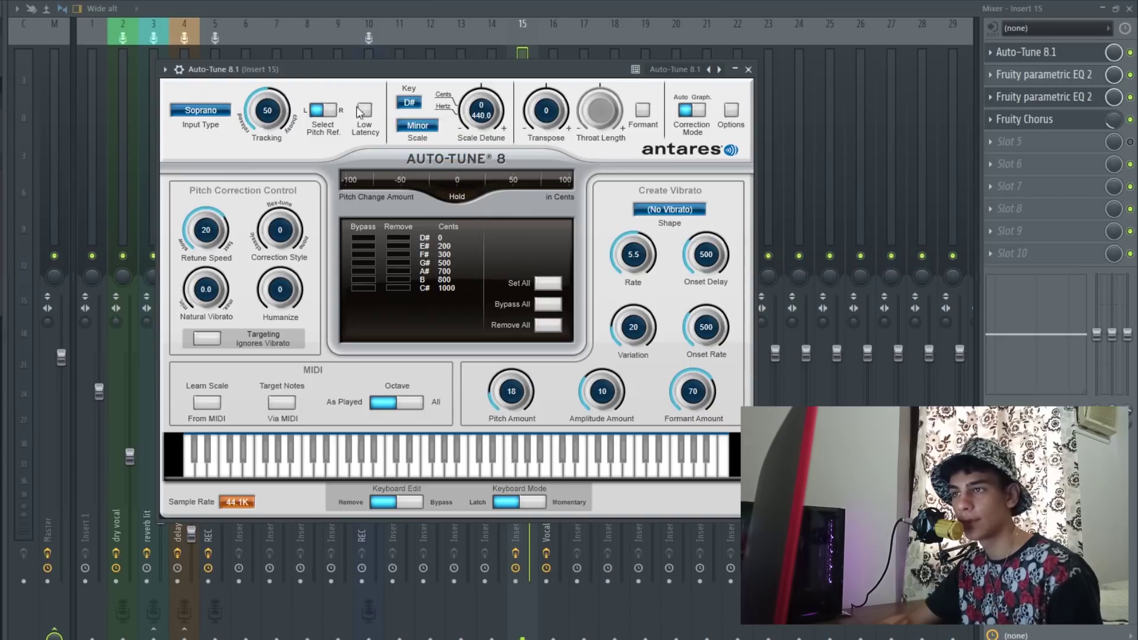
- Set Auto-Tune's input type to Low Male with Low Latency on and retune speed 0, and close its window
{"action": "left_click", "coordinate": [182, 107]}
{"action": "left_click", "coordinate": [201, 145]}
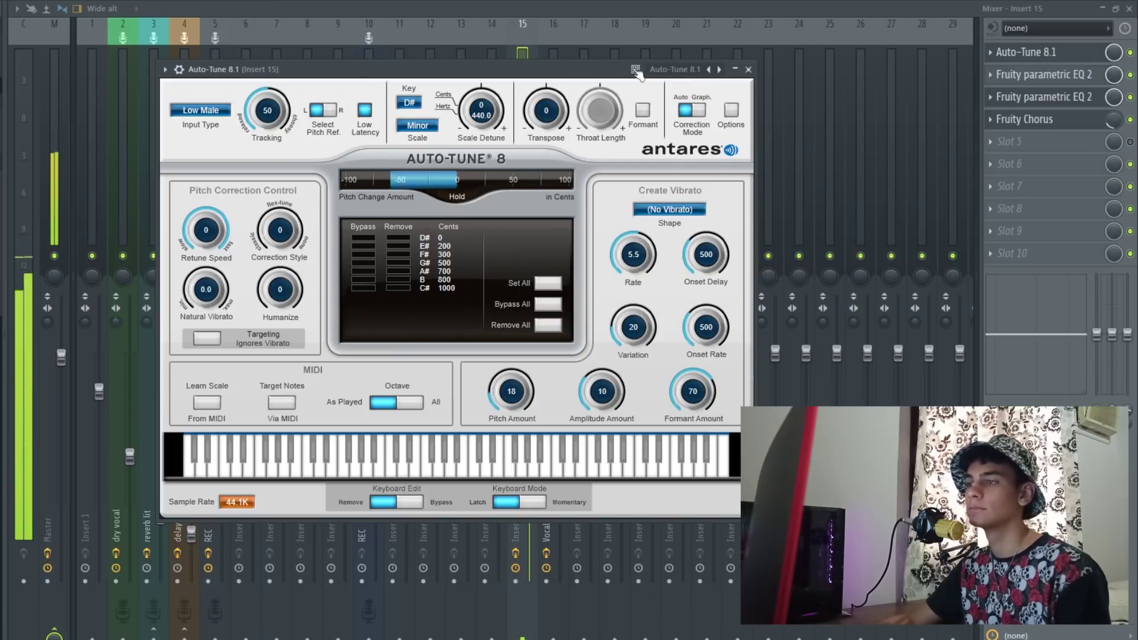
{"action": "left_click", "coordinate": [748, 69]}
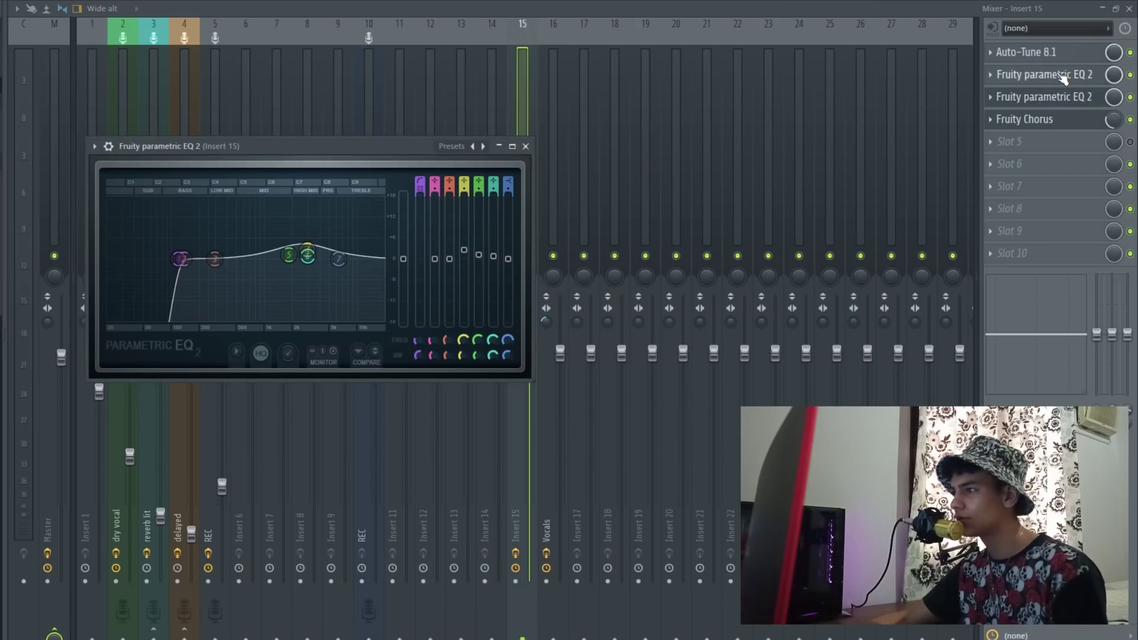
- Close the open EQ window, add Soundgoodizer to Insert 15's fifth slot, and lower the track's fader
{"action": "left_click", "coordinate": [1061, 75]}
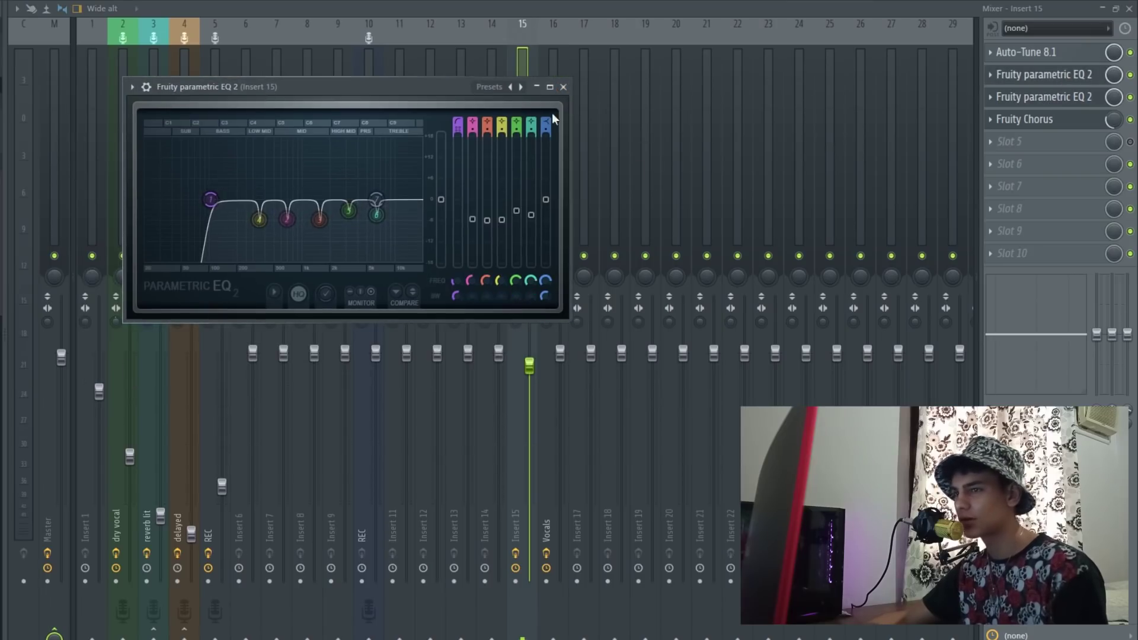
{"action": "left_click", "coordinate": [563, 87]}
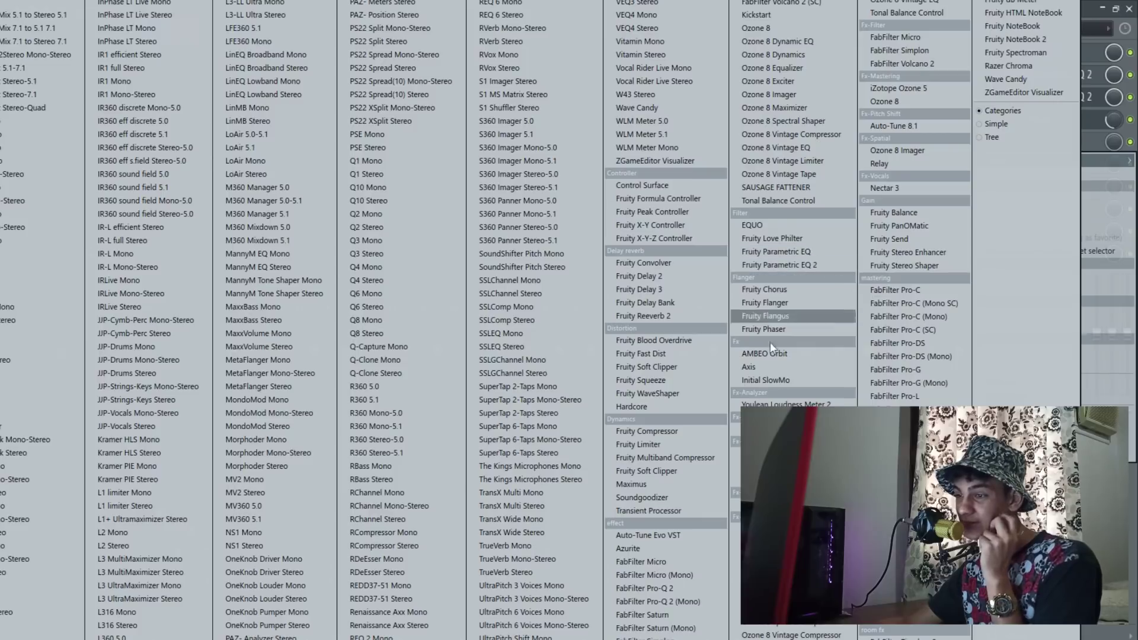
{"action": "left_click", "coordinate": [671, 495]}
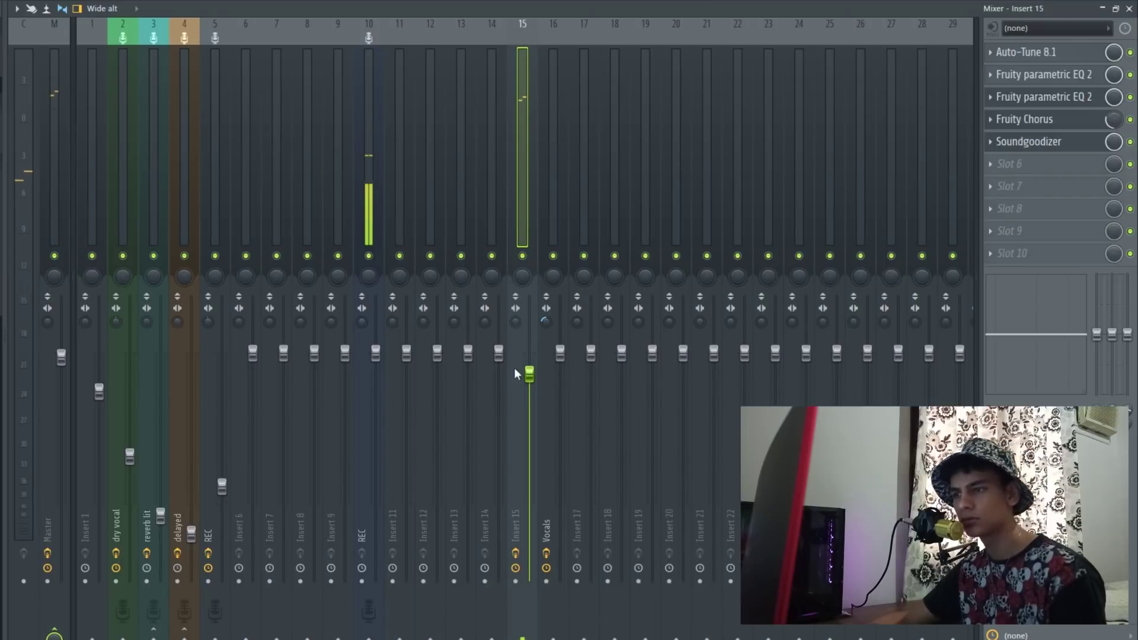
{"action": "left_click_drag", "start_coordinate": [529, 378], "coordinate": [530, 393]}
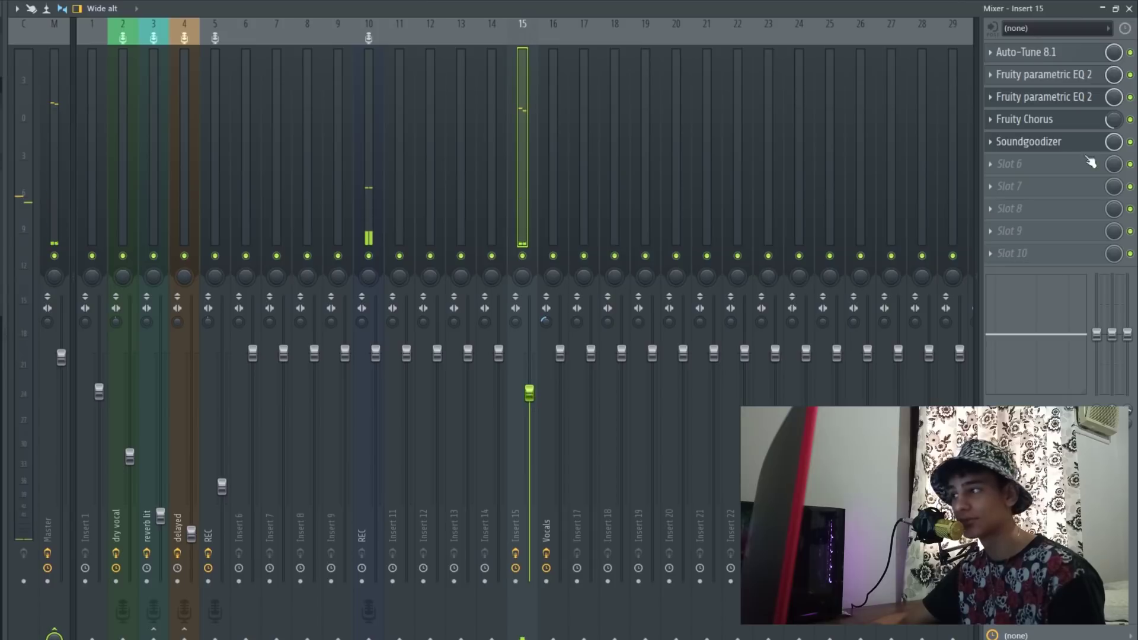
- Try Fruity Reeverb 2 in Insert 15's seventh slot and remove it again
{"action": "left_click", "coordinate": [1088, 185]}
{"action": "left_click", "coordinate": [655, 321]}
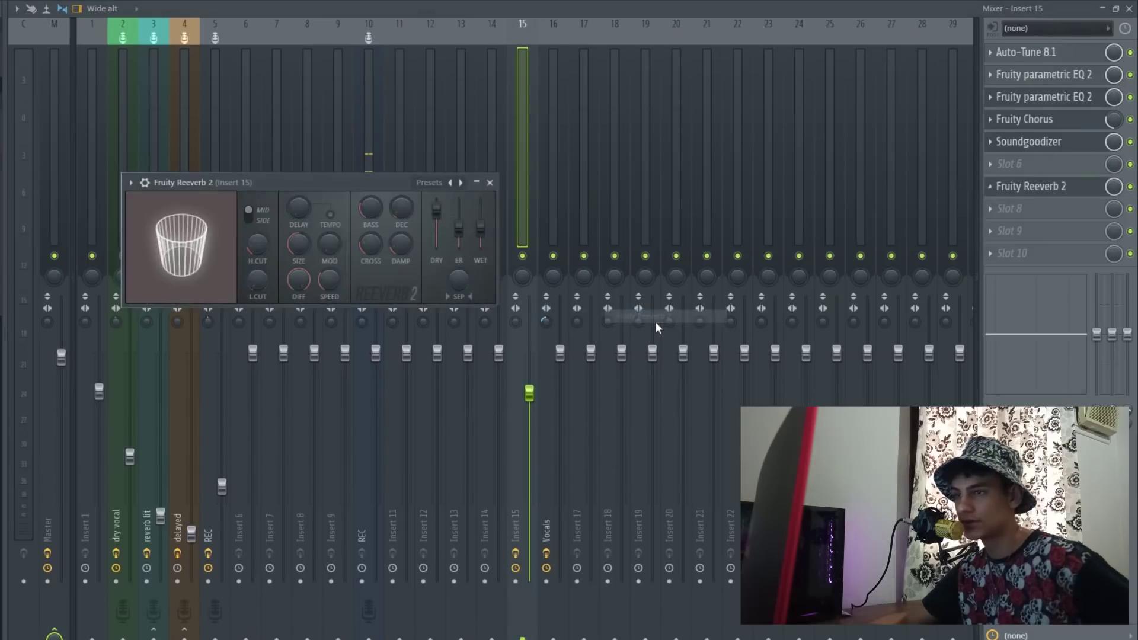
{"action": "left_click", "coordinate": [490, 183]}
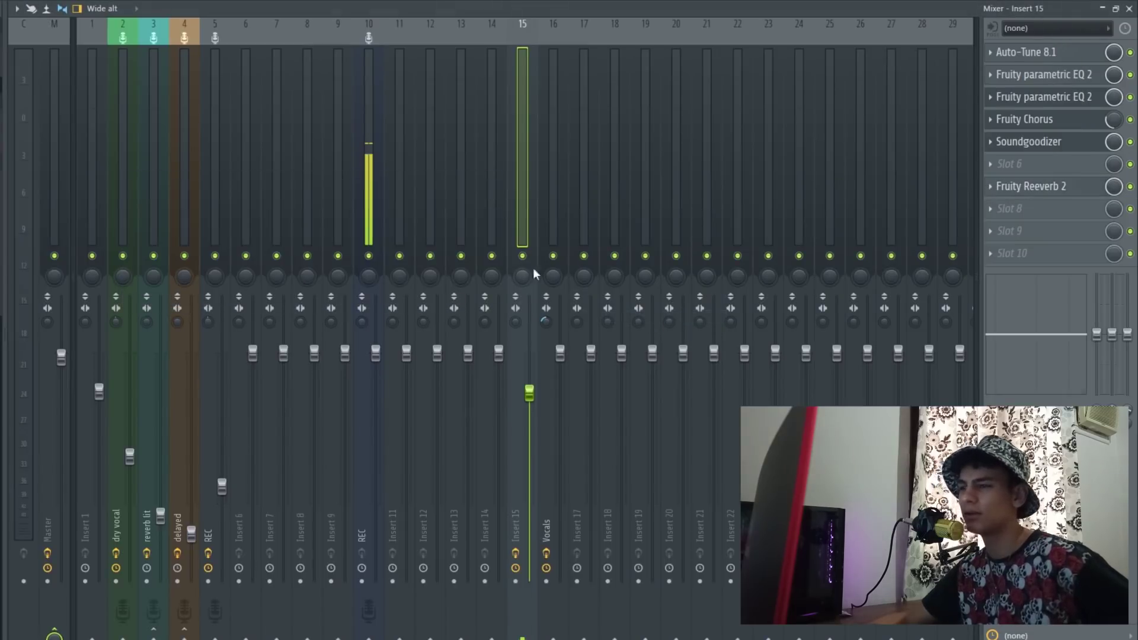
{"action": "left_click", "coordinate": [997, 196]}
{"action": "left_click", "coordinate": [996, 218]}
- Add Fruity Limiter to Insert 15's tenth slot and lower the track's fader
{"action": "left_click", "coordinate": [533, 349]}
{"action": "right_click", "coordinate": [523, 183]}
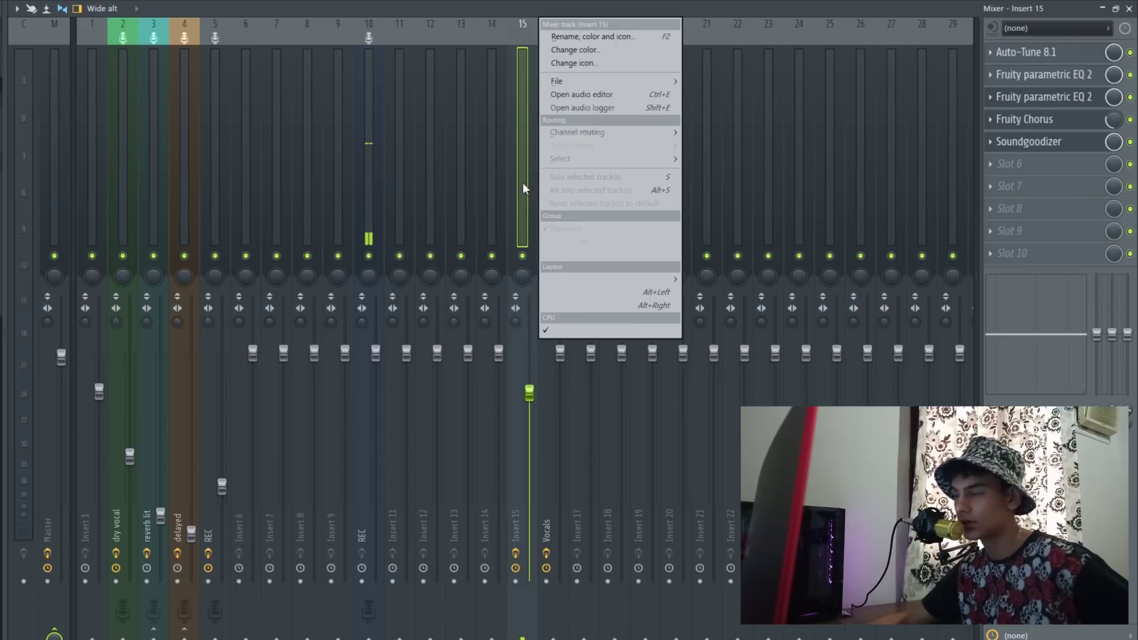
{"action": "key", "text": "Escape"}
{"action": "left_click", "coordinate": [554, 155]}
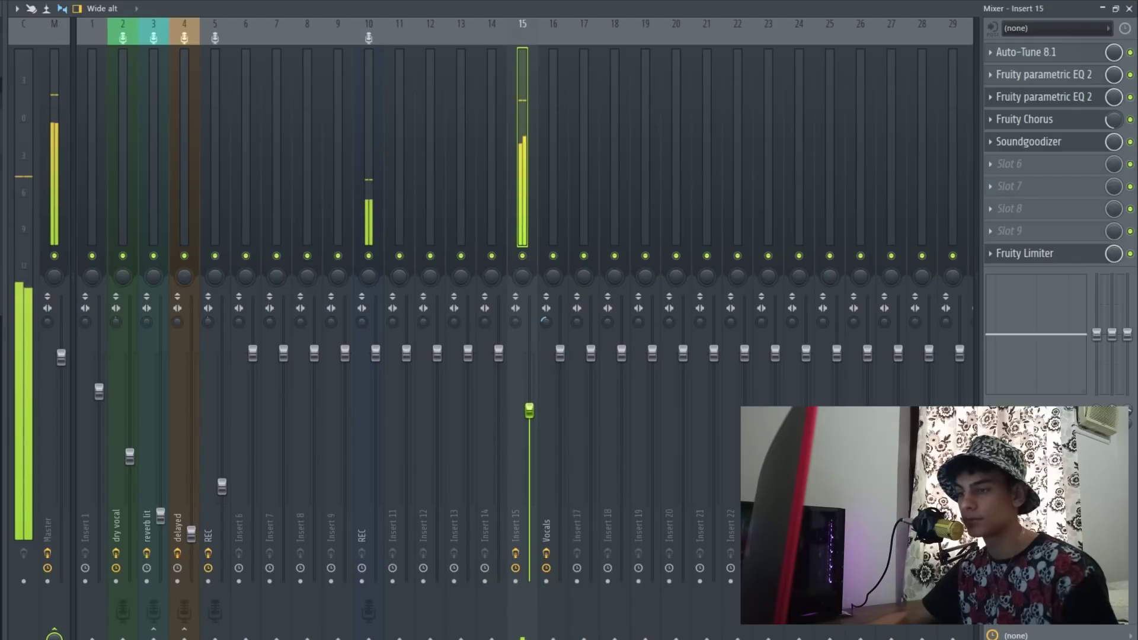
{"action": "left_click_drag", "start_coordinate": [529, 398], "coordinate": [529, 410]}
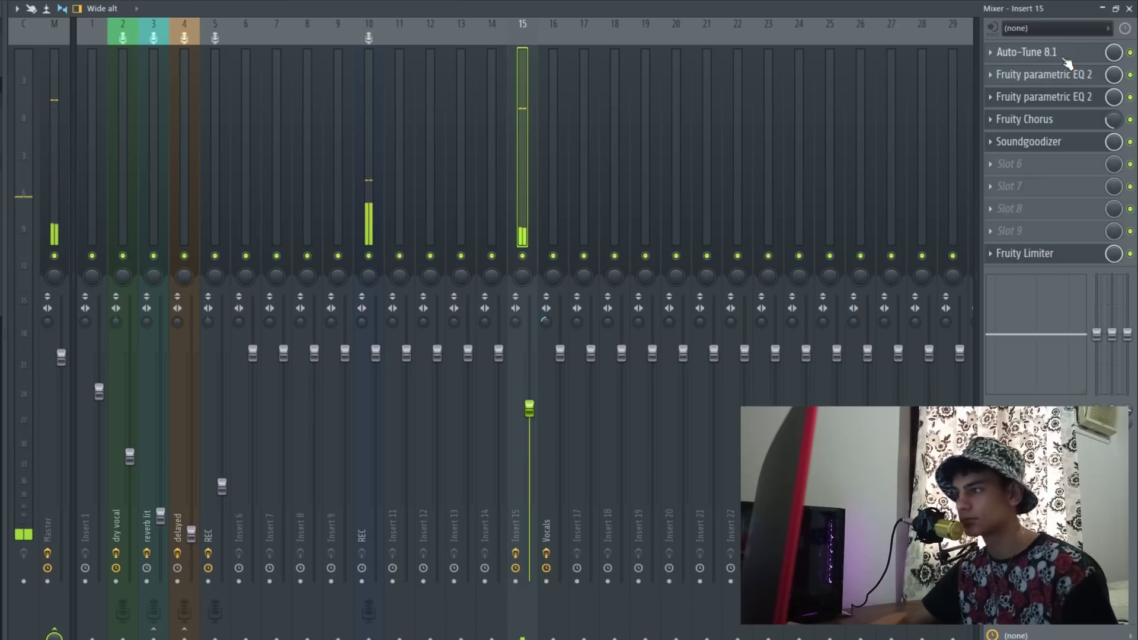
- Review the low cut and narrow dips in Insert 15's first Fruity Parametric EQ 2, and close its window
{"action": "left_click", "coordinate": [1055, 101]}
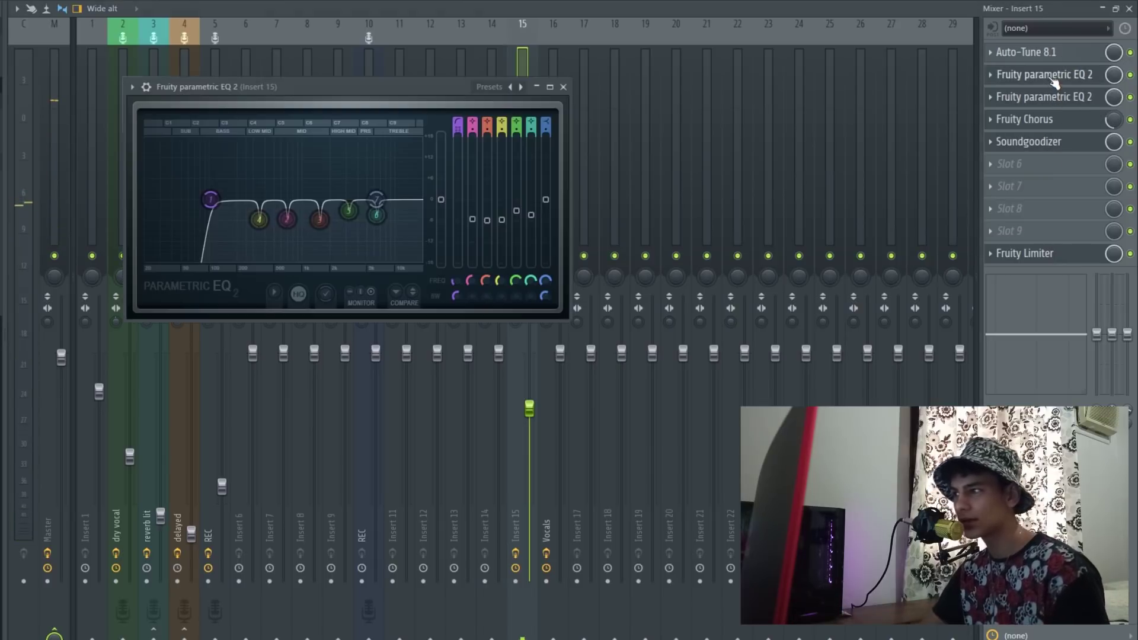
{"action": "left_click", "coordinate": [564, 88]}
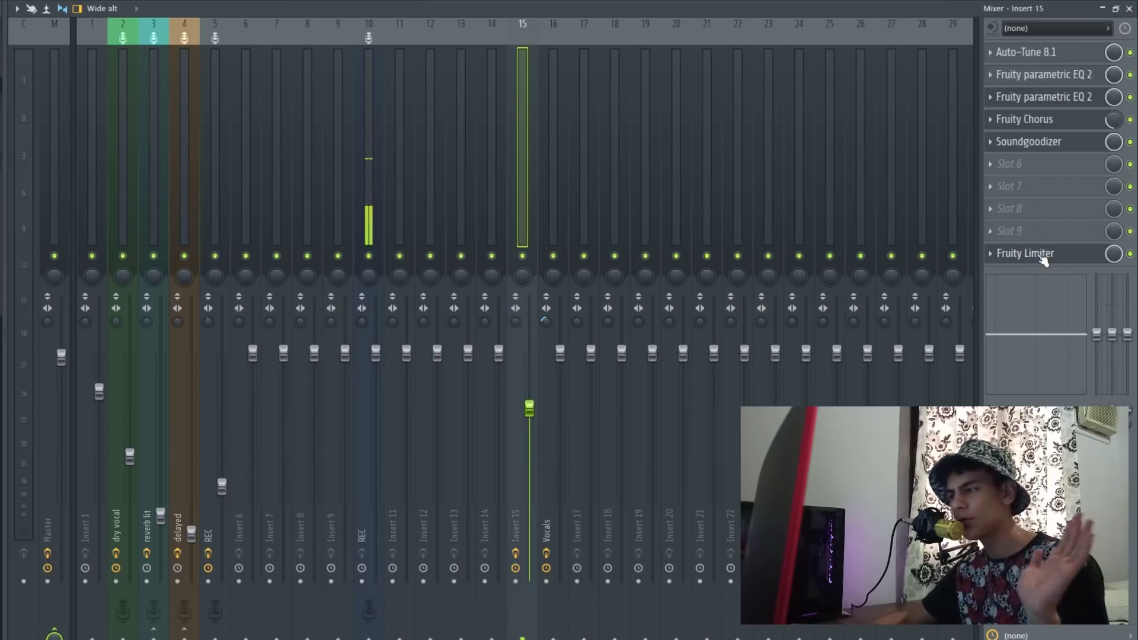
{"action": "left_click", "coordinate": [1043, 255]}
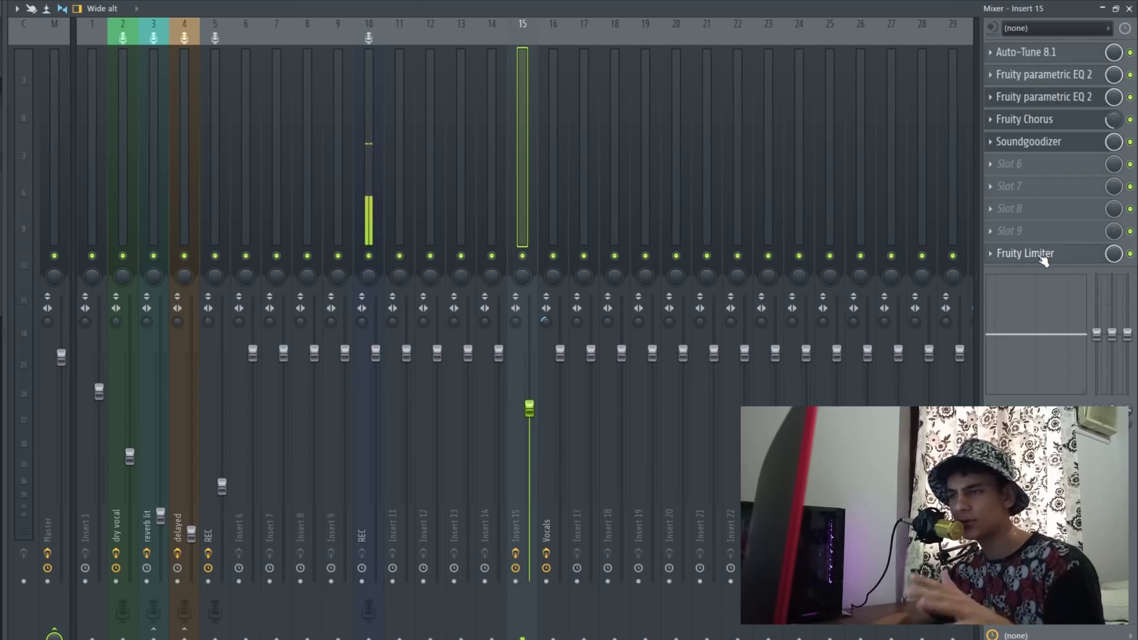
- Try the Vocals track's Fruity Limiter in Insert 15's sixth slot and remove it again
{"action": "left_click", "coordinate": [550, 195]}
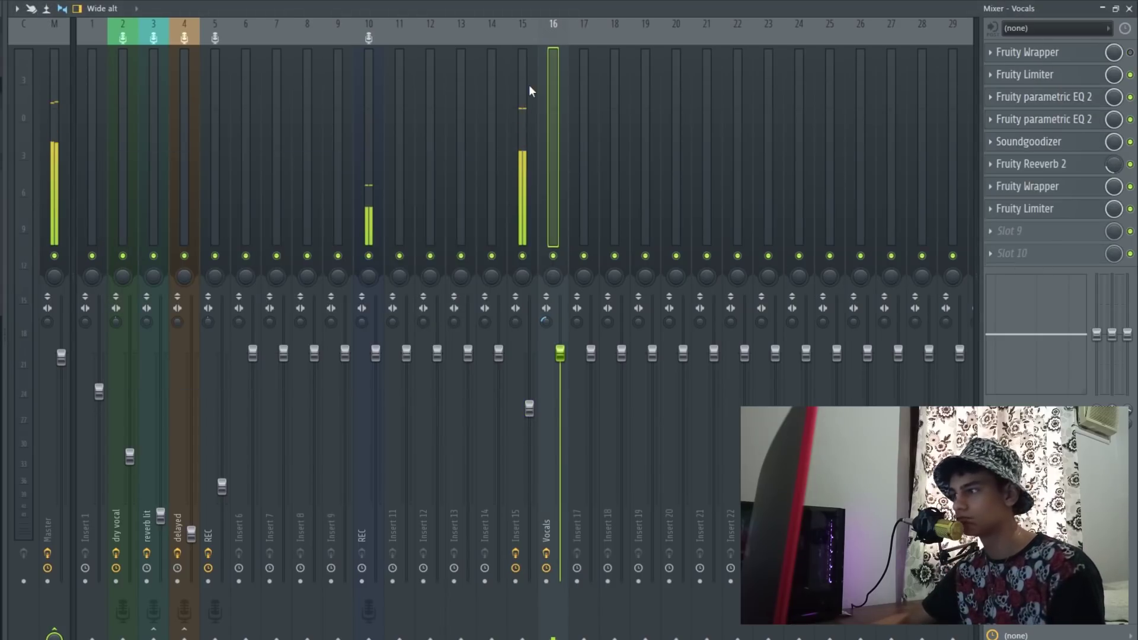
{"action": "left_click", "coordinate": [987, 77]}
{"action": "left_click_drag", "start_coordinate": [1008, 131], "coordinate": [535, 79]}
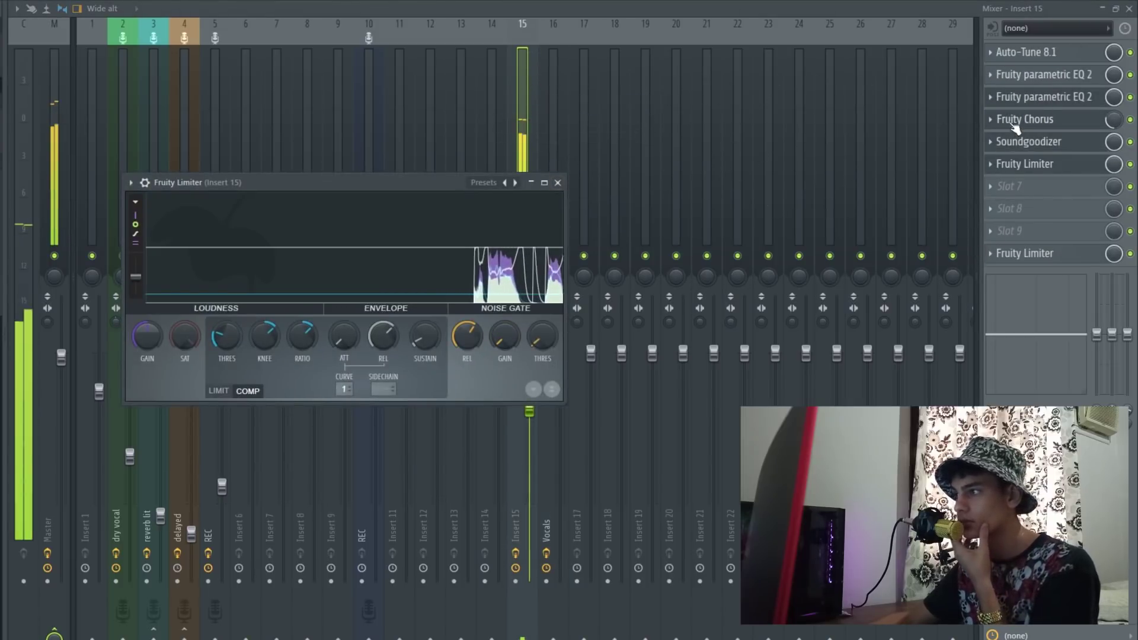
{"action": "left_click", "coordinate": [990, 164]}
{"action": "left_click", "coordinate": [996, 196]}
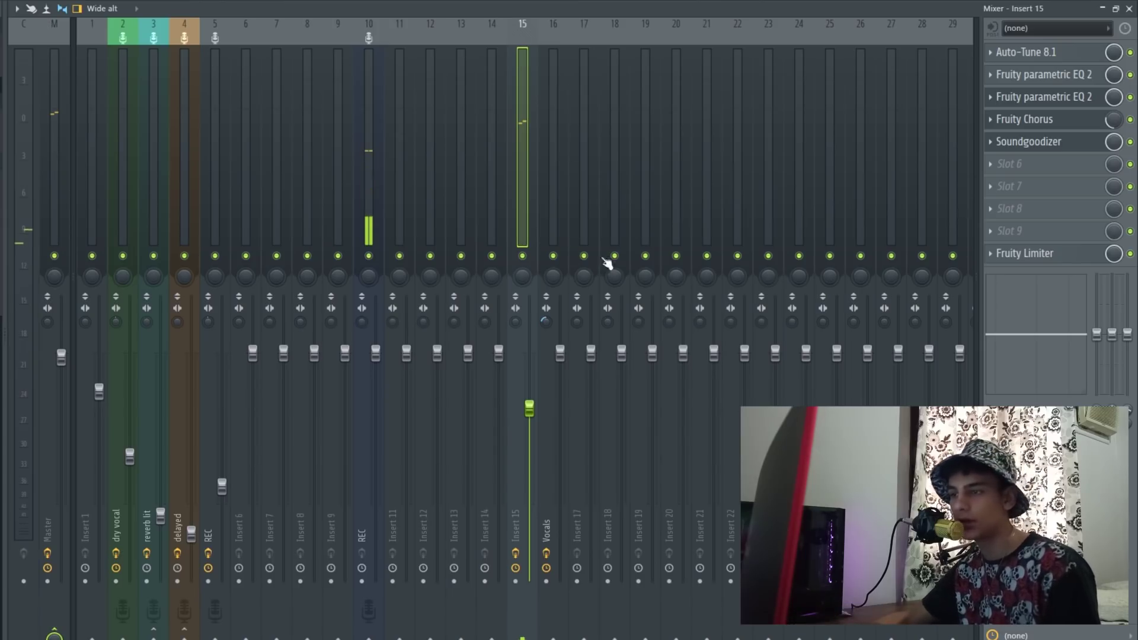
- Reset the Vocals mixer track on Insert 16, removing all its plugins
{"action": "left_click", "coordinate": [542, 47]}
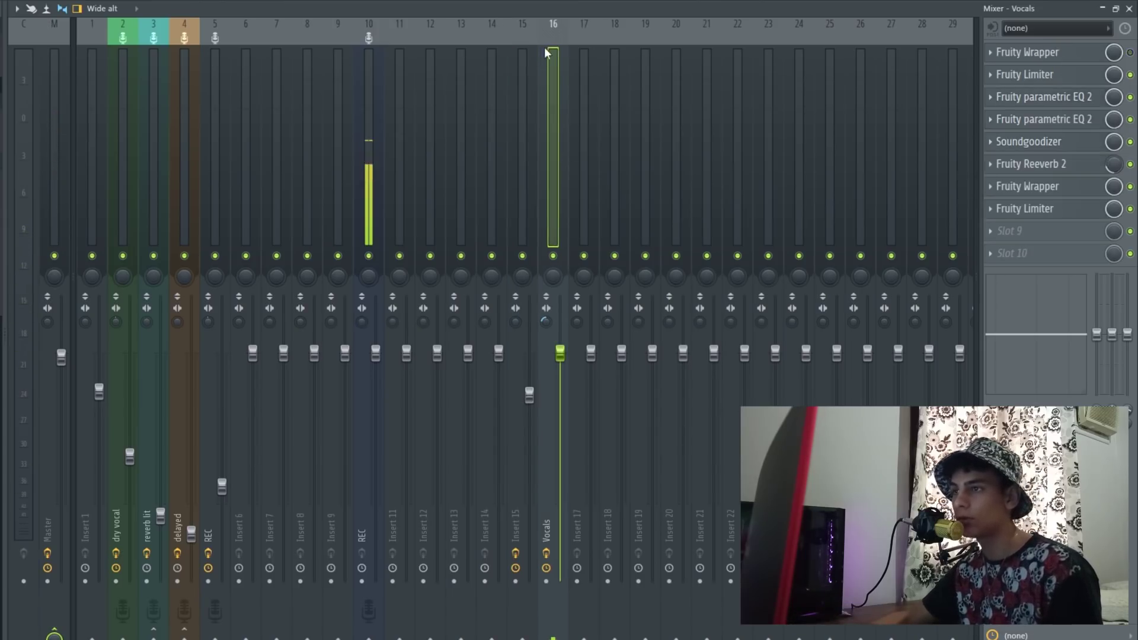
{"action": "right_click", "coordinate": [544, 48]}
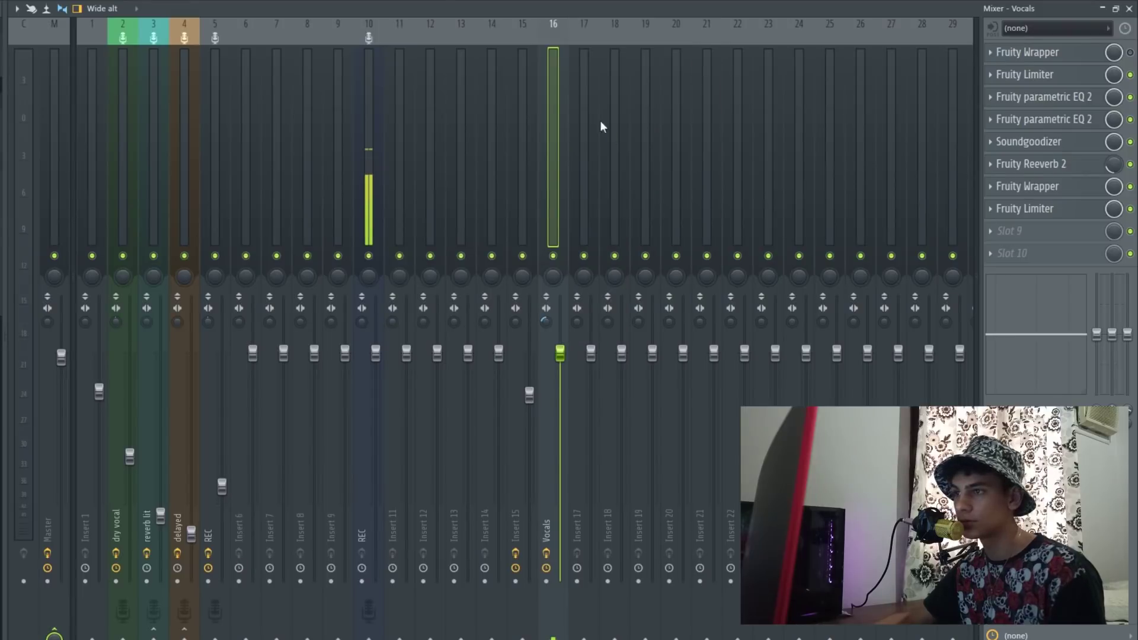
{"action": "left_click", "coordinate": [645, 203]}
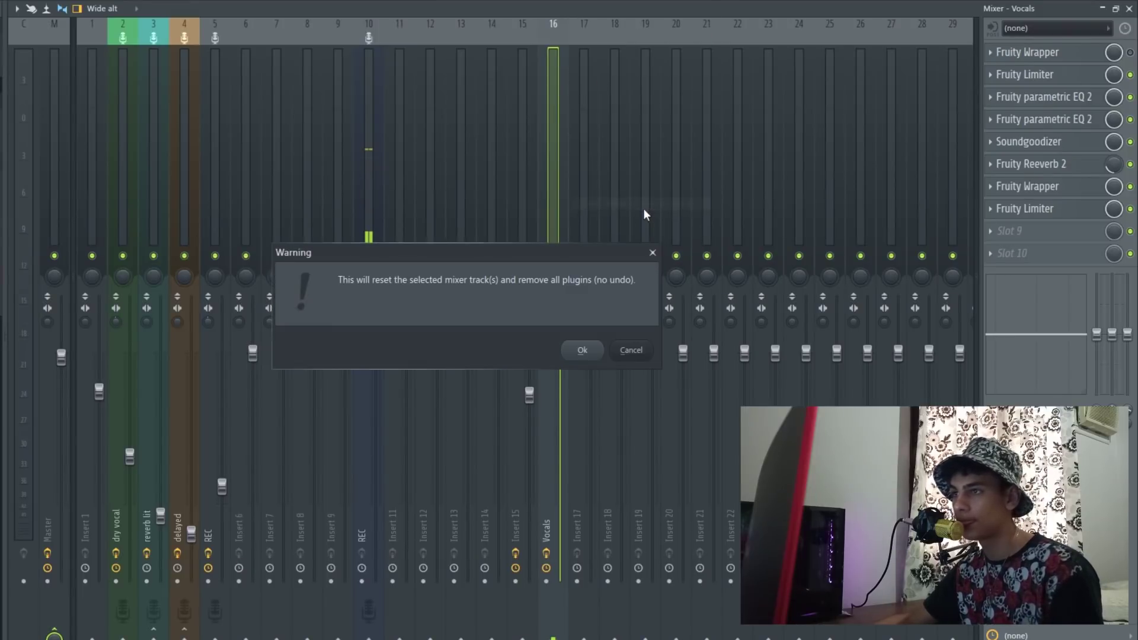
{"action": "left_click", "coordinate": [586, 348]}
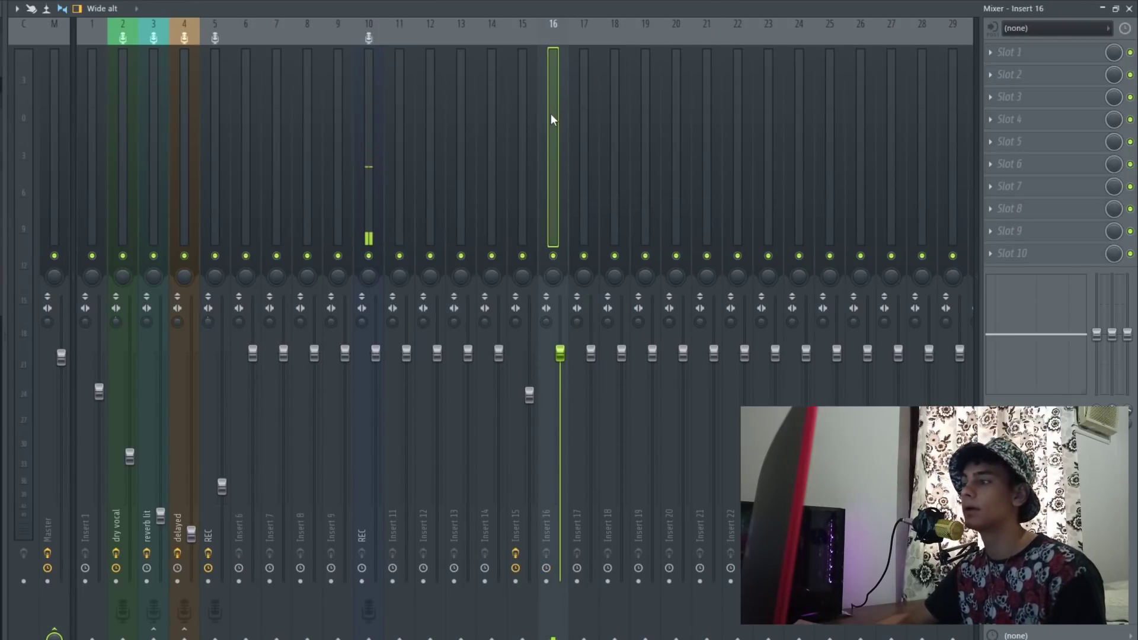
- Add Fruity Reeverb 2 to Insert 16's first slot, load a saved preset and adjust its wet level
{"action": "left_click", "coordinate": [1030, 57]}
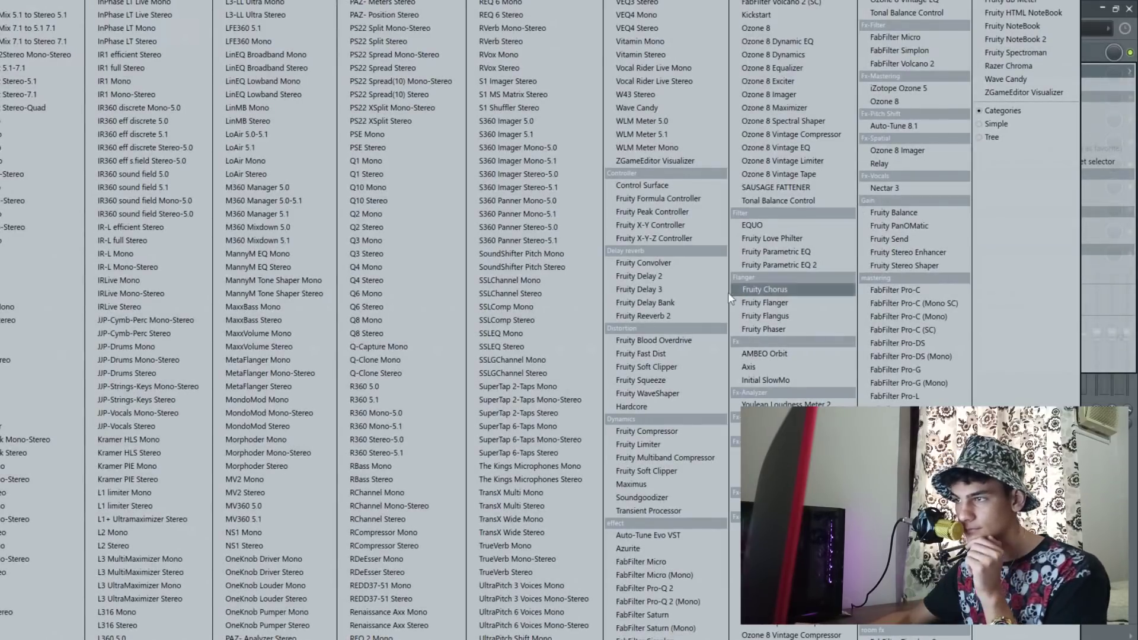
{"action": "left_click", "coordinate": [664, 316]}
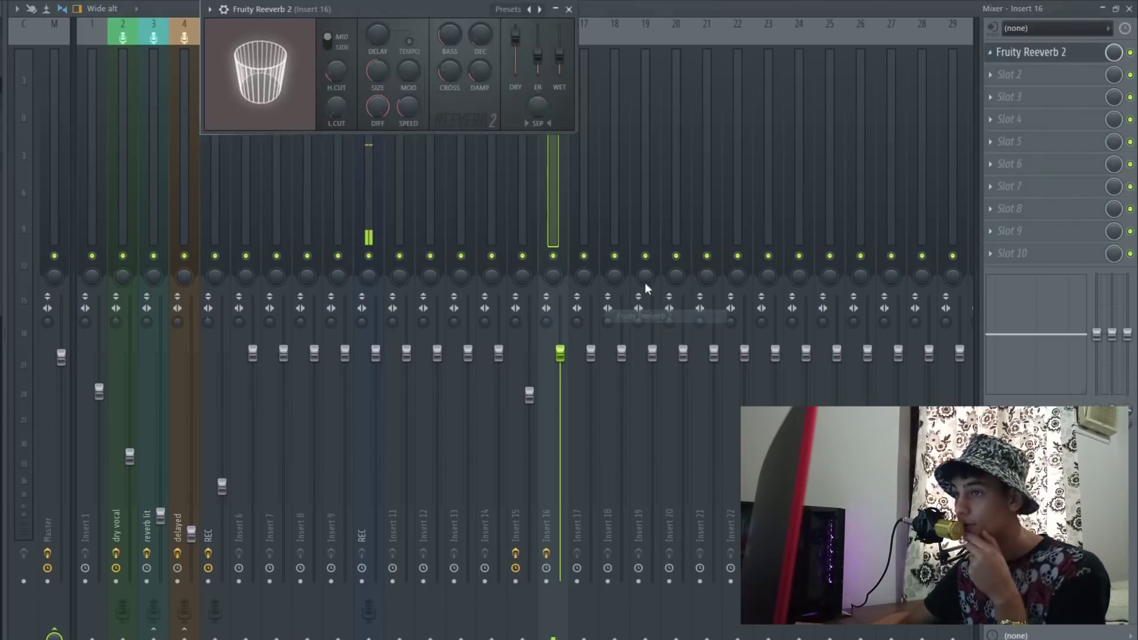
{"action": "left_click", "coordinate": [510, 10]}
{"action": "left_click", "coordinate": [535, 83]}
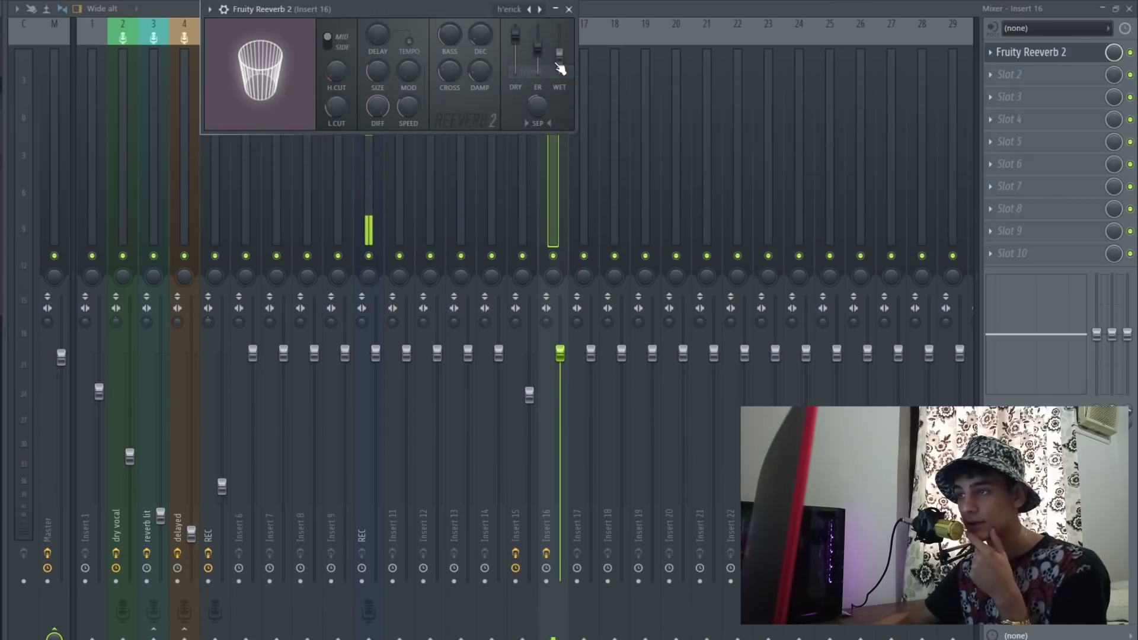
{"action": "left_click_drag", "start_coordinate": [560, 68], "coordinate": [561, 53]}
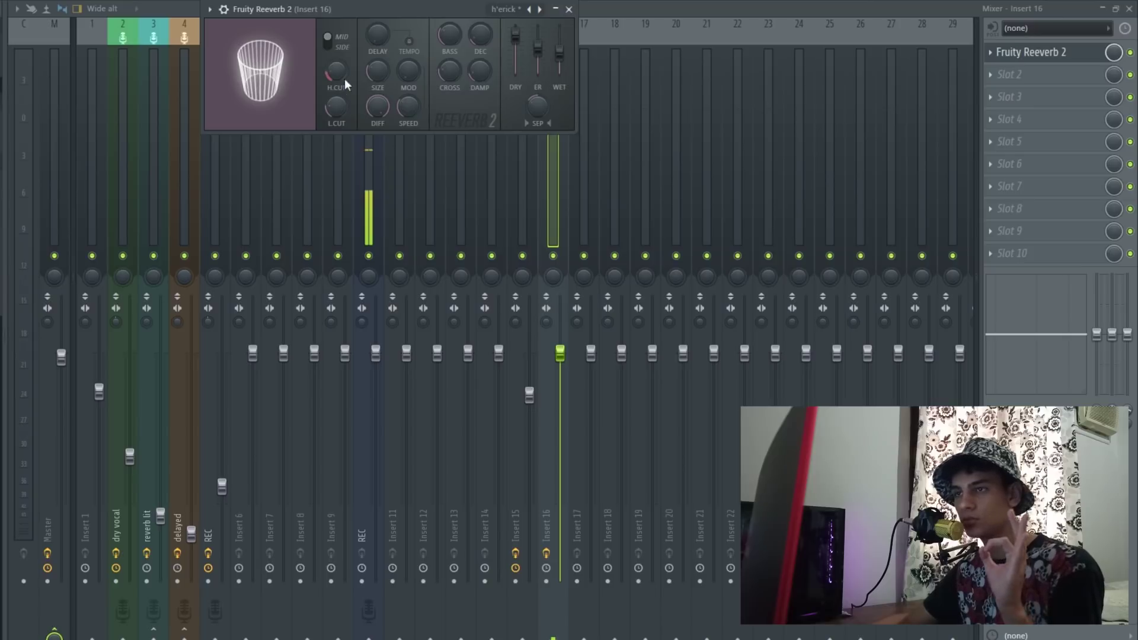
{"action": "left_click", "coordinate": [570, 10]}
- Sidechain Insert 15 to Insert 16
{"action": "left_click", "coordinate": [528, 211]}
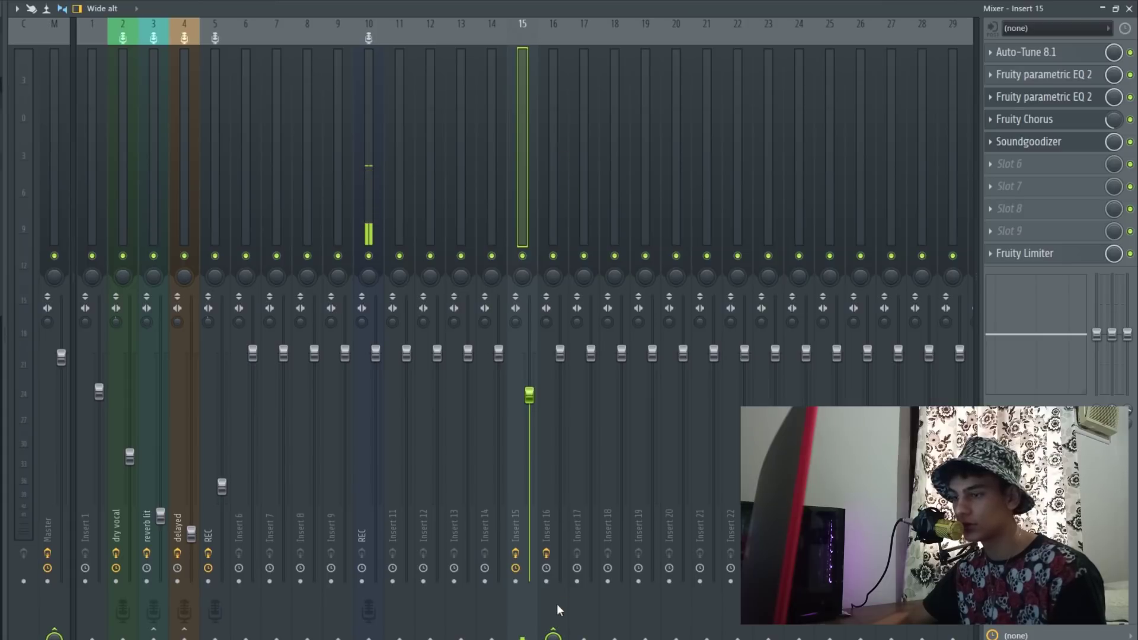
{"action": "right_click", "coordinate": [553, 637]}
{"action": "left_click", "coordinate": [587, 635]}
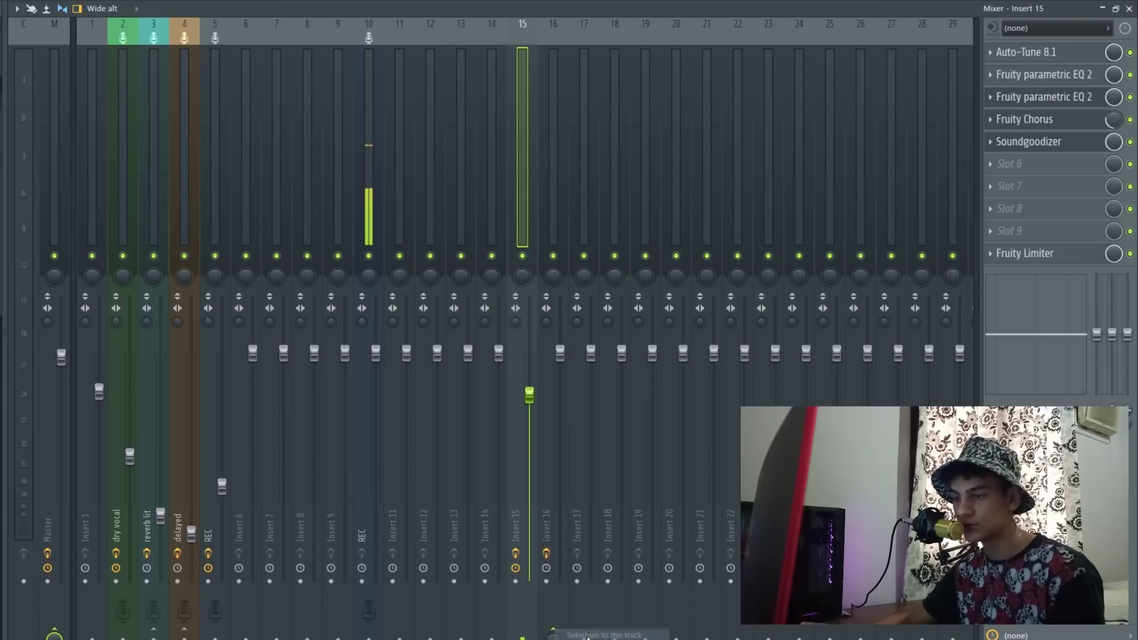
- Add Fruity Limiter to Insert 16's tenth slot in compressor mode with sidechain input 1 and a lowered threshold
{"action": "left_click", "coordinate": [556, 82]}
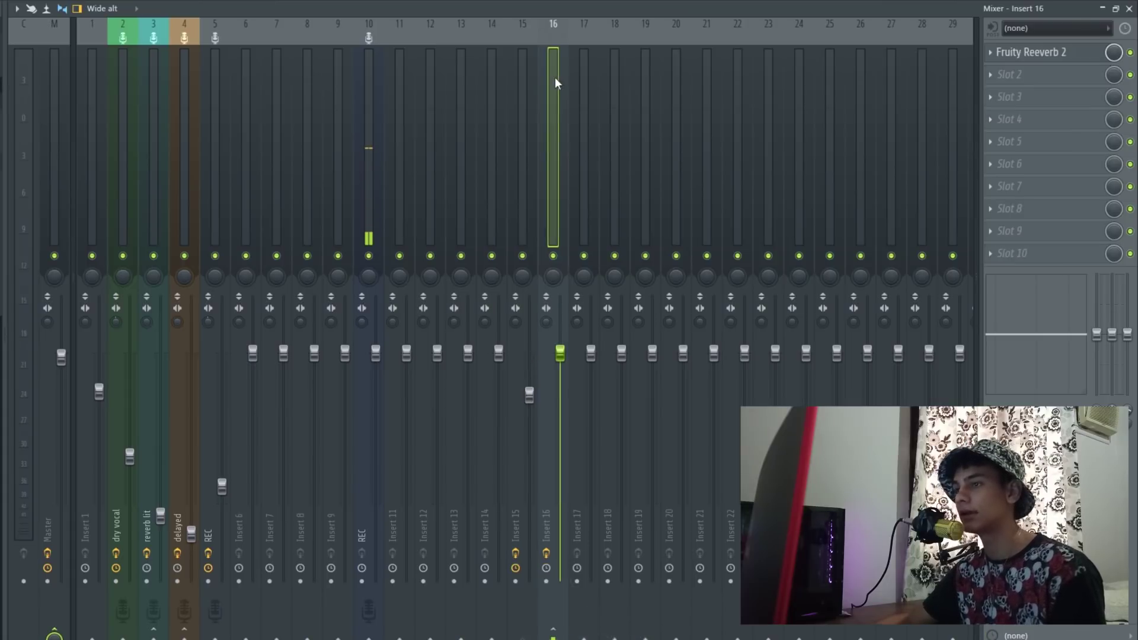
{"action": "left_click", "coordinate": [1031, 261]}
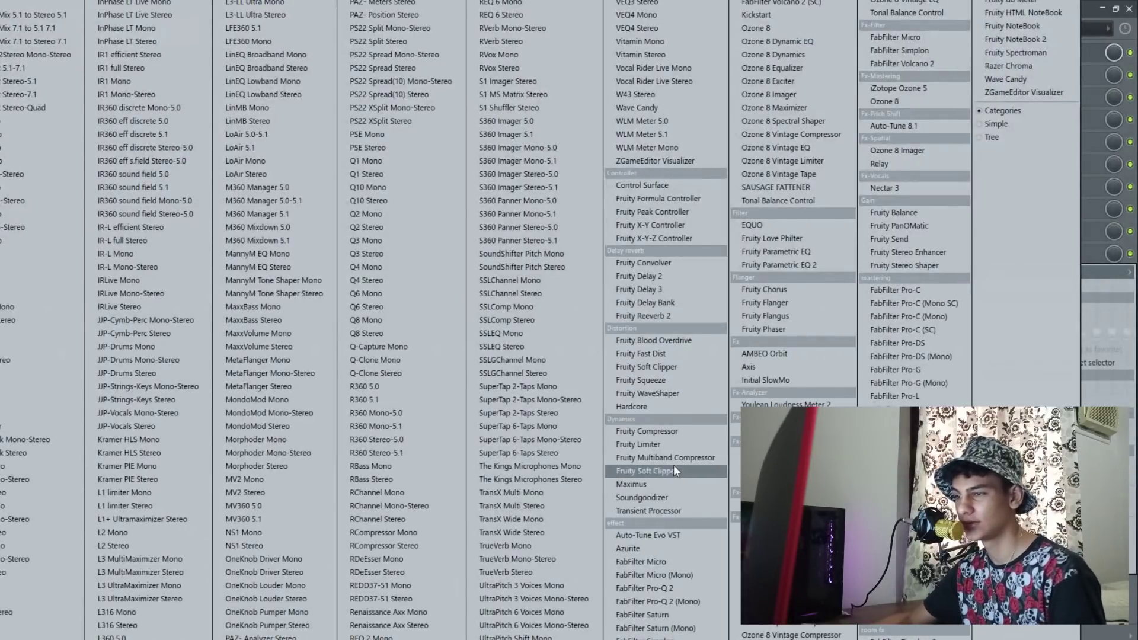
{"action": "left_click", "coordinate": [652, 445]}
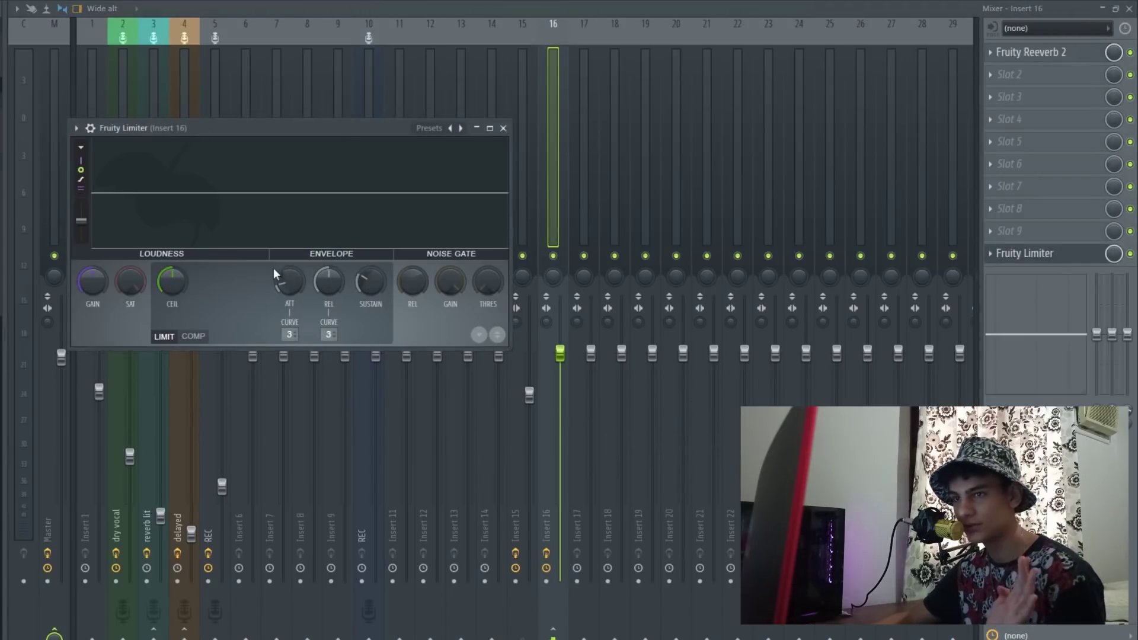
{"action": "left_click", "coordinate": [198, 337]}
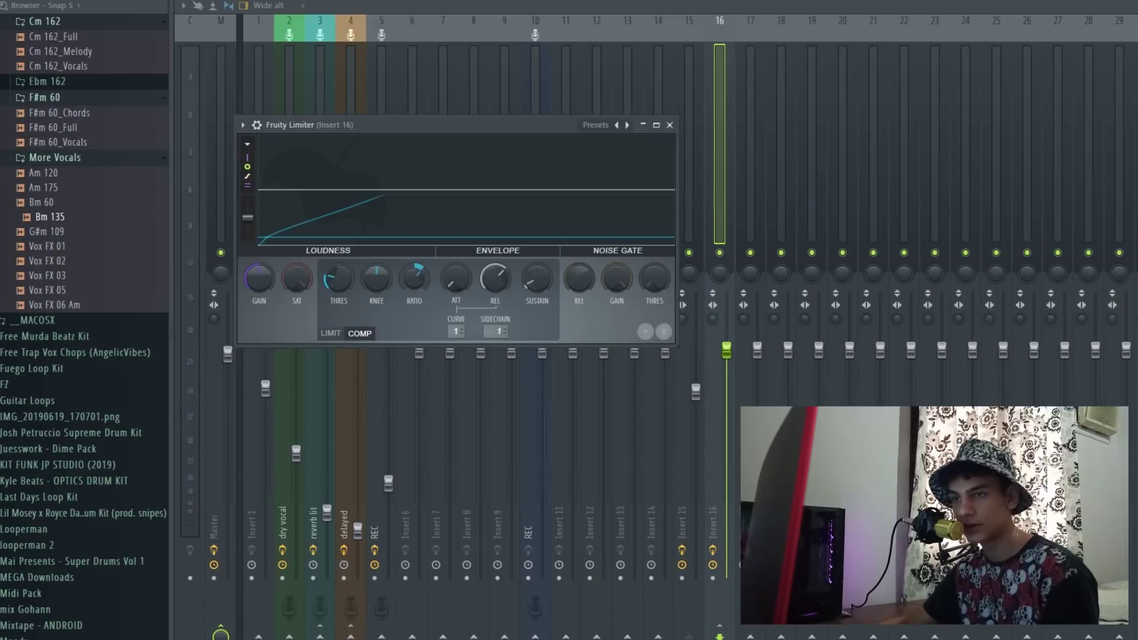
{"action": "left_click_drag", "start_coordinate": [335, 293], "coordinate": [335, 308]}
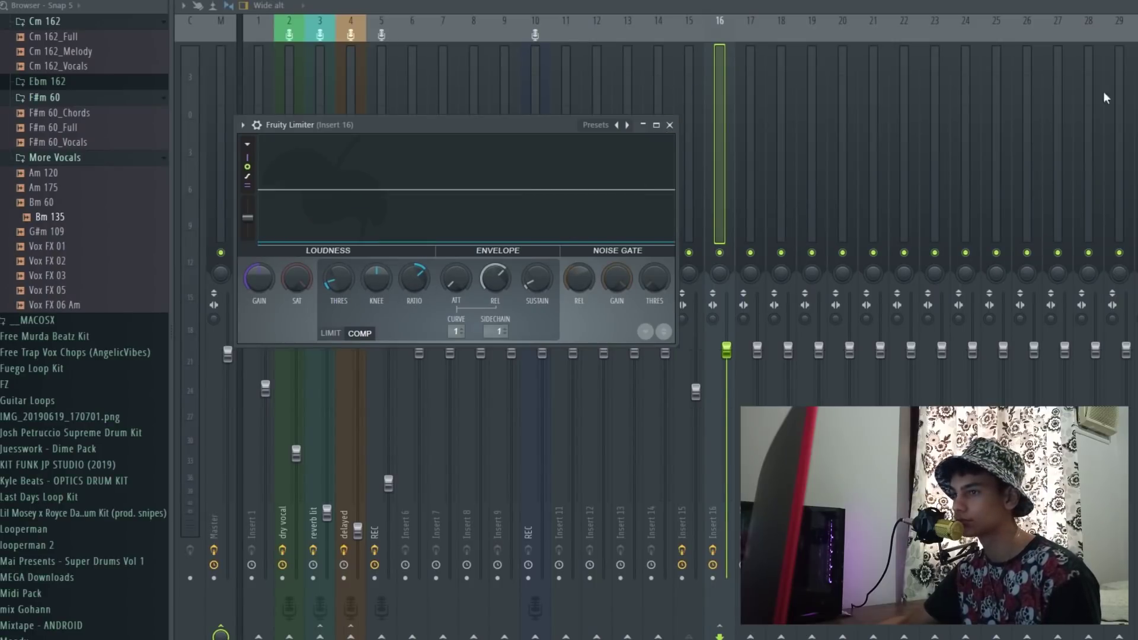
{"action": "key", "text": "Escape"}
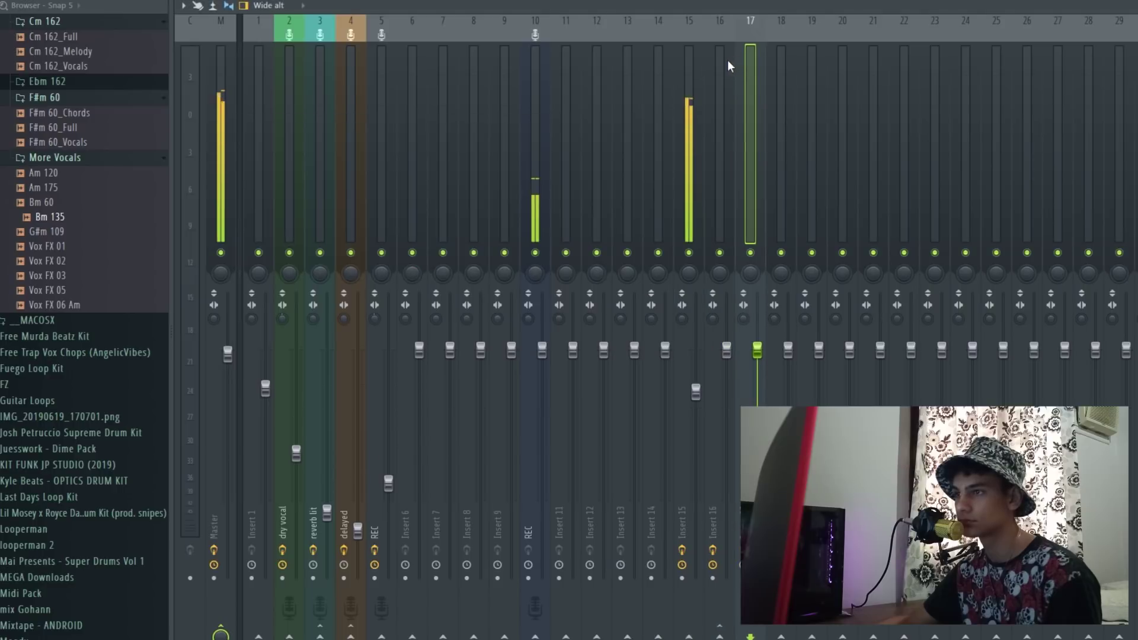
- Adjust Insert 15's send level into Insert 16 while comparing the vocal's sound
{"action": "left_click", "coordinate": [703, 161]}
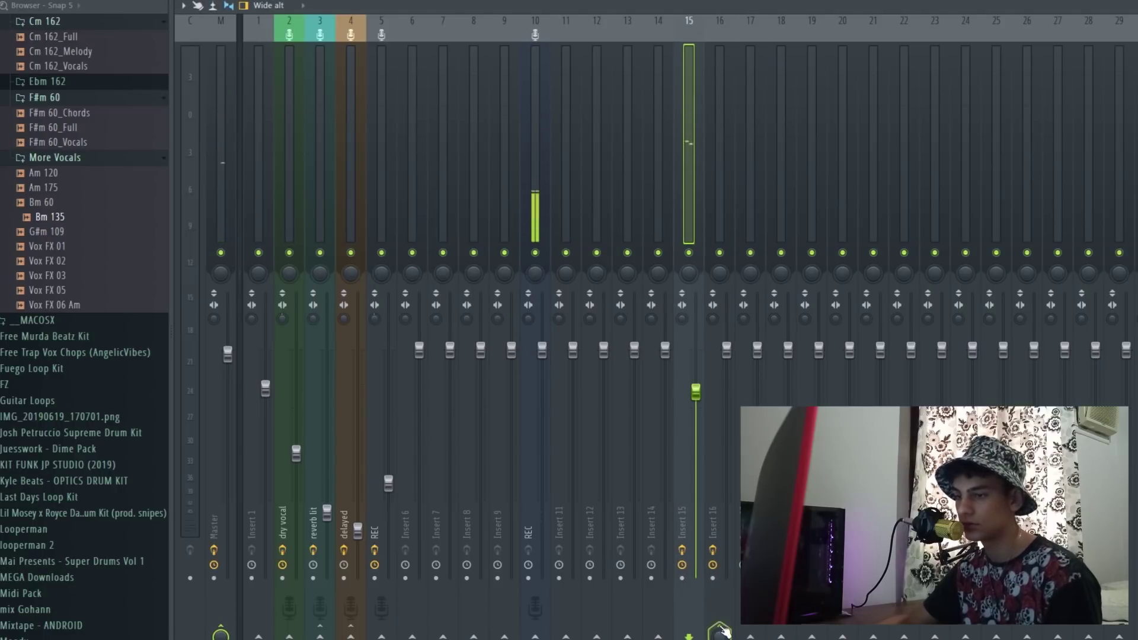
{"action": "left_click", "coordinate": [723, 171]}
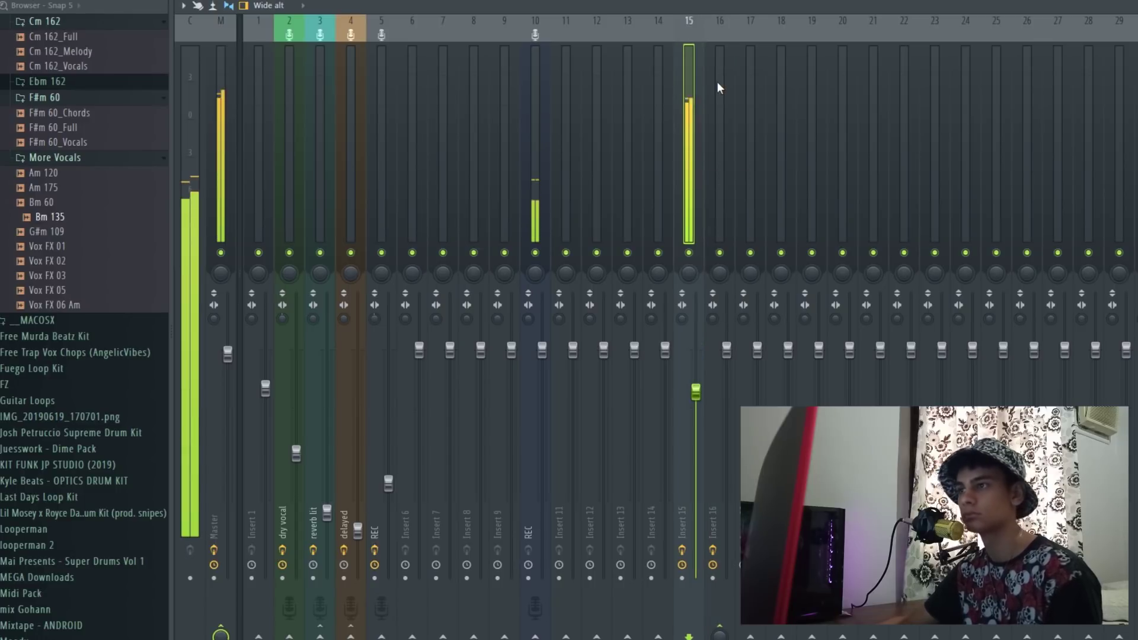
{"action": "left_click", "coordinate": [685, 48]}
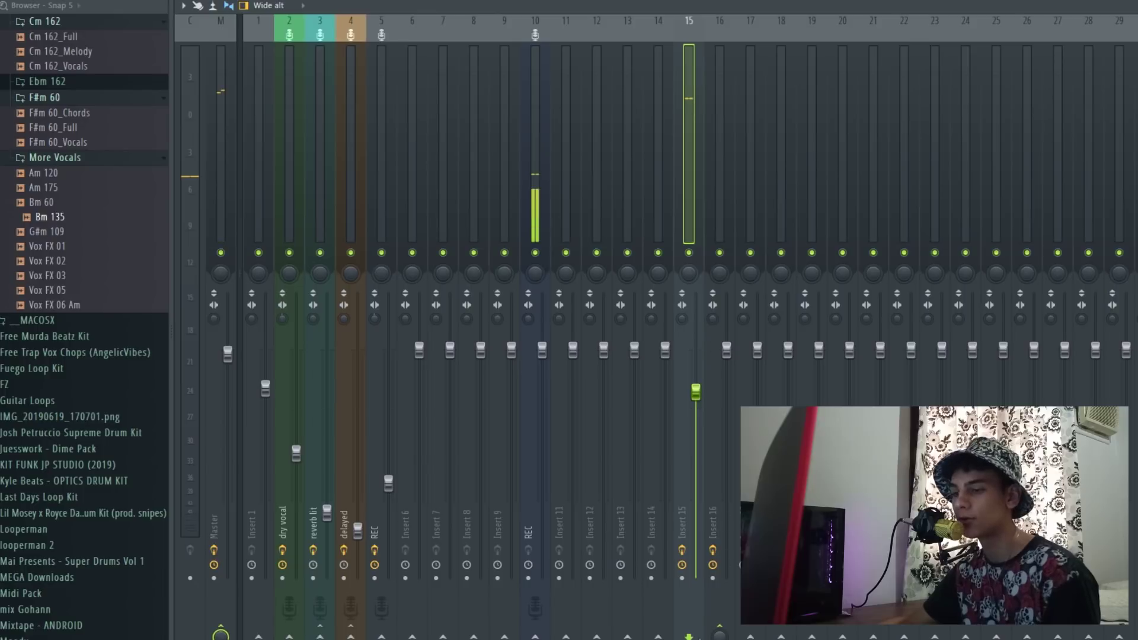
{"action": "right_click", "coordinate": [721, 634]}
{"action": "right_click", "coordinate": [717, 633]}
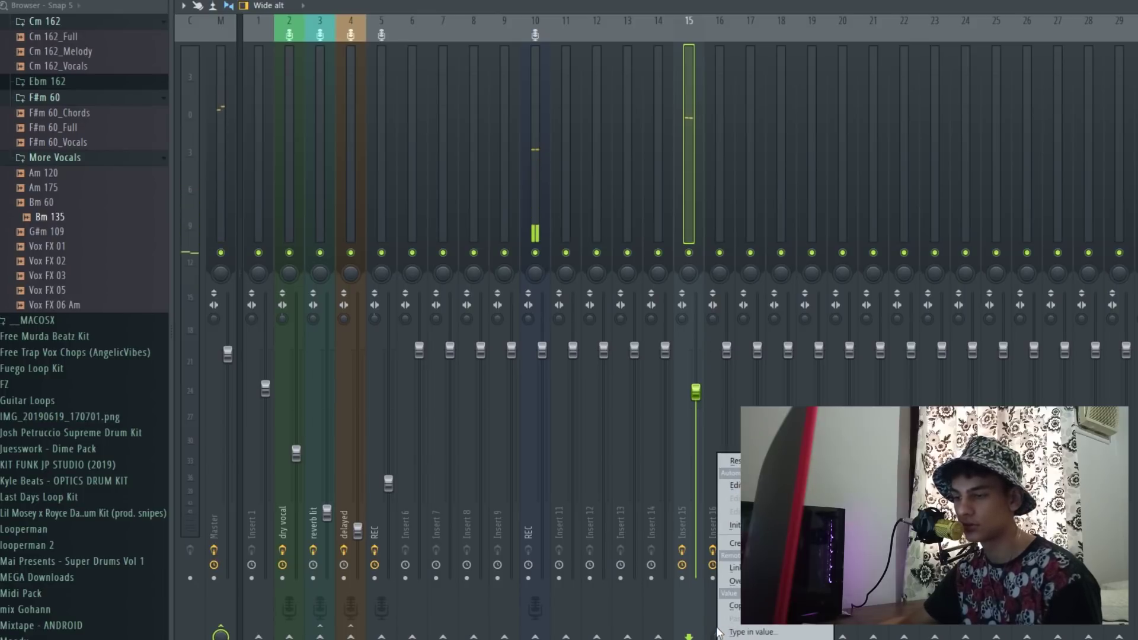
- Try the reverblit mixer track preset on Insert 17
{"action": "left_click", "coordinate": [721, 140]}
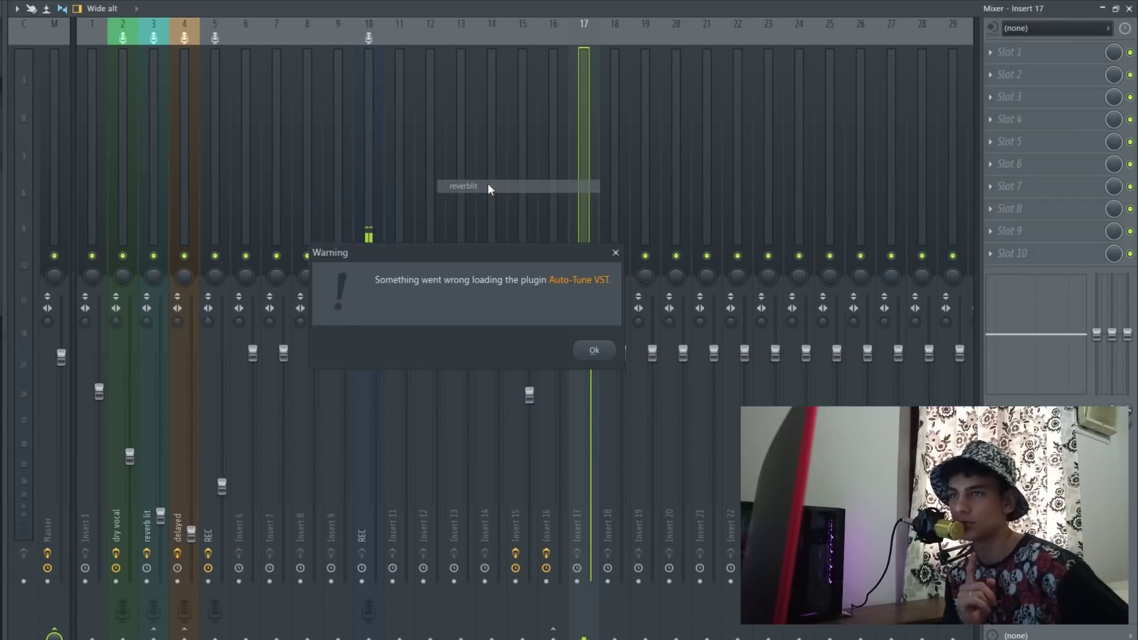
{"action": "key", "text": "Return"}
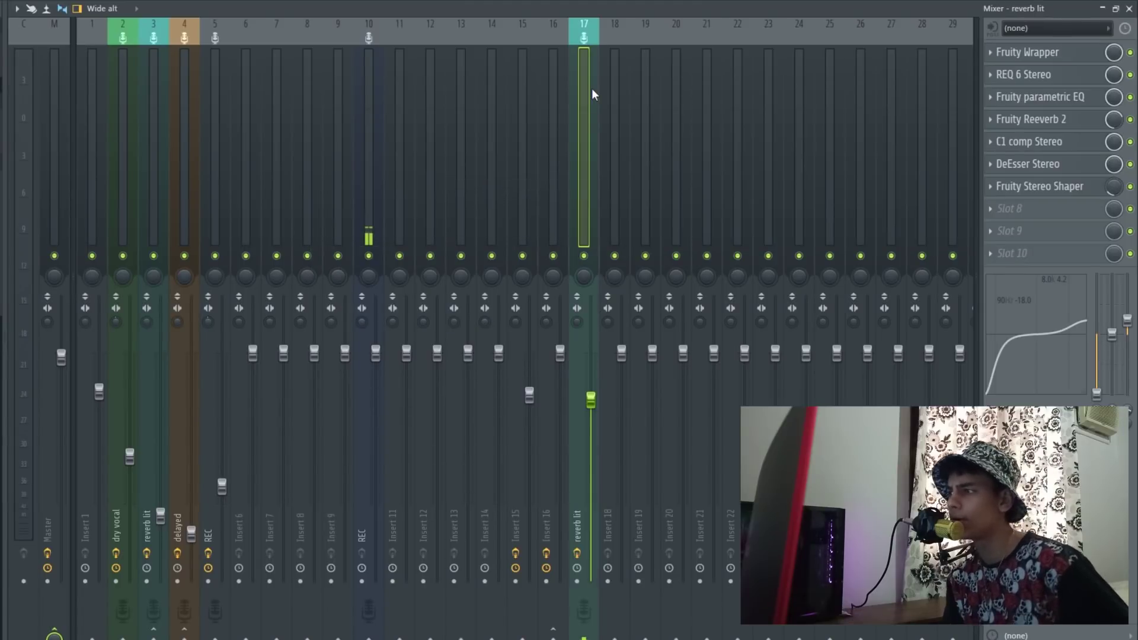
- Lower Insert 16's reverb fader and slightly lower Insert 15's vocal fader
{"action": "left_click", "coordinate": [513, 62]}
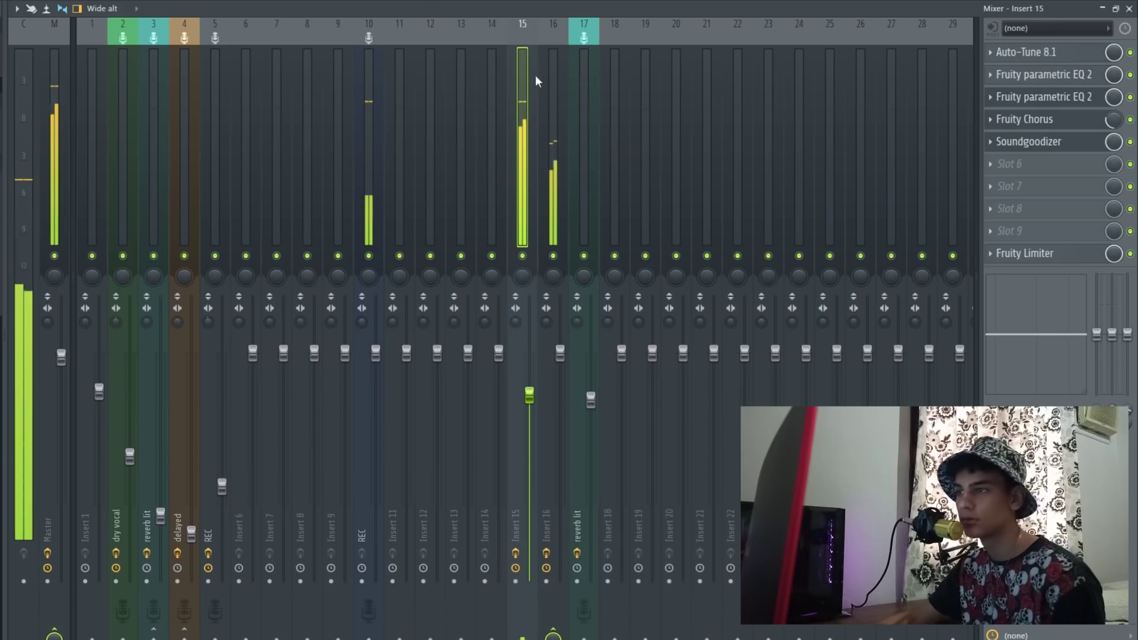
{"action": "left_click", "coordinate": [557, 95]}
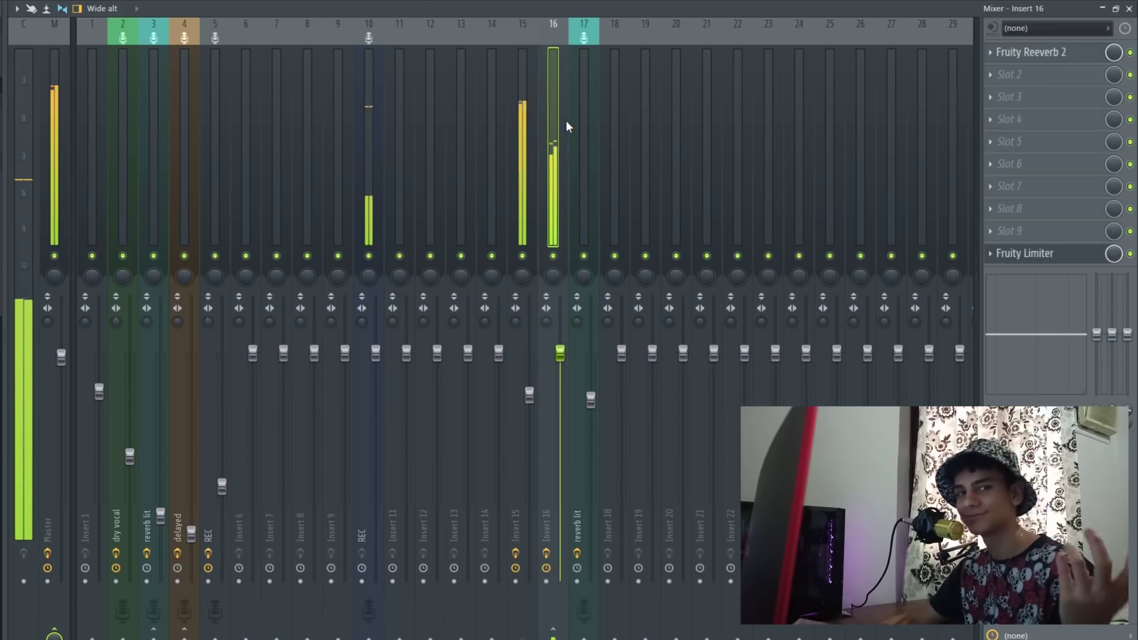
{"action": "left_click_drag", "start_coordinate": [561, 354], "coordinate": [561, 386]}
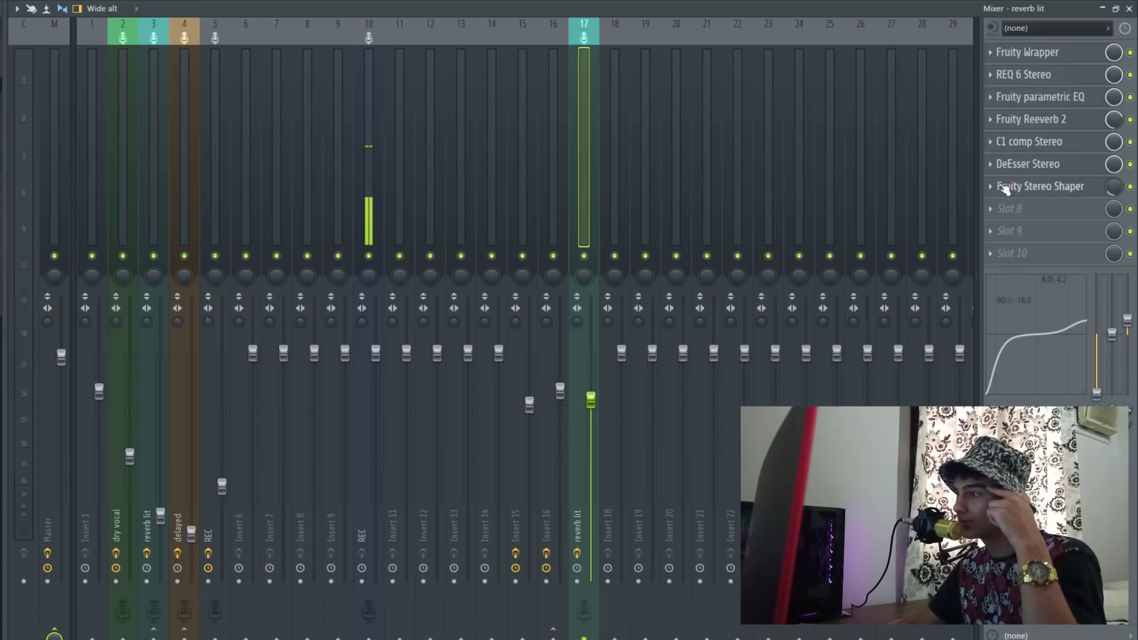
- Clear Insert 17, put Fruity Delay Bank in its first slot and Fruity Limiter in its tenth slot
{"action": "left_click", "coordinate": [606, 68]}
{"action": "left_click", "coordinate": [540, 73]}
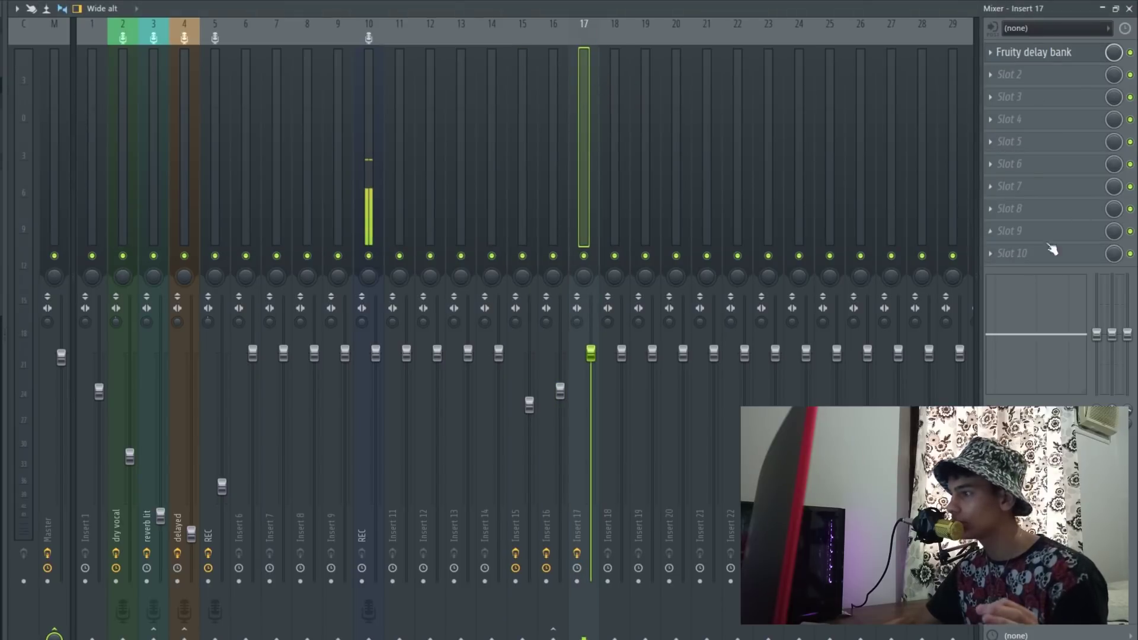
{"action": "left_click", "coordinate": [1016, 253]}
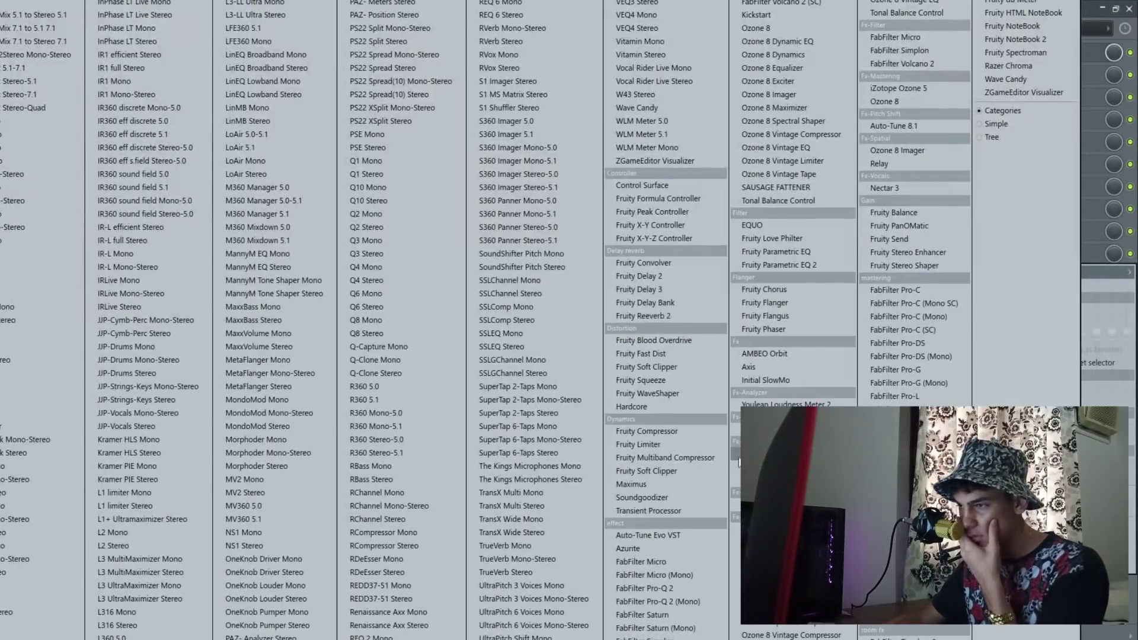
{"action": "left_click", "coordinate": [677, 445]}
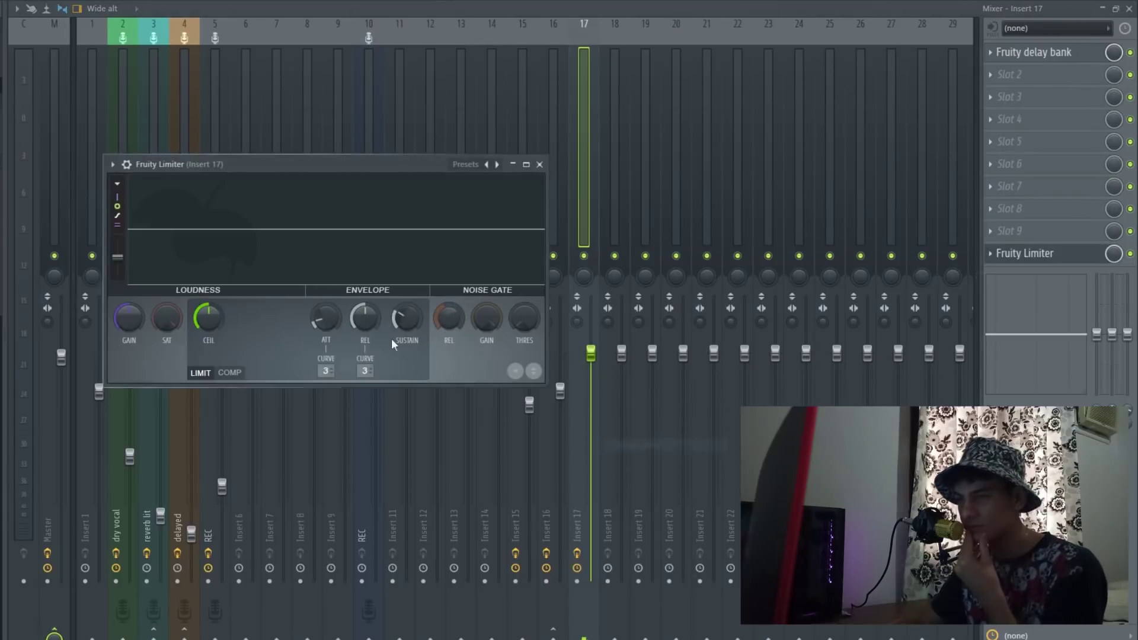
{"action": "left_click", "coordinate": [539, 165]}
- Sidechain Insert 15 to Insert 17, and set Insert 17's Fruity Limiter to compressor mode with sidechain input 1
{"action": "key", "text": "Left"}
{"action": "key", "text": "Left"}
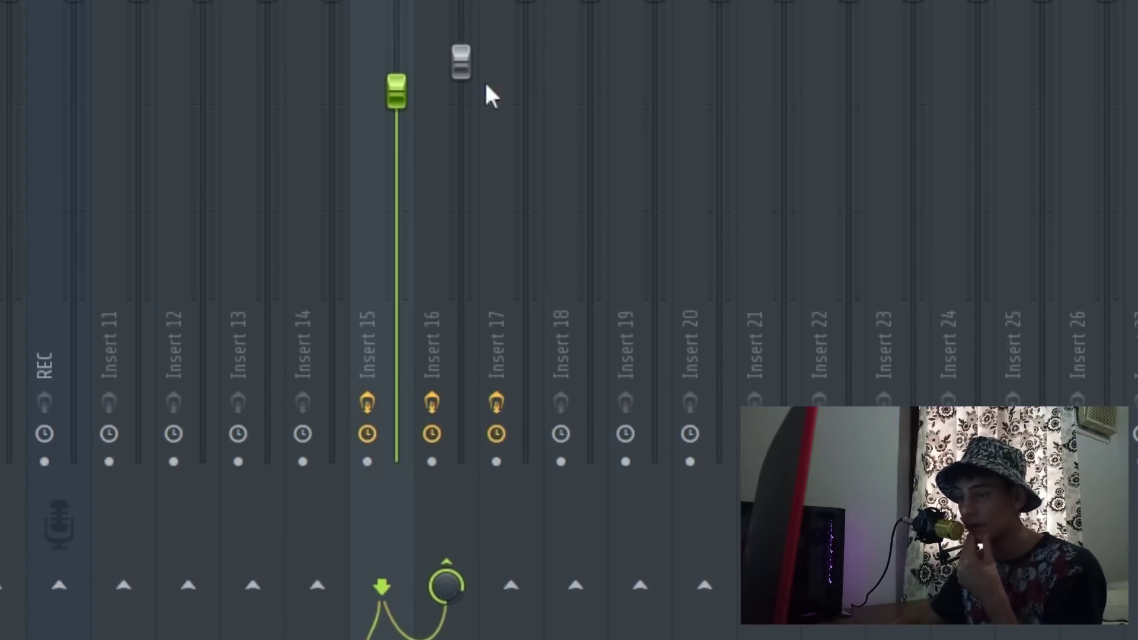
{"action": "right_click", "coordinate": [521, 572]}
{"action": "left_click", "coordinate": [529, 575]}
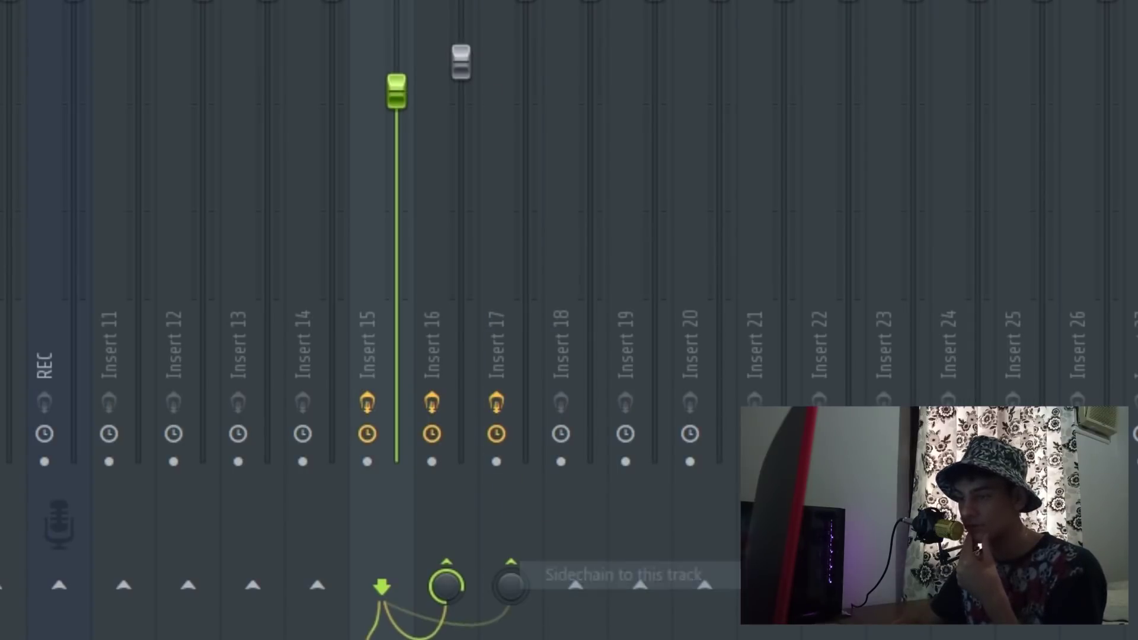
{"action": "left_click", "coordinate": [527, 588]}
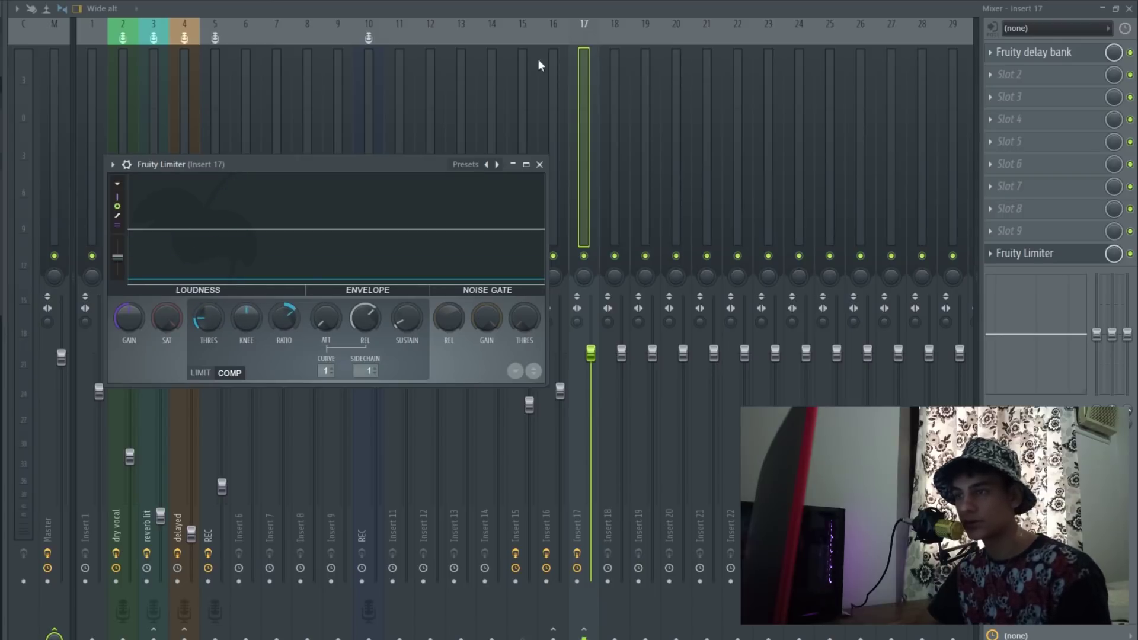
{"action": "left_click", "coordinate": [540, 165]}
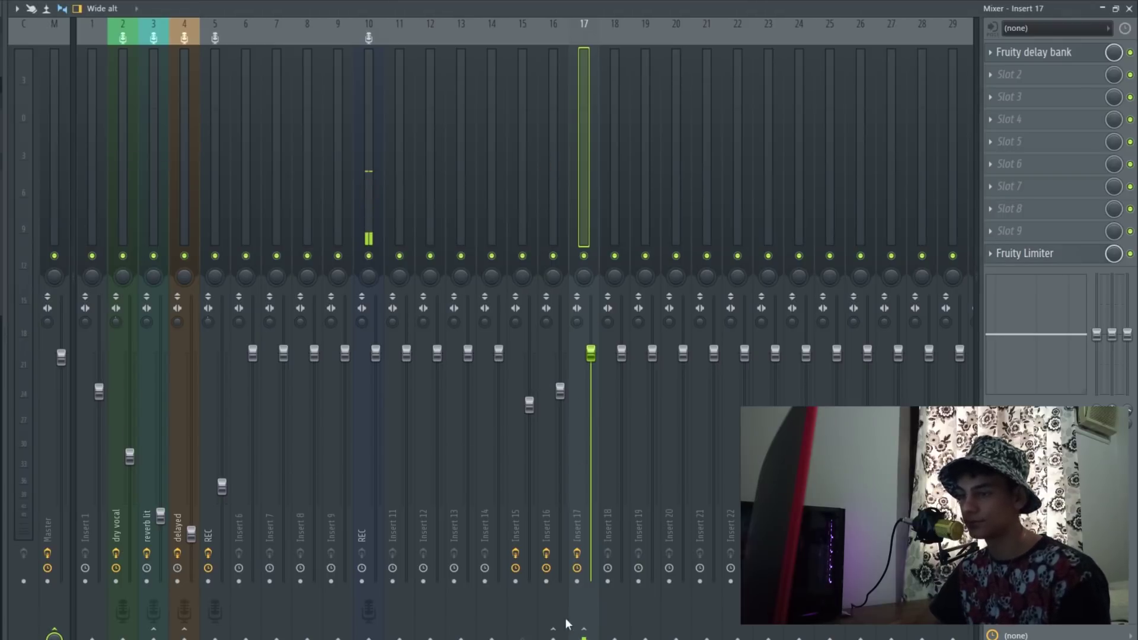
- Send Insert 15 to Insert 17 at full level, and lower the faders of Inserts 17, 16 and 15
{"action": "left_click", "coordinate": [527, 95]}
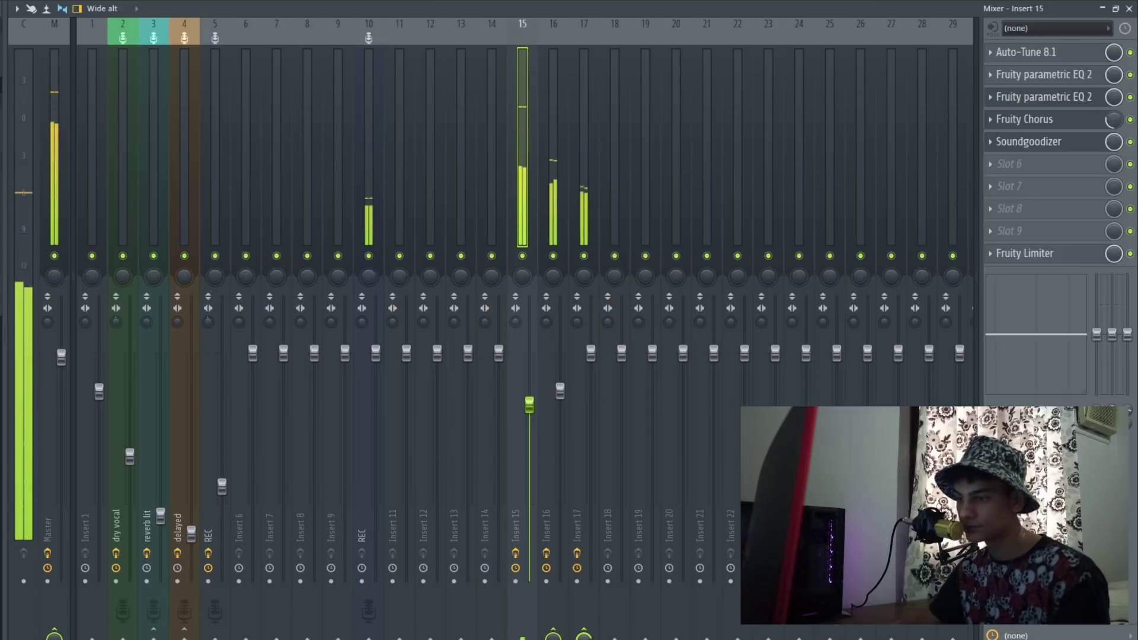
{"action": "left_click", "coordinate": [591, 408]}
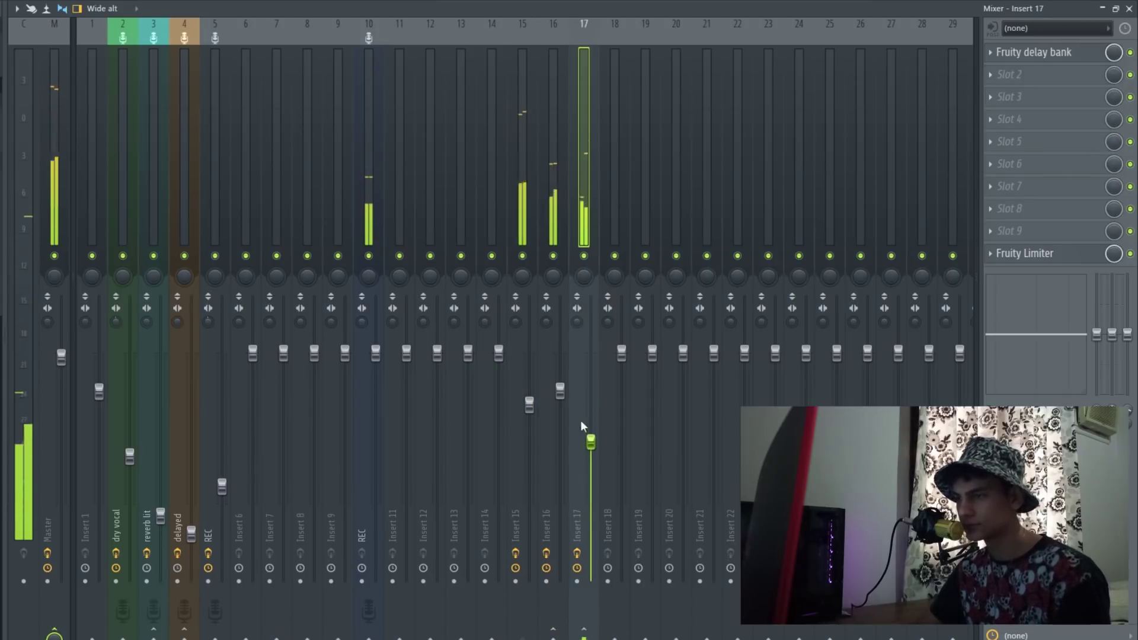
{"action": "left_click", "coordinate": [560, 392]}
{"action": "left_click", "coordinate": [529, 407]}
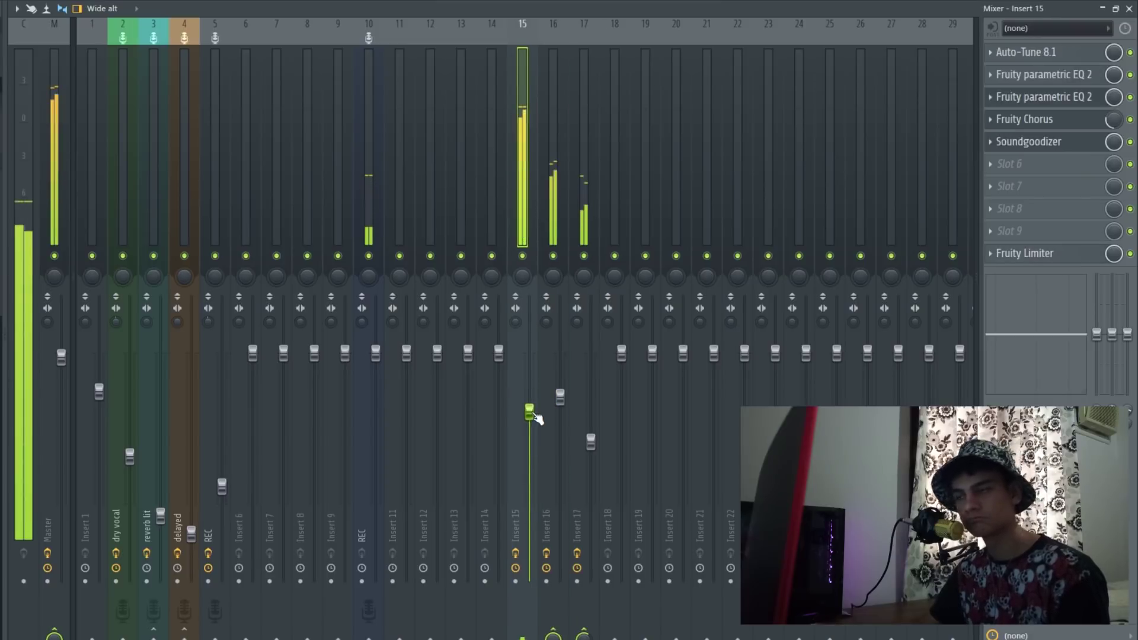
- Lower the faders of Inserts 16 and 17 and slightly raise Insert 15's vocal fader
{"action": "left_click_drag", "start_coordinate": [563, 398], "coordinate": [601, 499]}
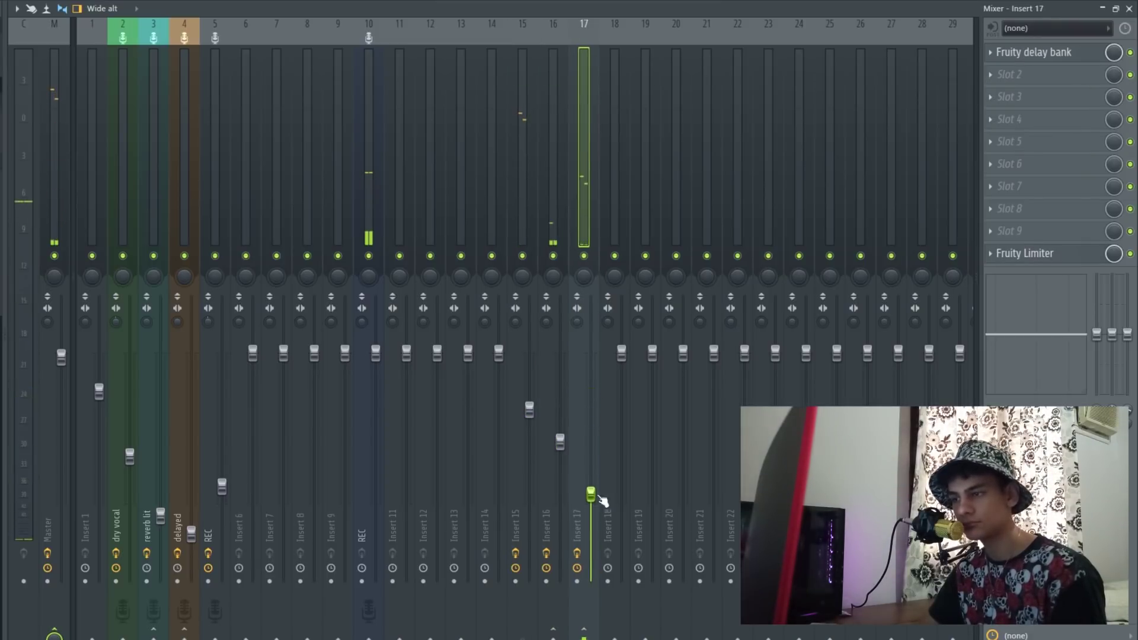
{"action": "left_click", "coordinate": [561, 444]}
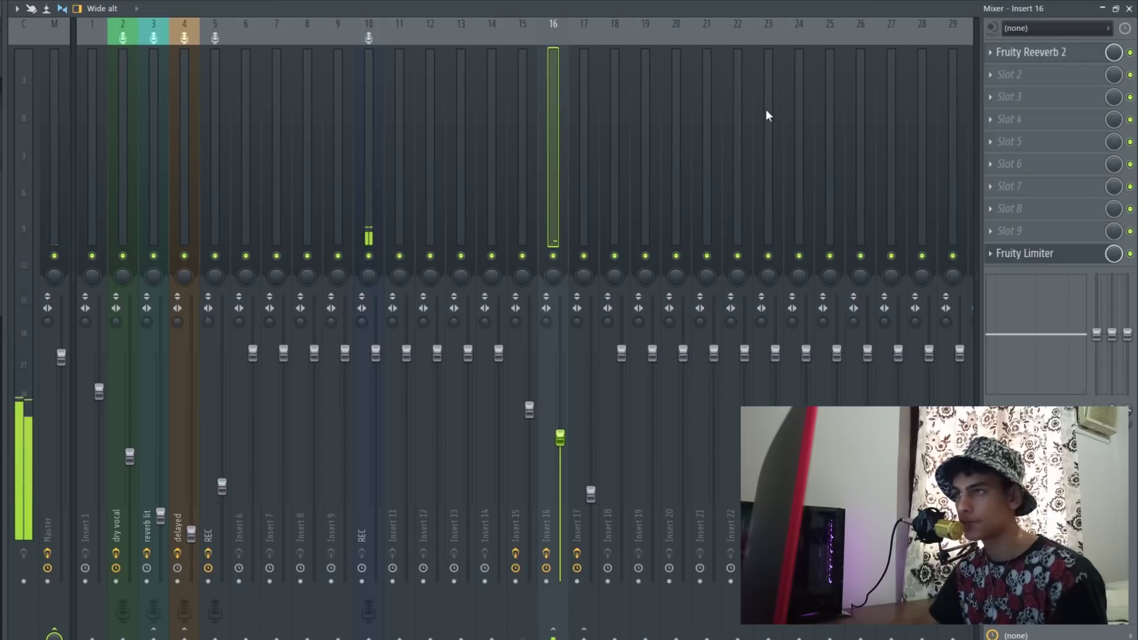
{"action": "left_click_drag", "start_coordinate": [531, 415], "coordinate": [536, 402]}
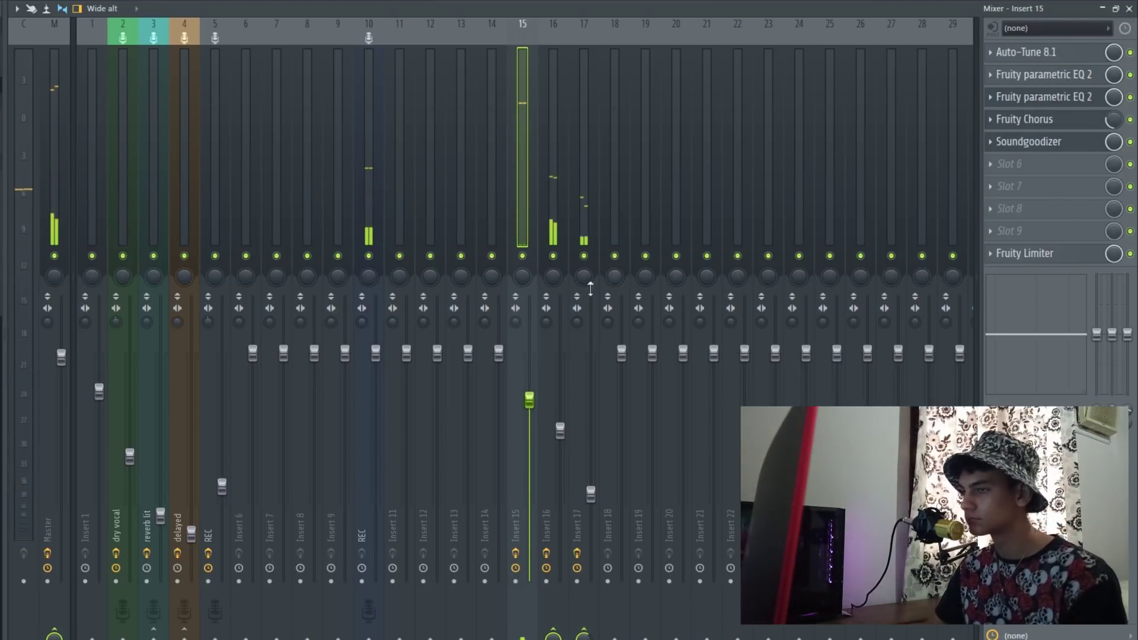
- Cut the low end of Insert 15 with the mixer track's EQ, setting the 30 Hz band to about -17.9
{"action": "left_click", "coordinate": [1047, 142]}
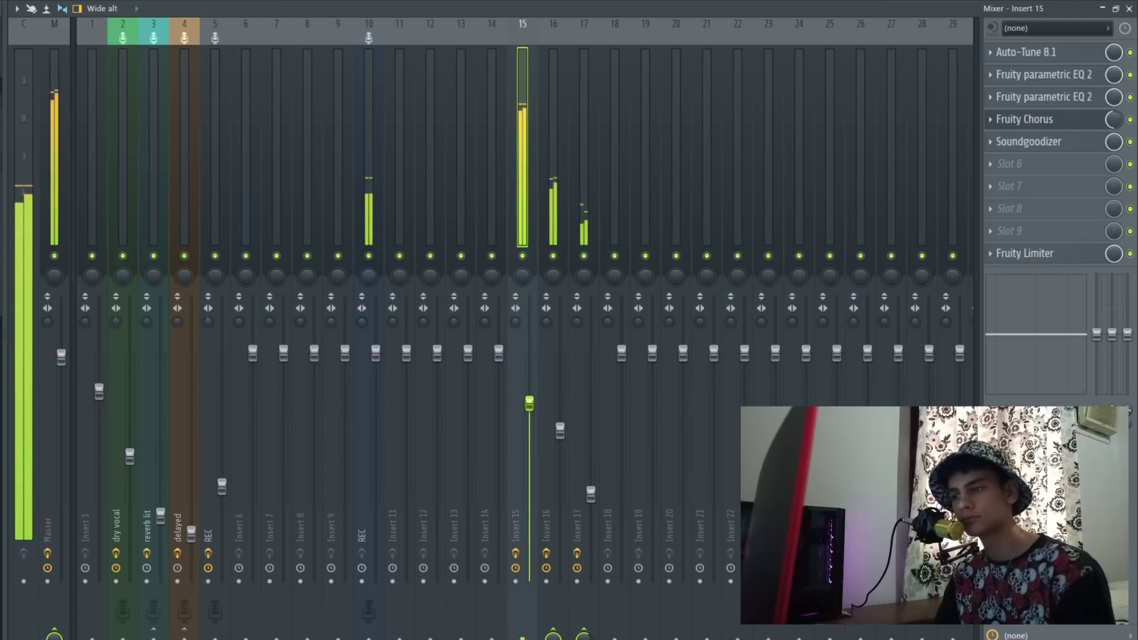
{"action": "left_click_drag", "start_coordinate": [1008, 334], "coordinate": [992, 354]}
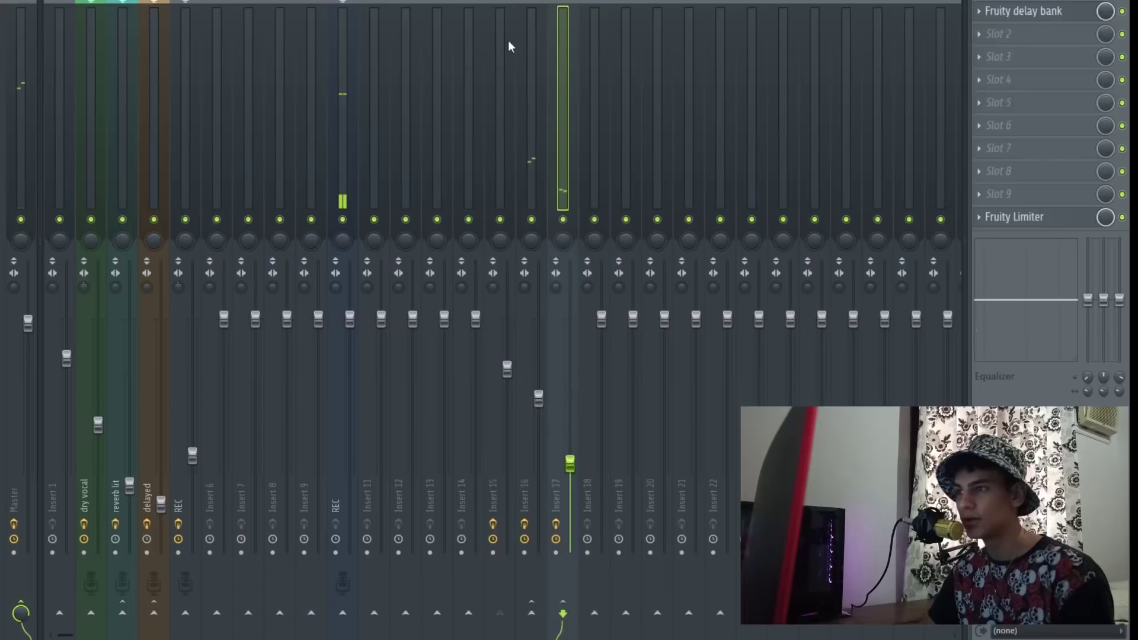
- Review the effect chains and routing of Inserts 15, 16 and 17
{"action": "left_click", "coordinate": [526, 46]}
{"action": "key", "text": "Right"}
{"action": "key", "text": "Right"}
{"action": "key", "text": "Left"}
{"action": "key", "text": "Left"}
{"action": "key", "text": "Left"}
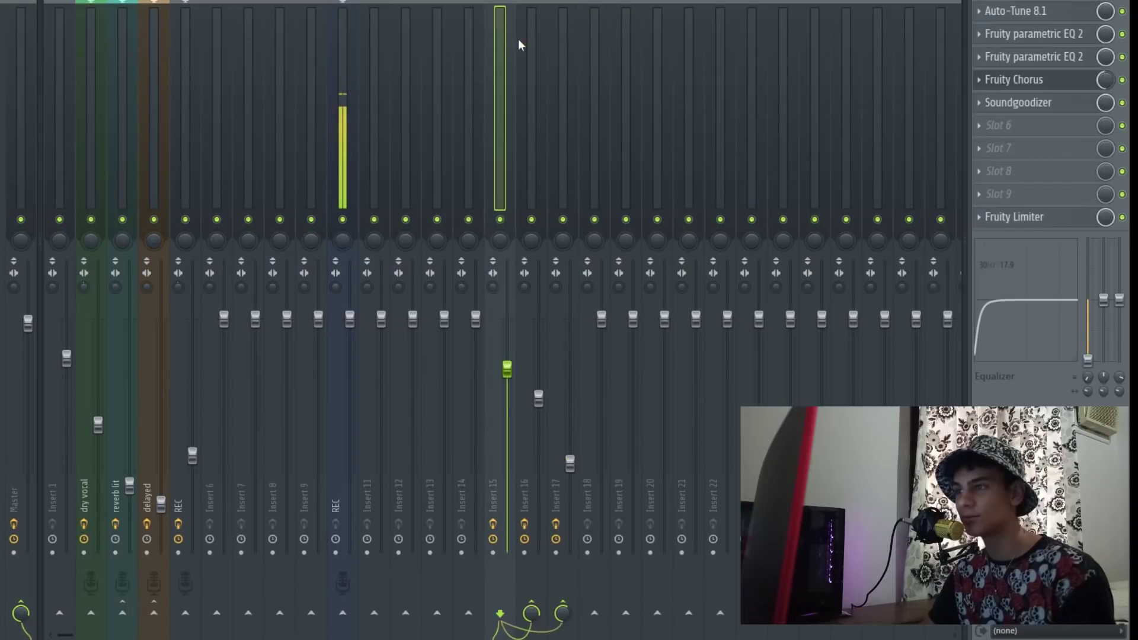
{"action": "key", "text": "Right"}
{"action": "key", "text": "Right"}
{"action": "left_click", "coordinate": [515, 40]}
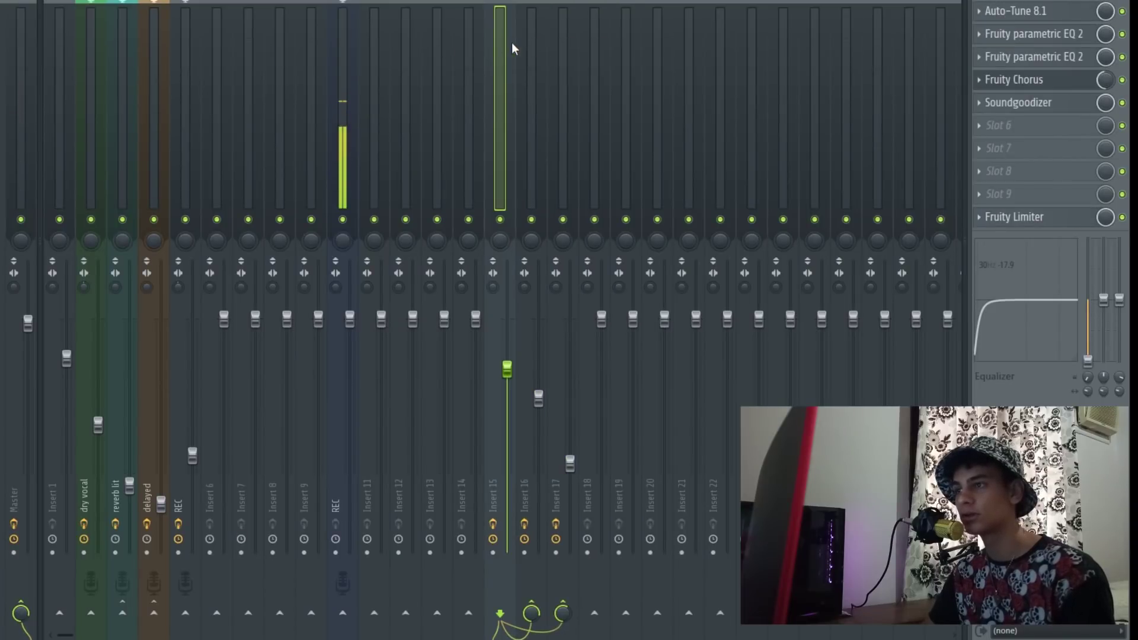
{"action": "left_click", "coordinate": [530, 69]}
{"action": "left_click", "coordinate": [556, 72]}
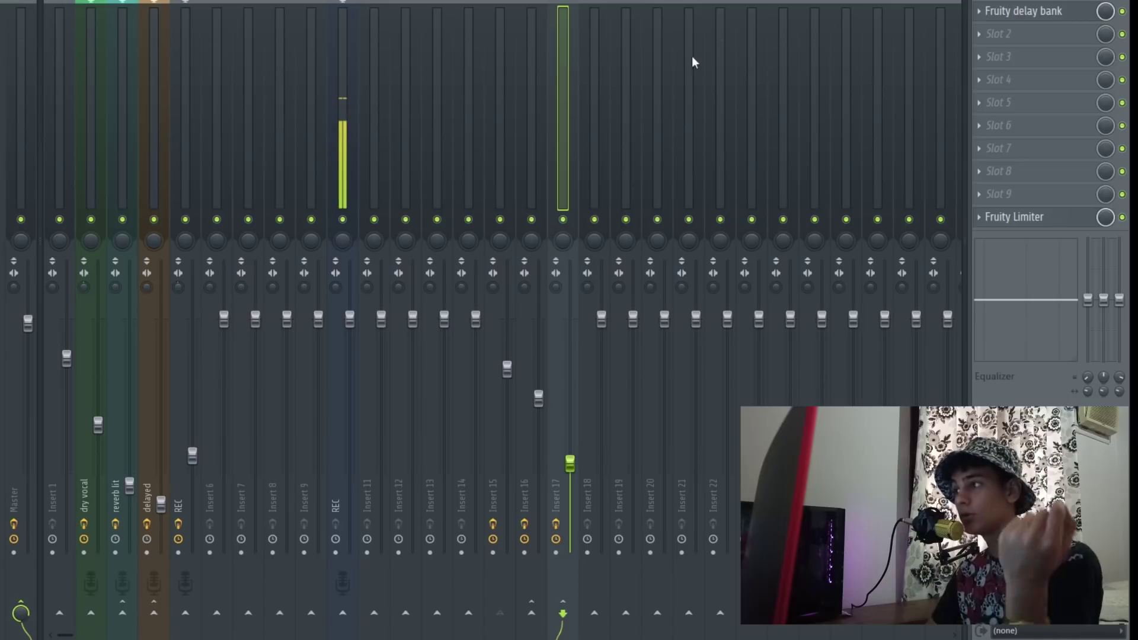
{"action": "right_click", "coordinate": [504, 29]}
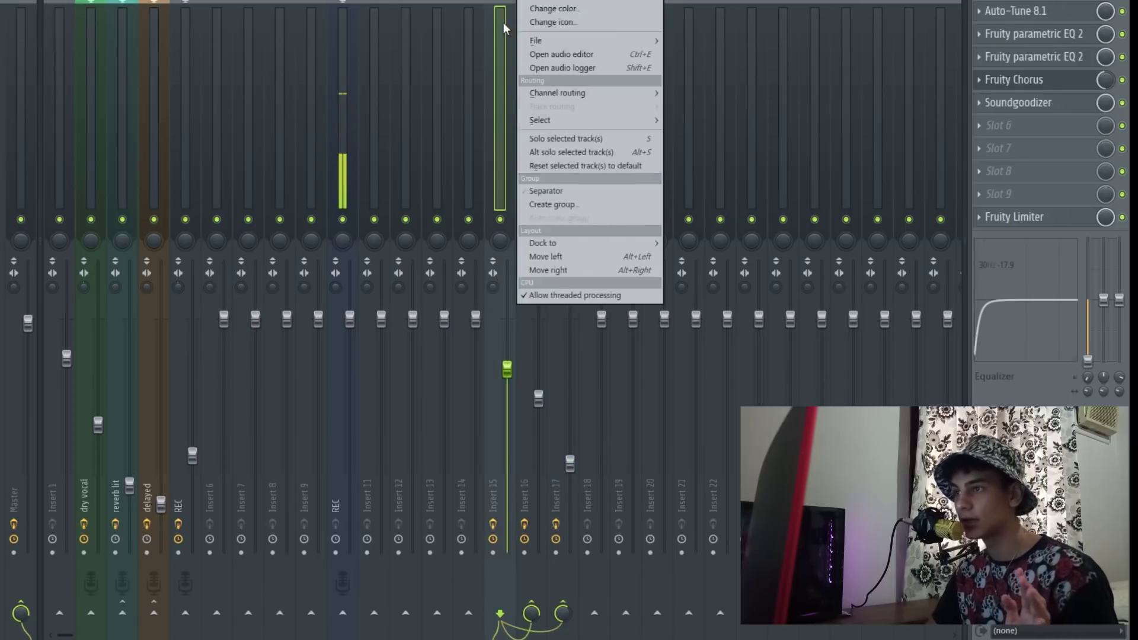
{"action": "key", "text": "Escape"}
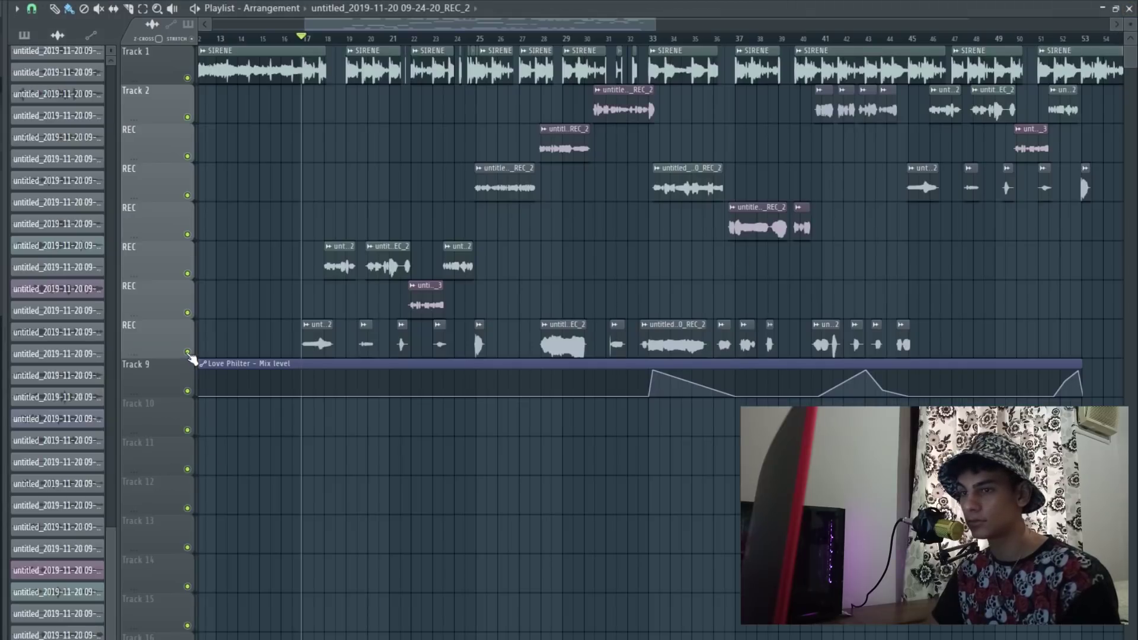
- Mute the REC playlist track directly above Track 9 and play the arrangement
{"action": "left_click", "coordinate": [187, 352]}
{"action": "key", "text": "space"}
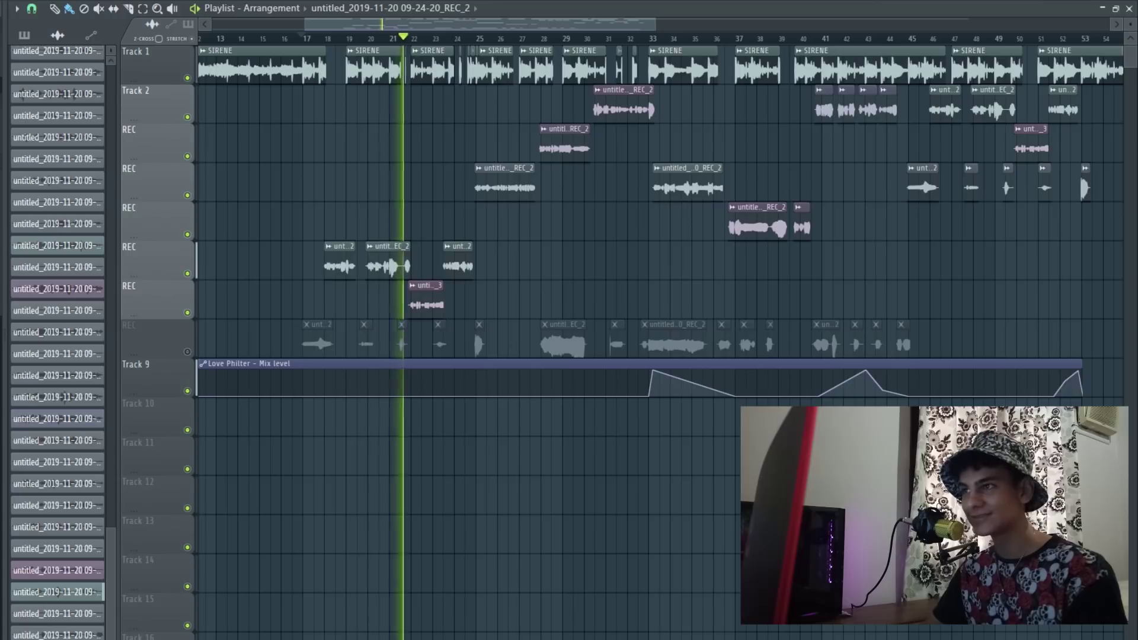
{"action": "key", "text": "F9"}
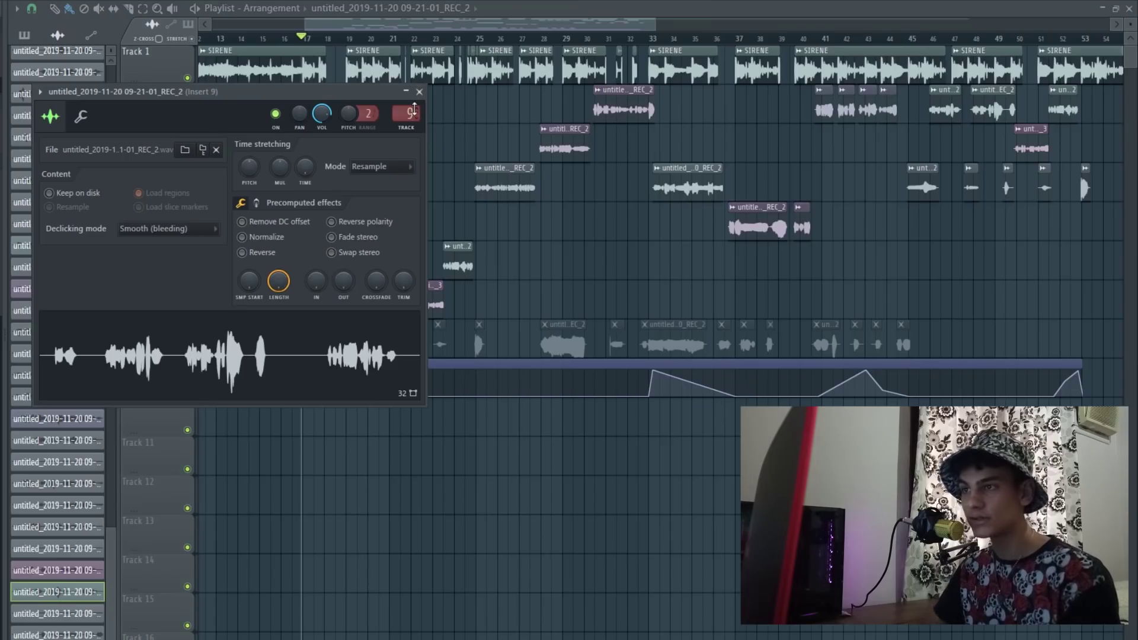
- Route the 09-21-01_REC_2 vocal clip to the dry vocal mixer track and play the arrangement to compare the chains
{"action": "left_click", "coordinate": [419, 92]}
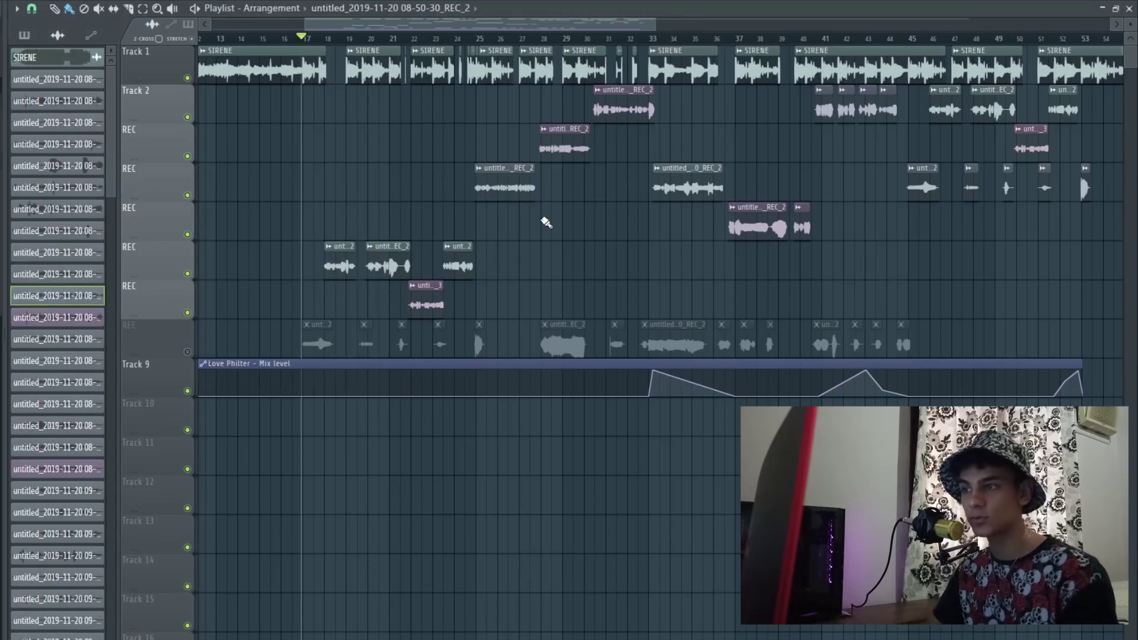
{"action": "key", "text": "space"}
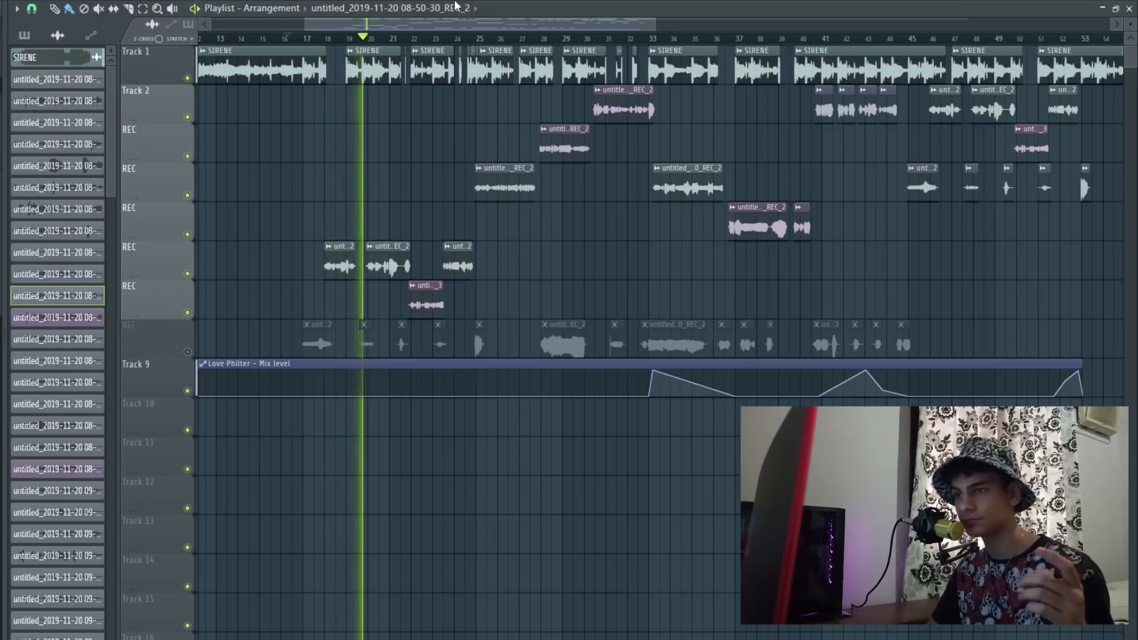
{"action": "key", "text": "F9"}
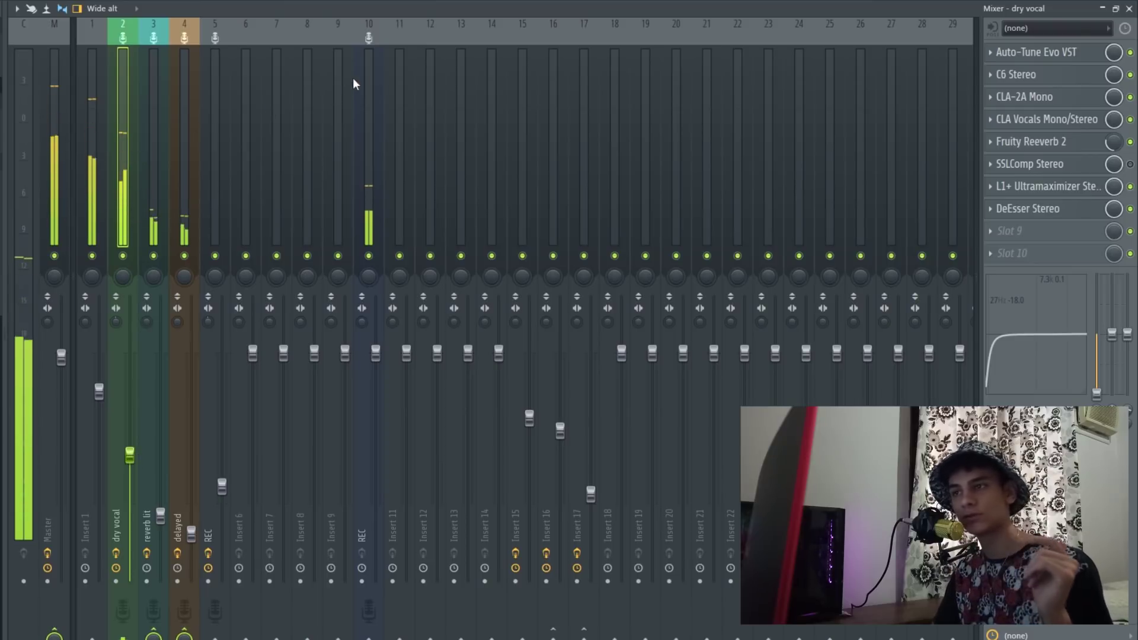
{"action": "left_click", "coordinate": [521, 61]}
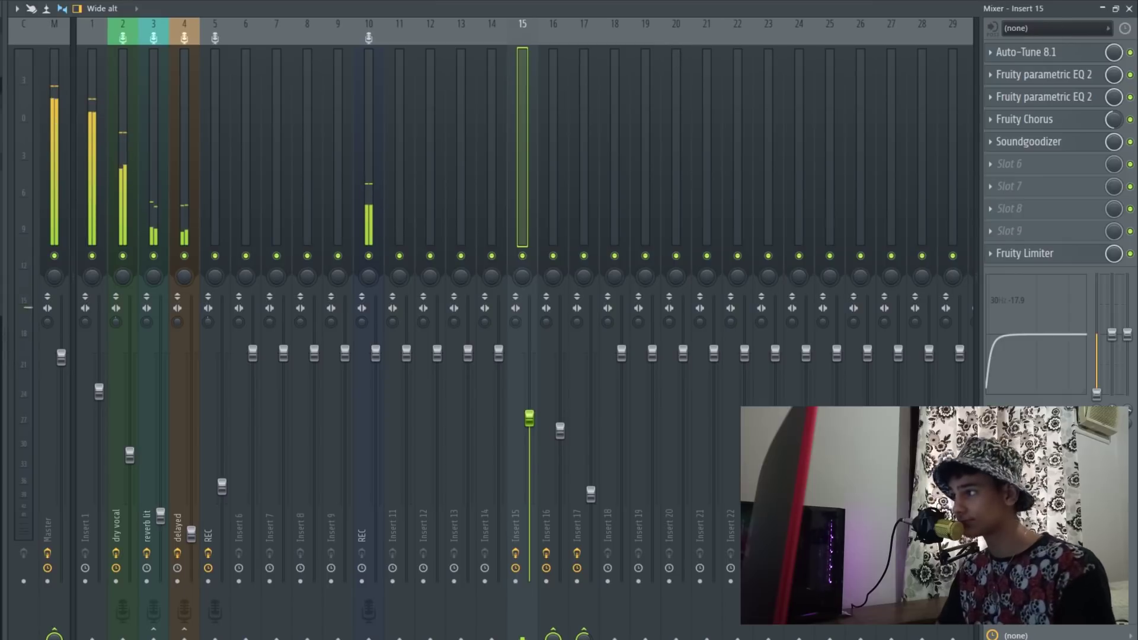
{"action": "key", "text": "F9"}
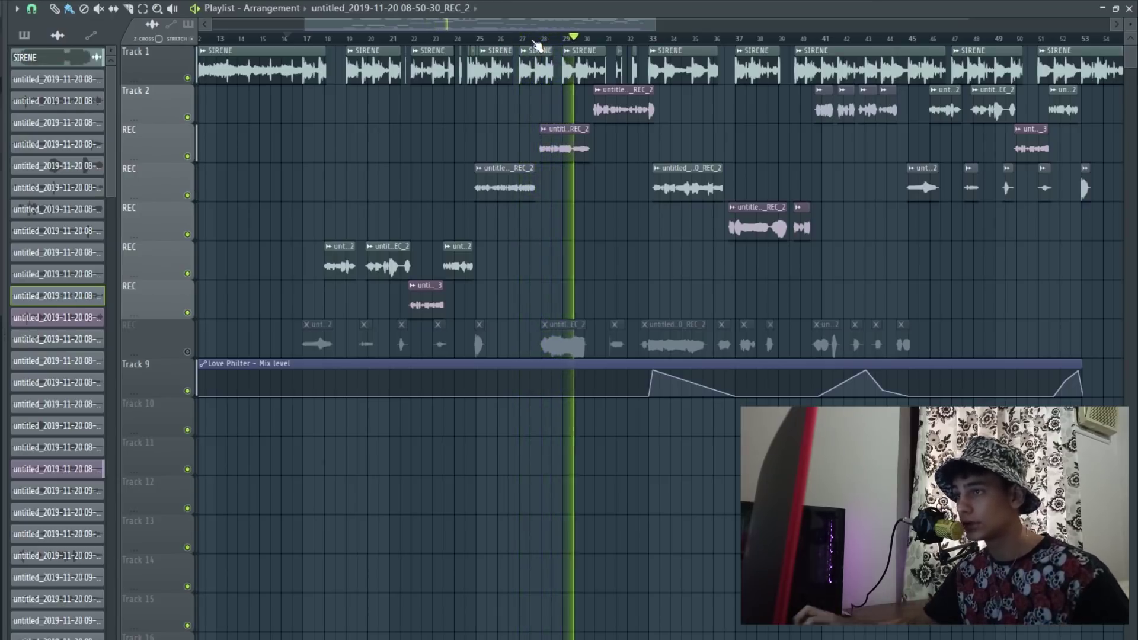
{"action": "key", "text": "space"}
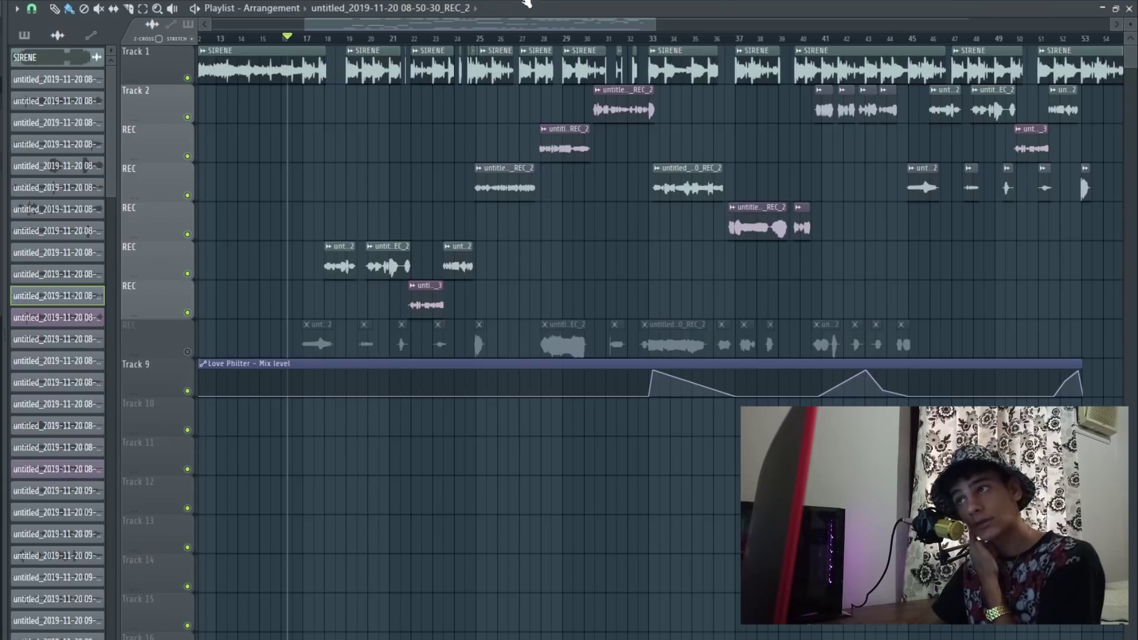
- Route the 09-21-01_REC_2 vocal clip to Insert 15 and play the arrangement through the new chain
{"action": "key", "text": "F9"}
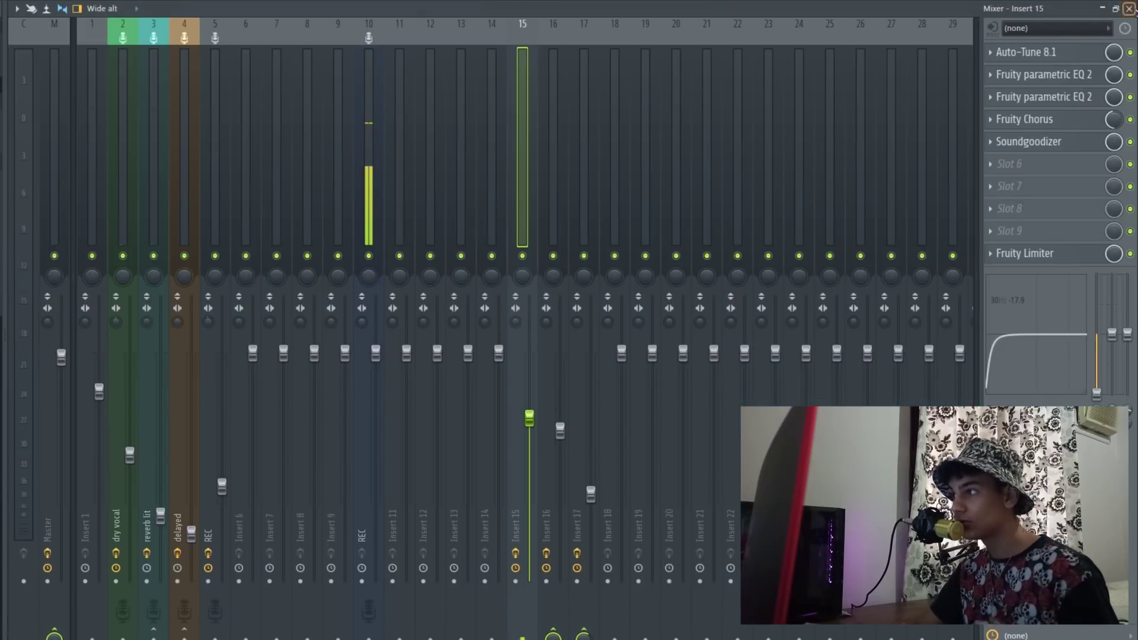
{"action": "key", "text": "F9"}
{"action": "left_click", "coordinate": [57, 591]}
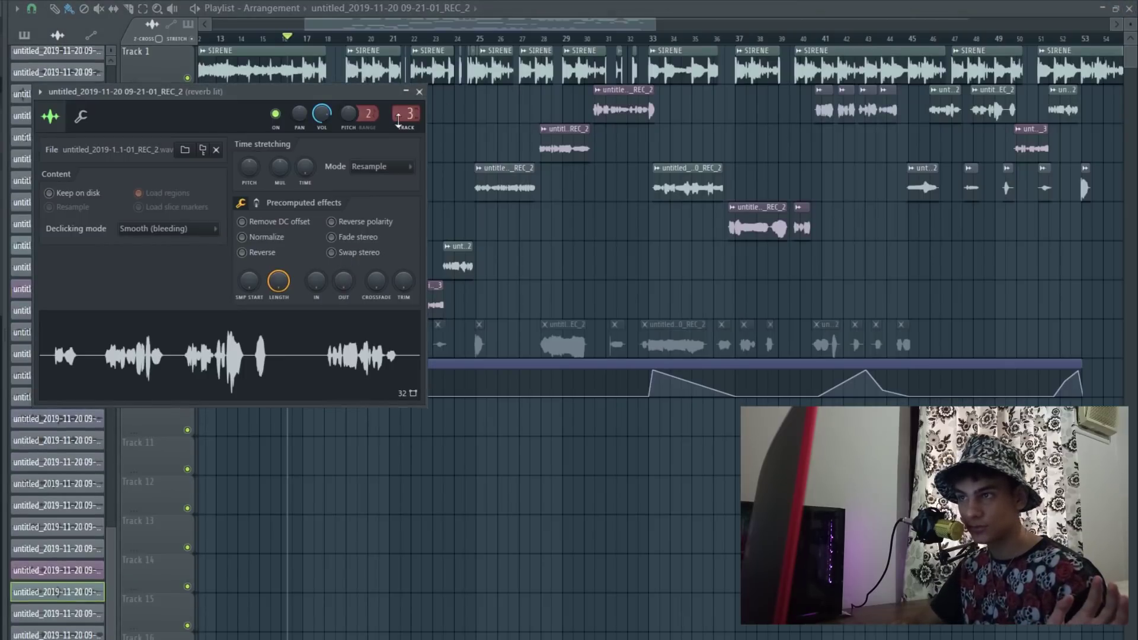
{"action": "key", "text": "Escape"}
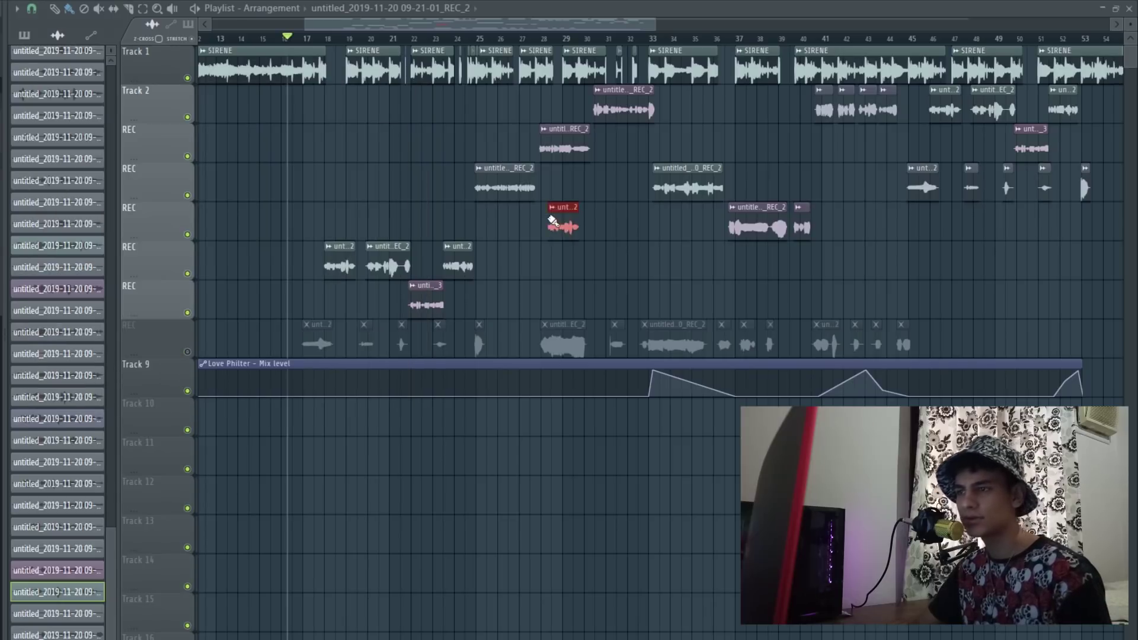
{"action": "key", "text": "space"}
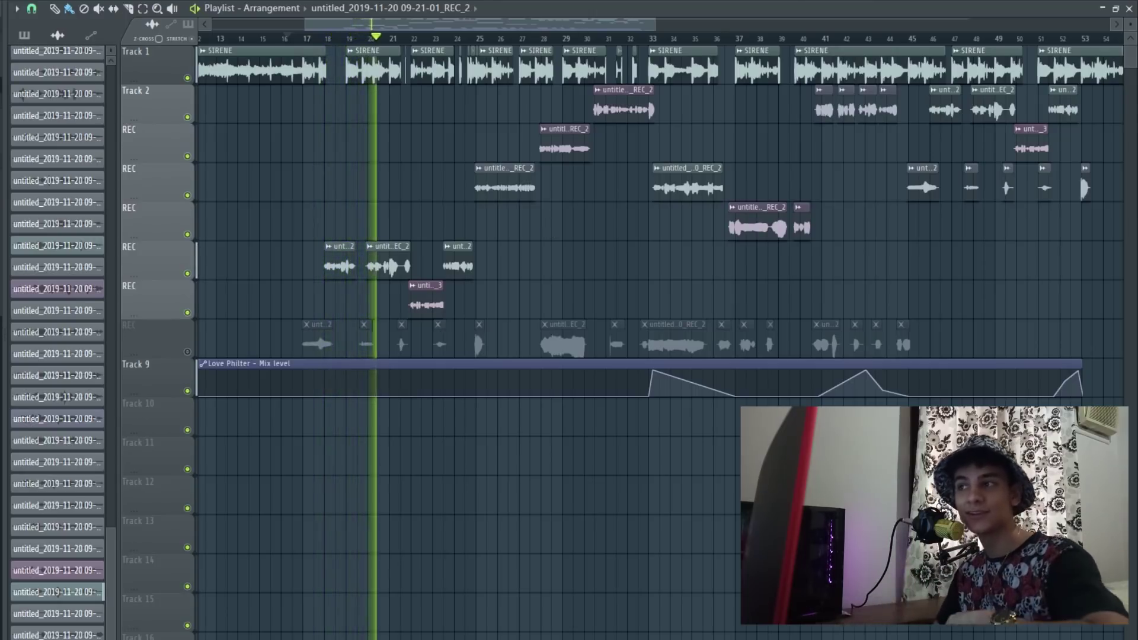
- Slightly lower the faders of Inserts 15 and 16 during playback
{"action": "key", "text": "F9"}
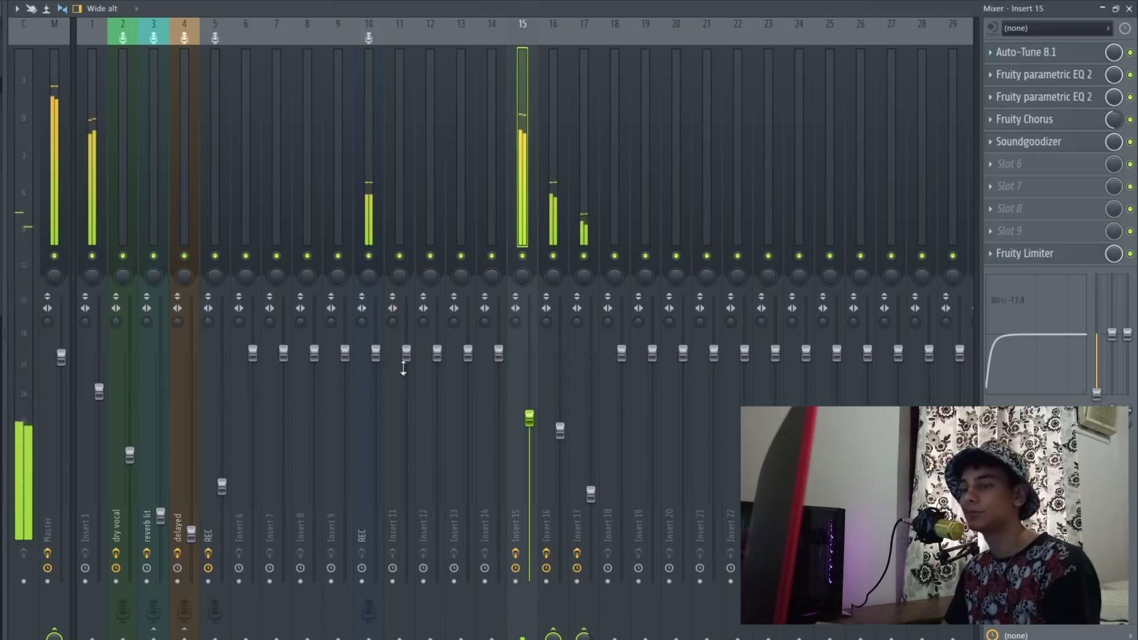
{"action": "left_click_drag", "start_coordinate": [560, 431], "coordinate": [561, 444]}
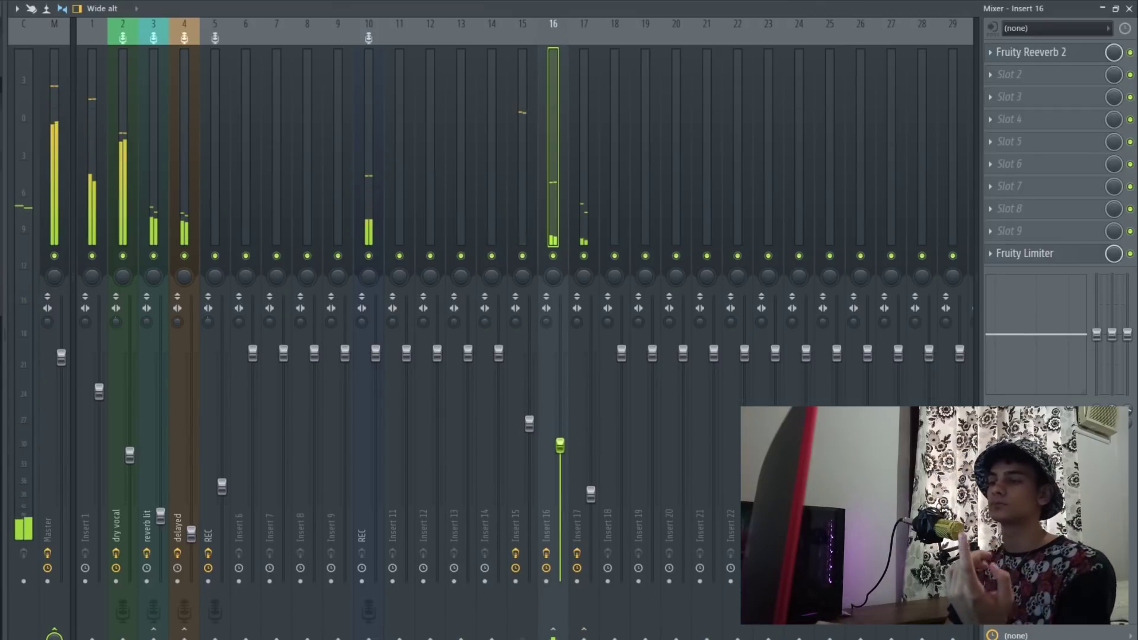
{"action": "key", "text": "F9"}
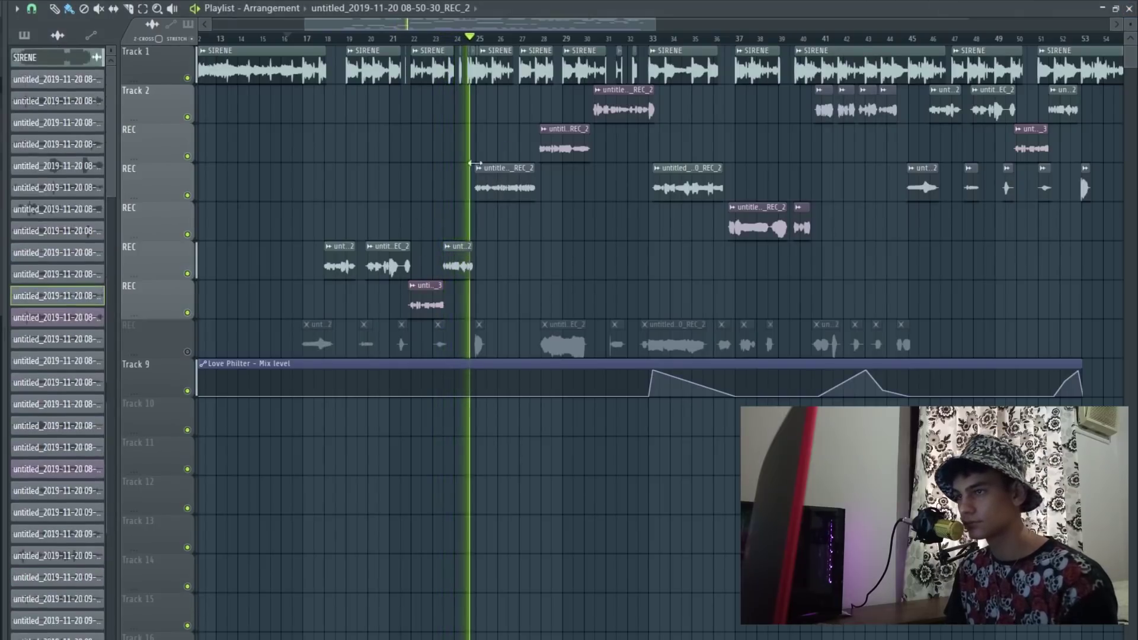
- Route the 08-50-30_REC_2 vocal clip to Insert 15 and replay the arrangement from about bar 24
{"action": "double_click", "coordinate": [497, 186]}
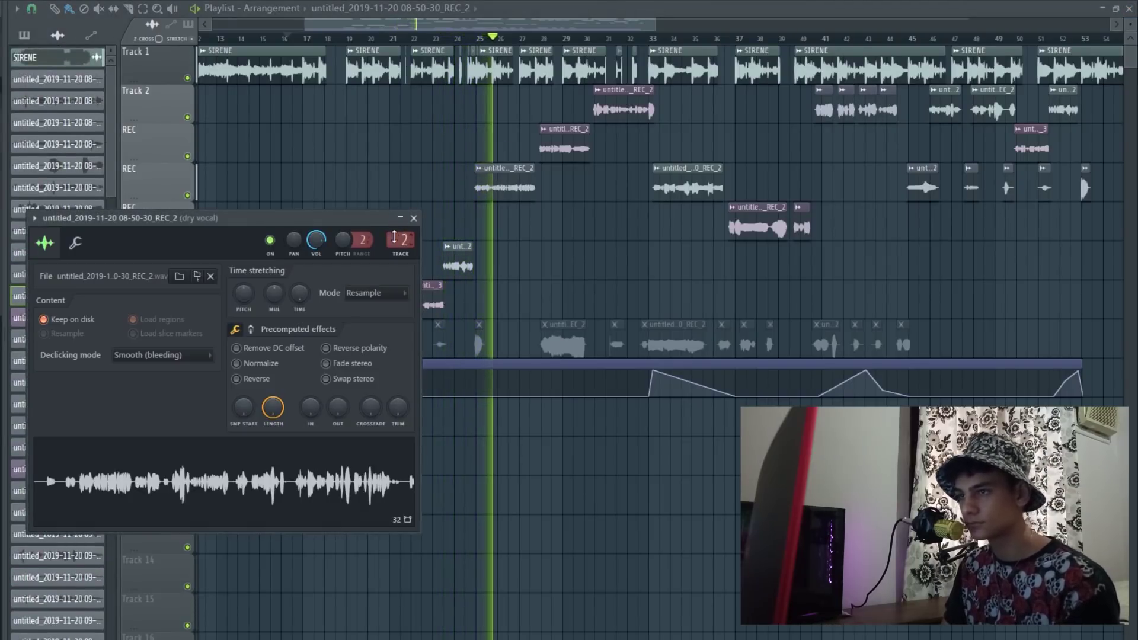
{"action": "scroll", "coordinate": [403, 240], "scroll_direction": "up", "scroll_amount": 12}
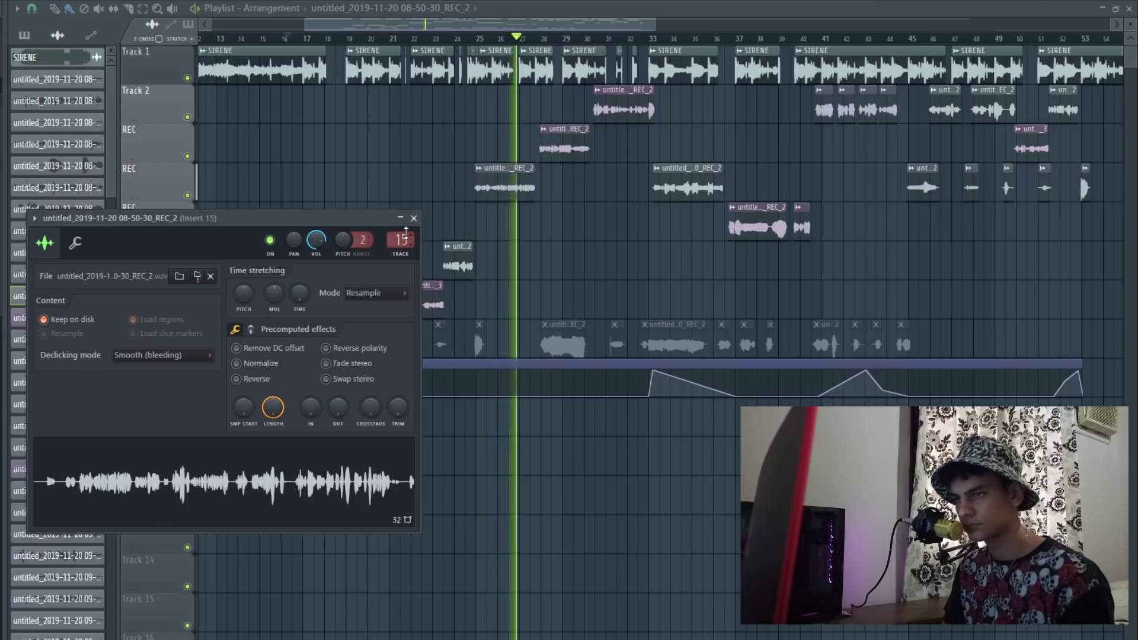
{"action": "left_click", "coordinate": [414, 218]}
{"action": "left_click", "coordinate": [460, 38]}
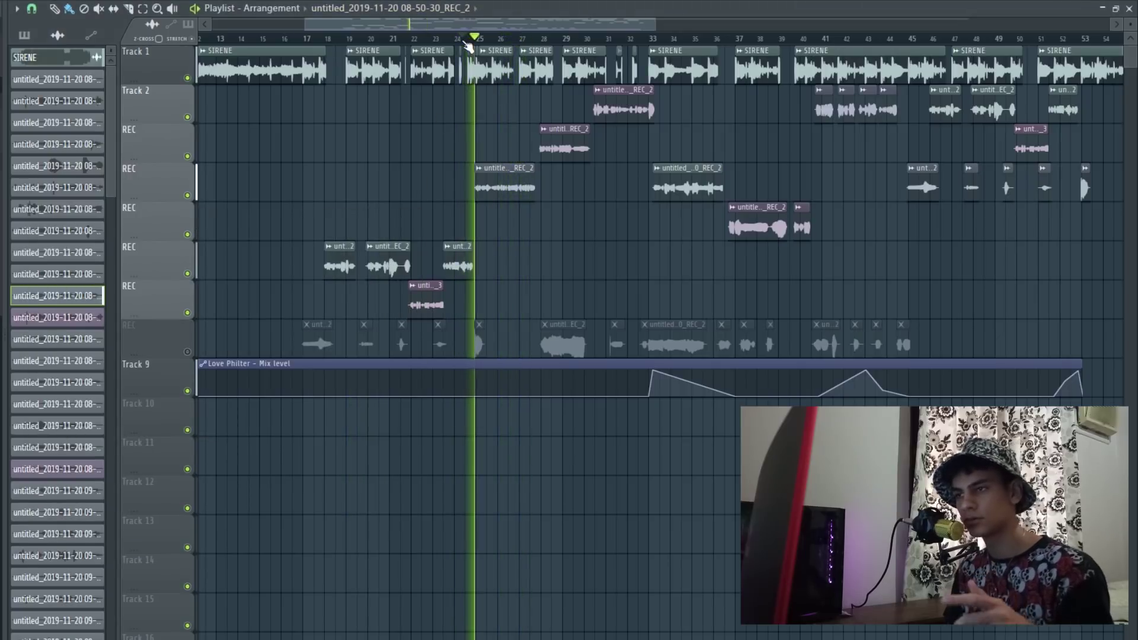